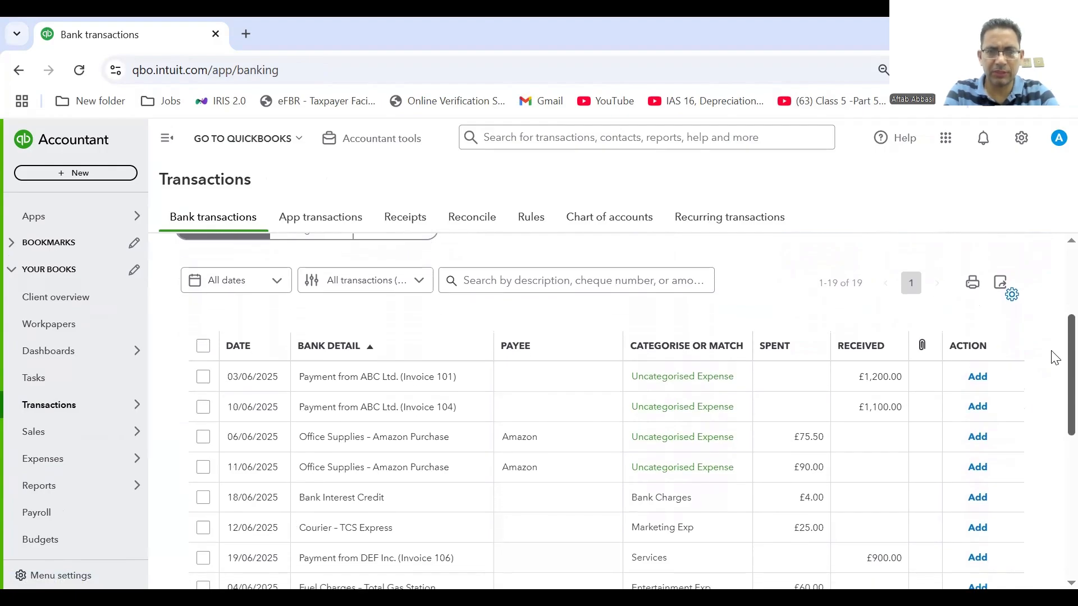
# Step: Look through the Bank of America transactions awaiting review, checking their bank details and suggested categories
pyautogui.scroll(-1, 1054, 358)
pyautogui.scroll(-1, 1056, 382)
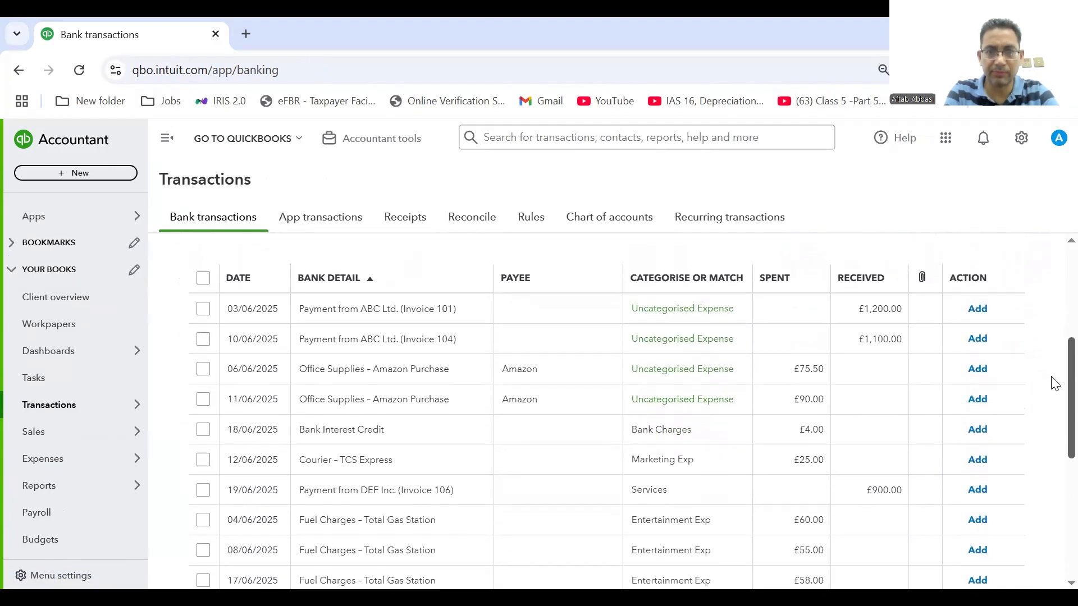
pyautogui.scroll(-1, 1053, 396)
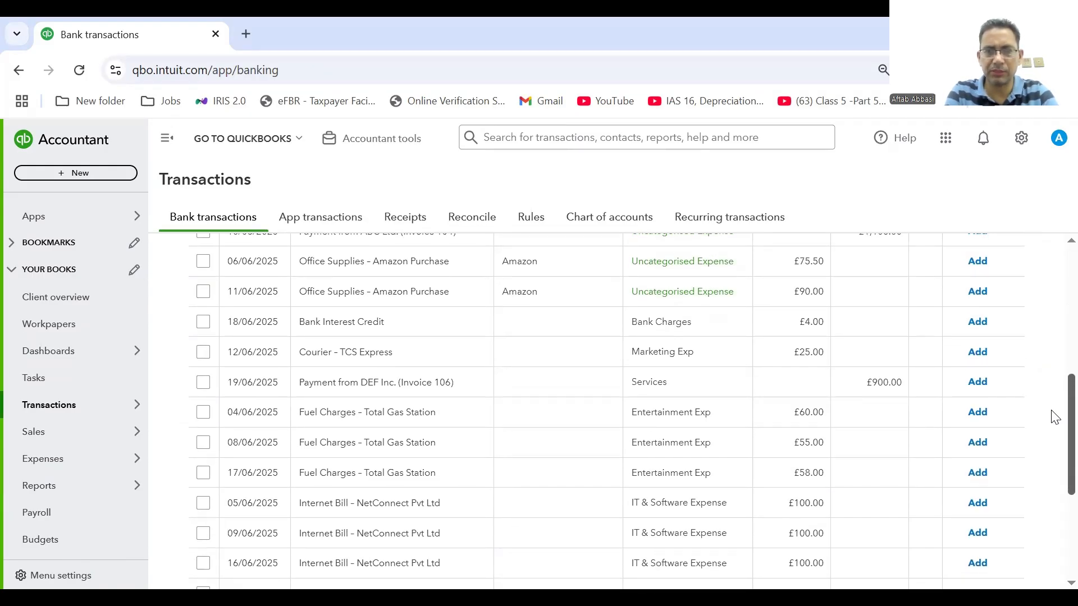
pyautogui.scroll(-1, 1054, 418)
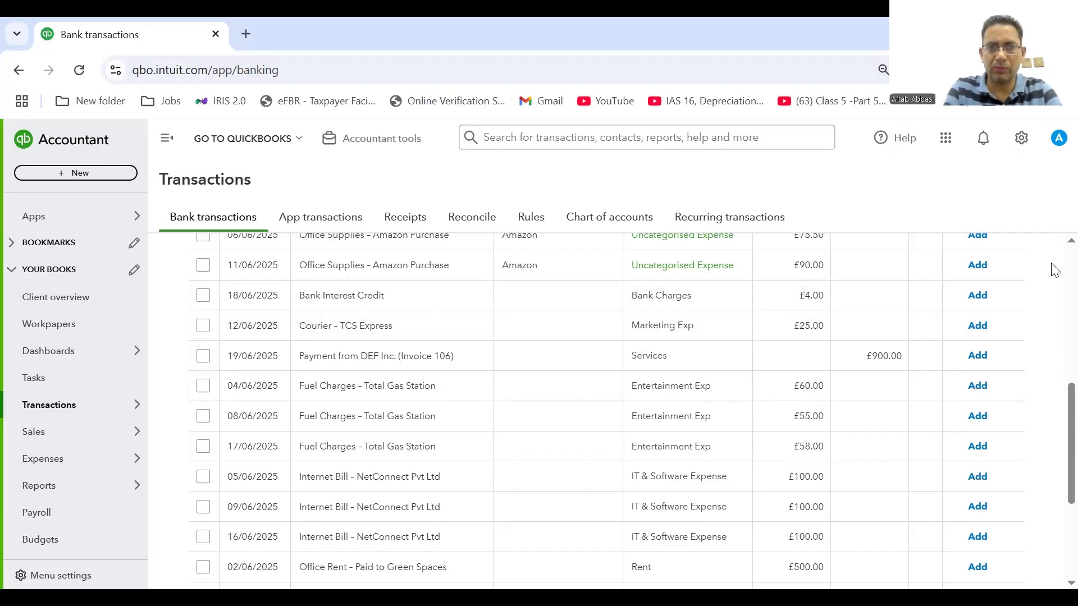
pyautogui.scroll(10, 1056, 270)
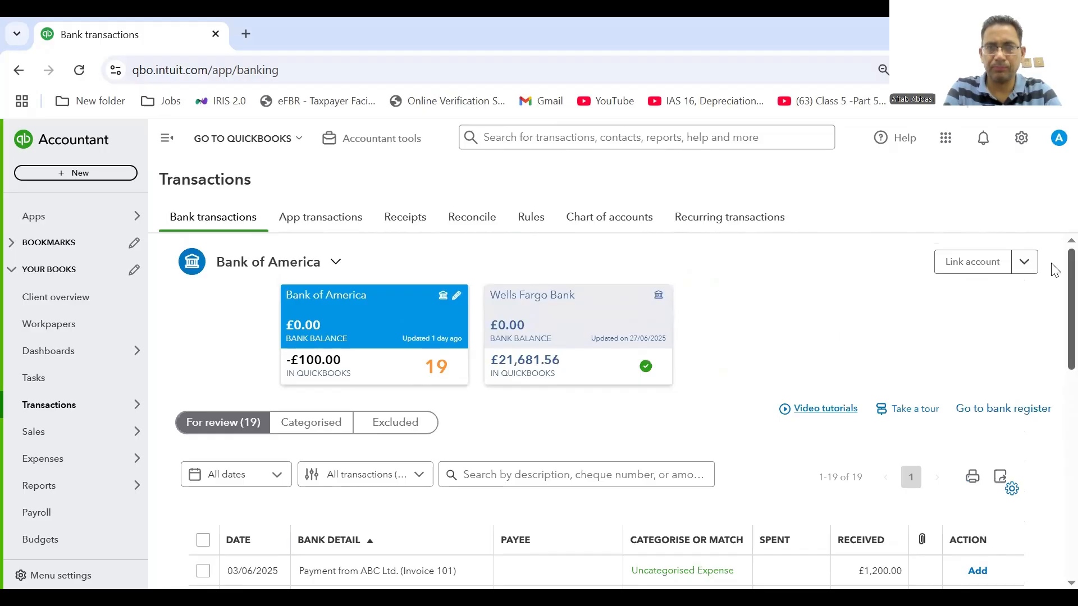
# Step: Start a new bank rule and name it "Fuel Charges"
pyautogui.click(528, 221)
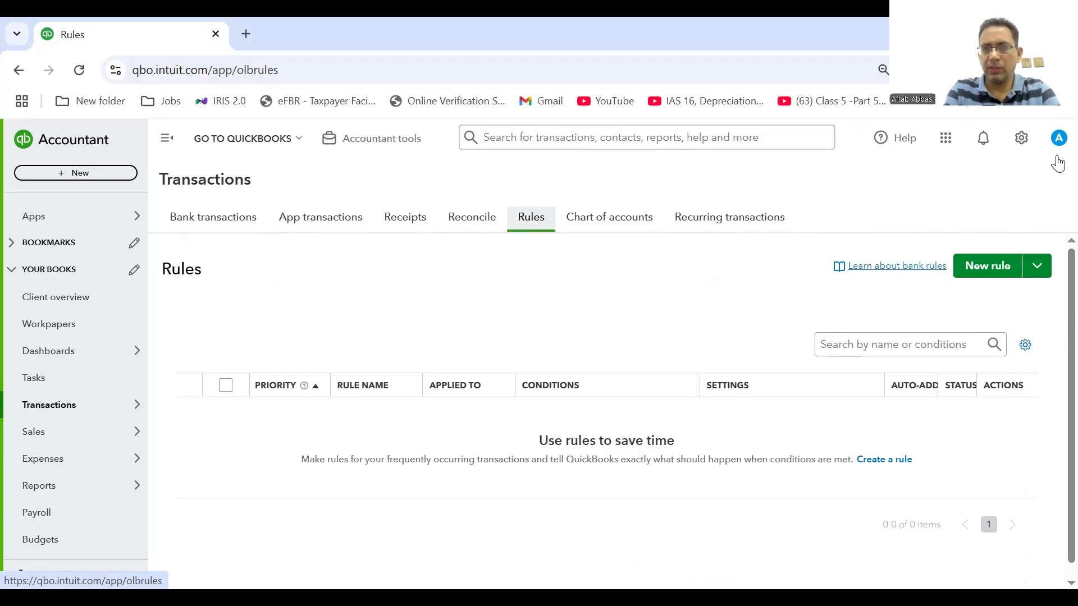
pyautogui.click(975, 267)
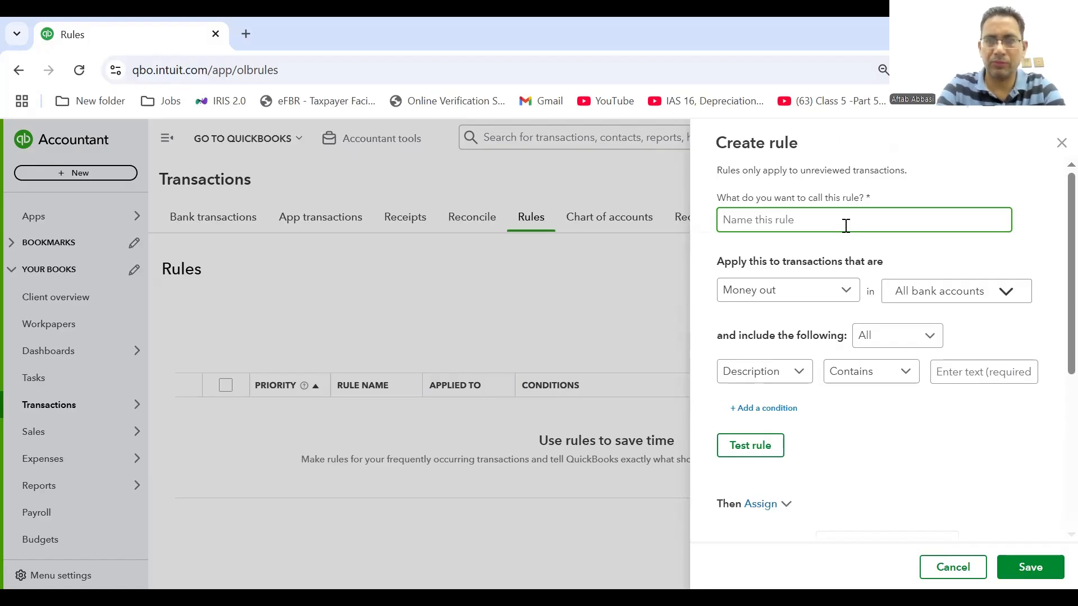
pyautogui.write('Fuel')
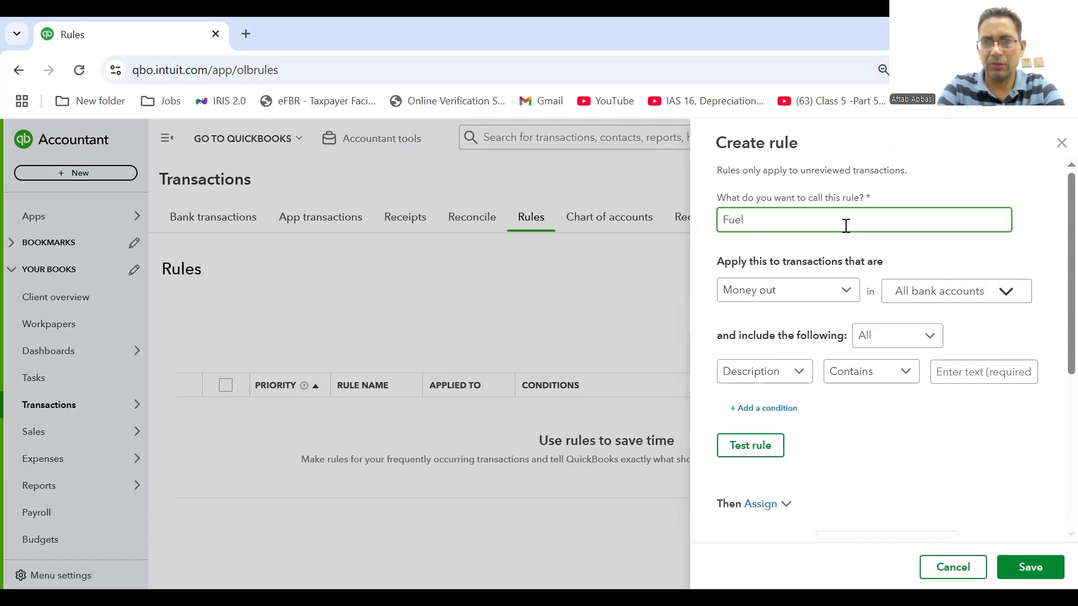
pyautogui.write(' Charges')
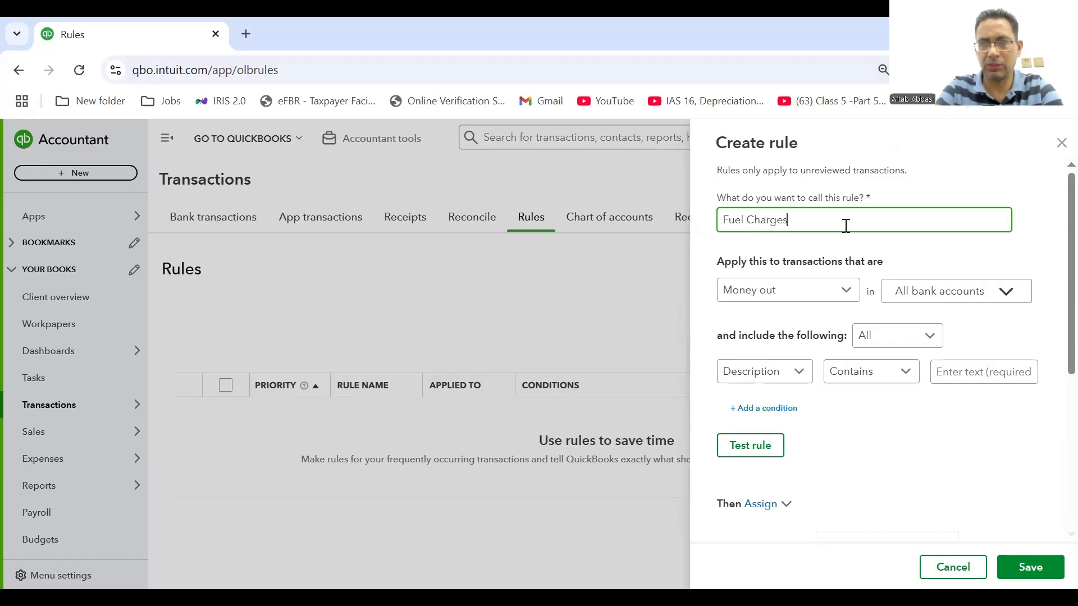
# Step: Apply the rule to Money out transactions in the Bank of America account only
pyautogui.click(849, 301)
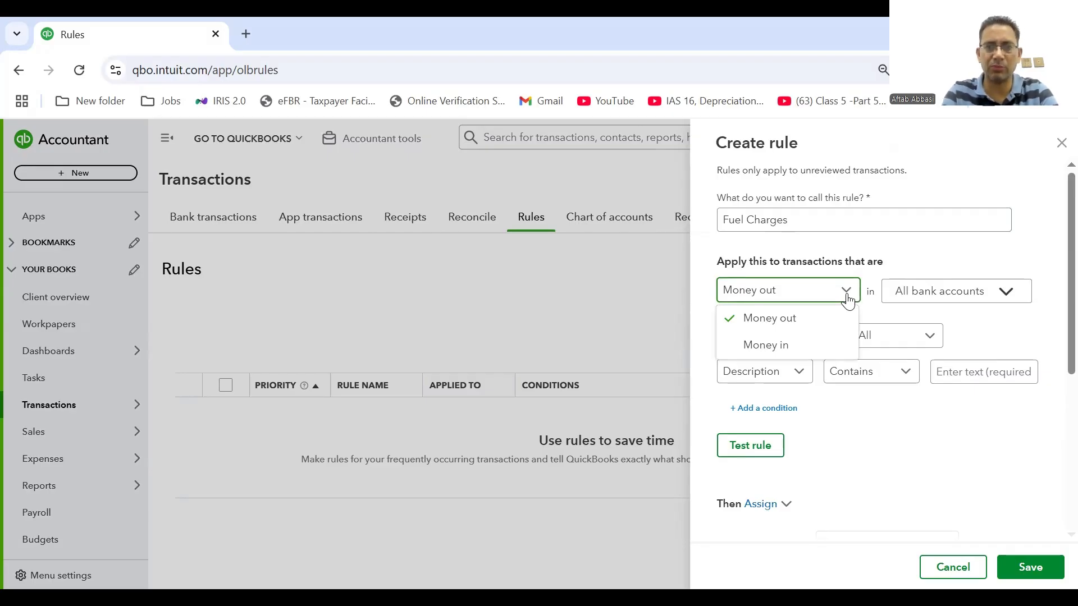
pyautogui.click(803, 318)
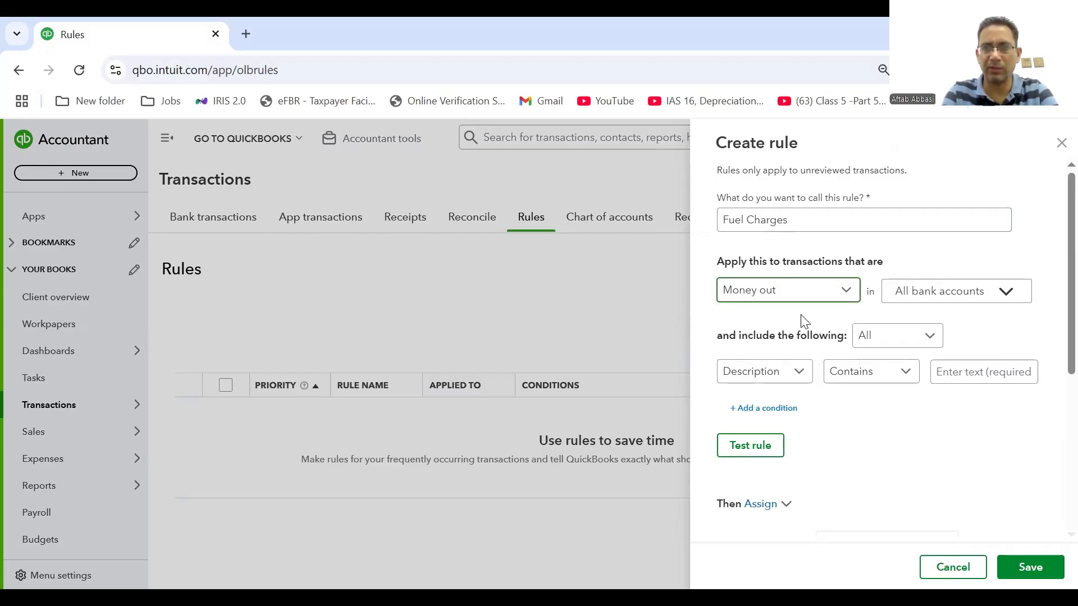
pyautogui.click(1009, 290)
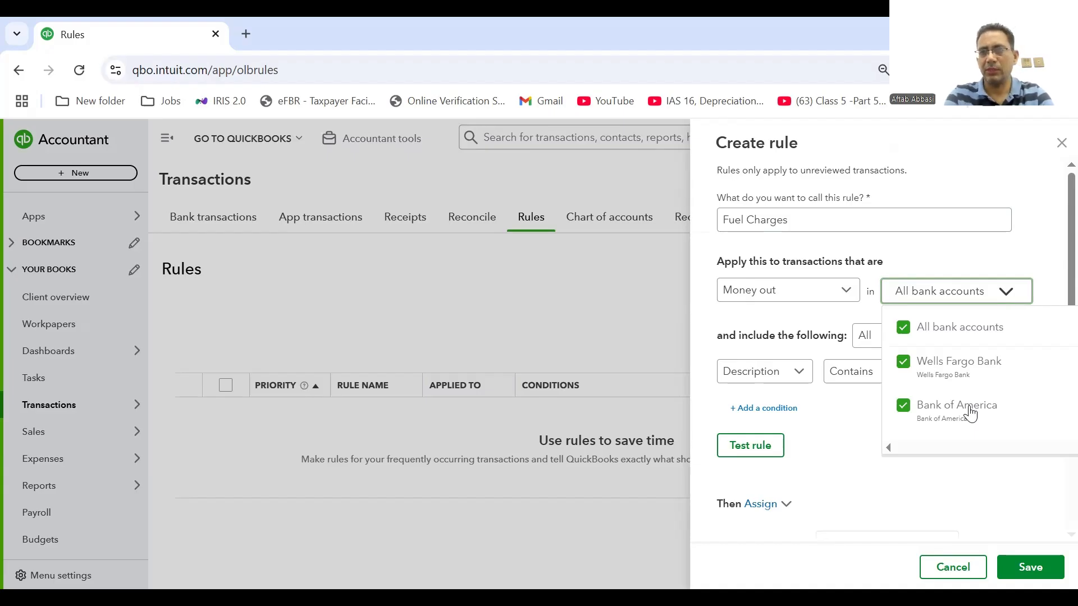
pyautogui.click(906, 336)
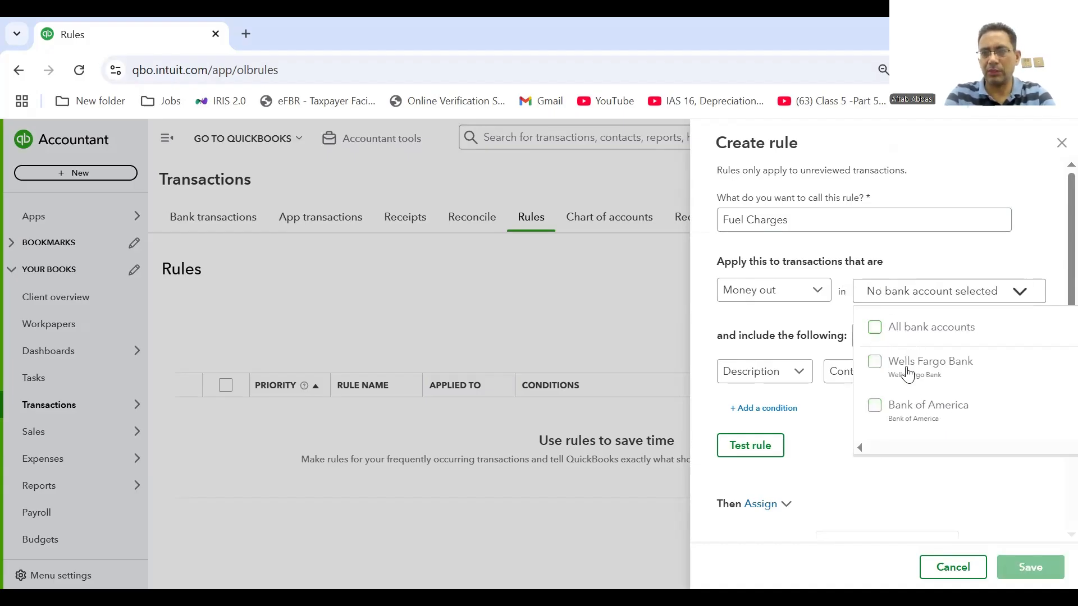
pyautogui.click(886, 407)
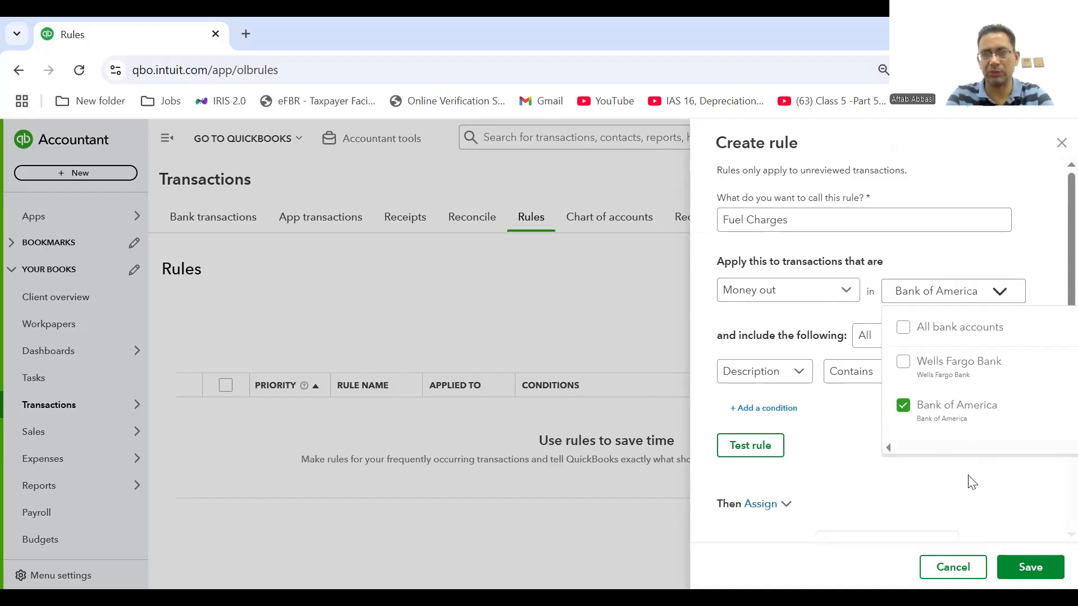
pyautogui.click(835, 417)
# Step: Make the rule match all conditions, with Description Contains "Fuel", and test it against the pending transactions
pyautogui.click(967, 380)
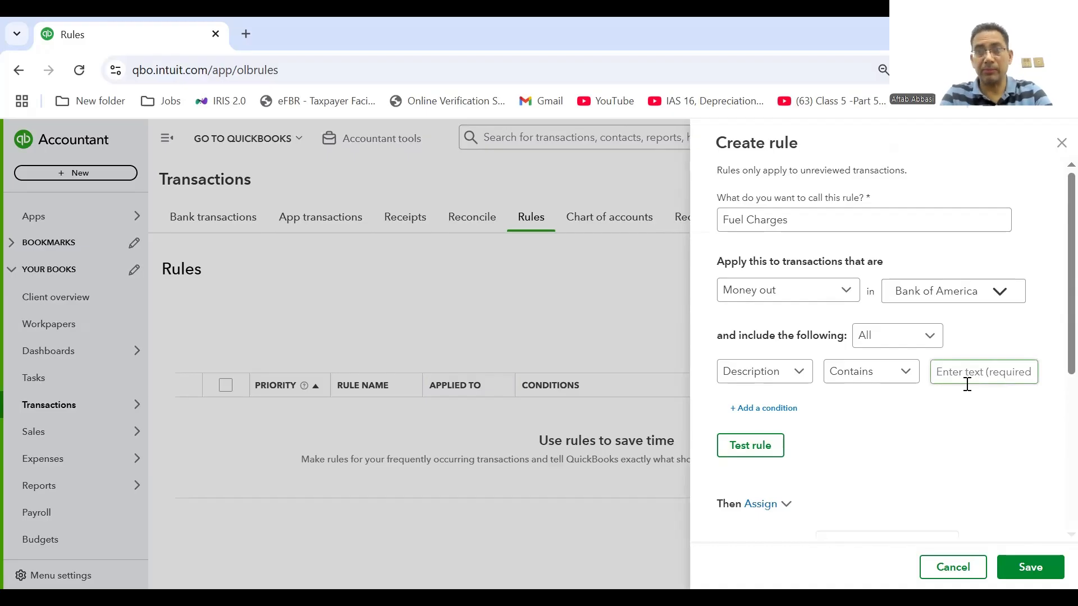
pyautogui.click(935, 336)
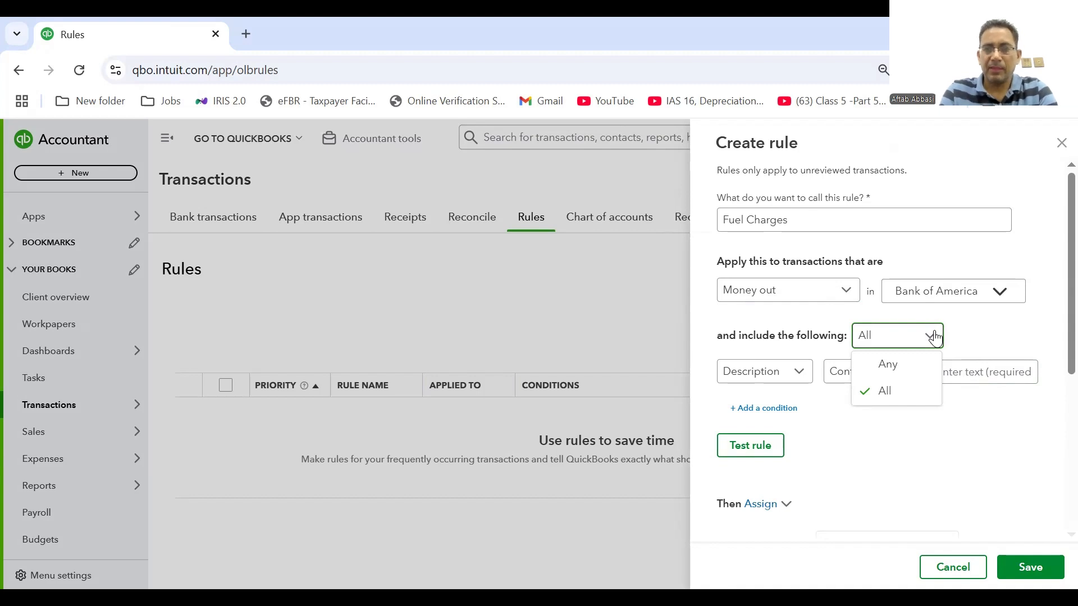
pyautogui.click(897, 412)
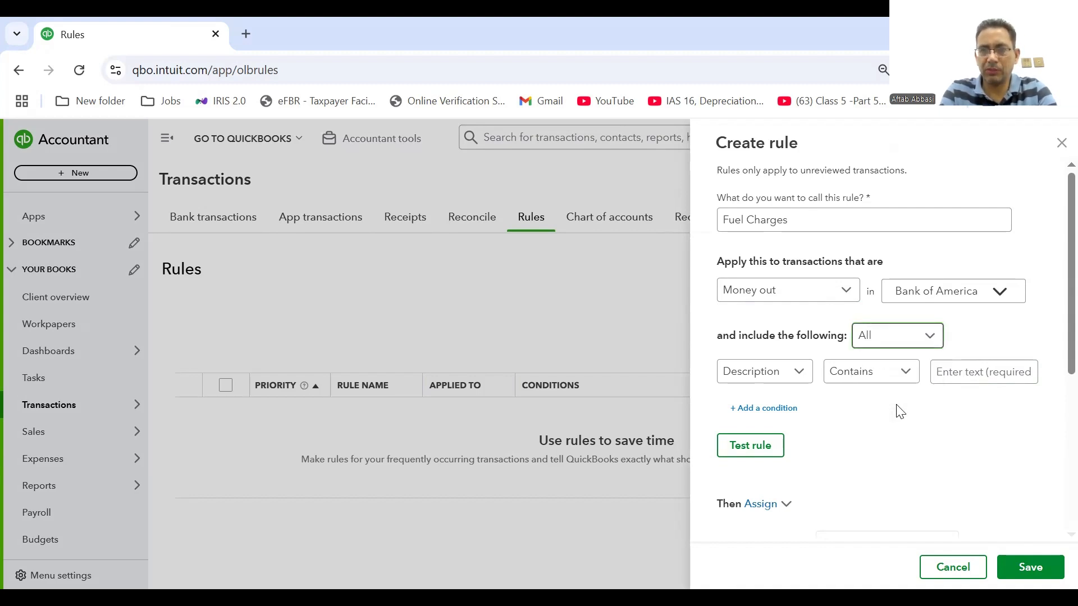
pyautogui.click(797, 379)
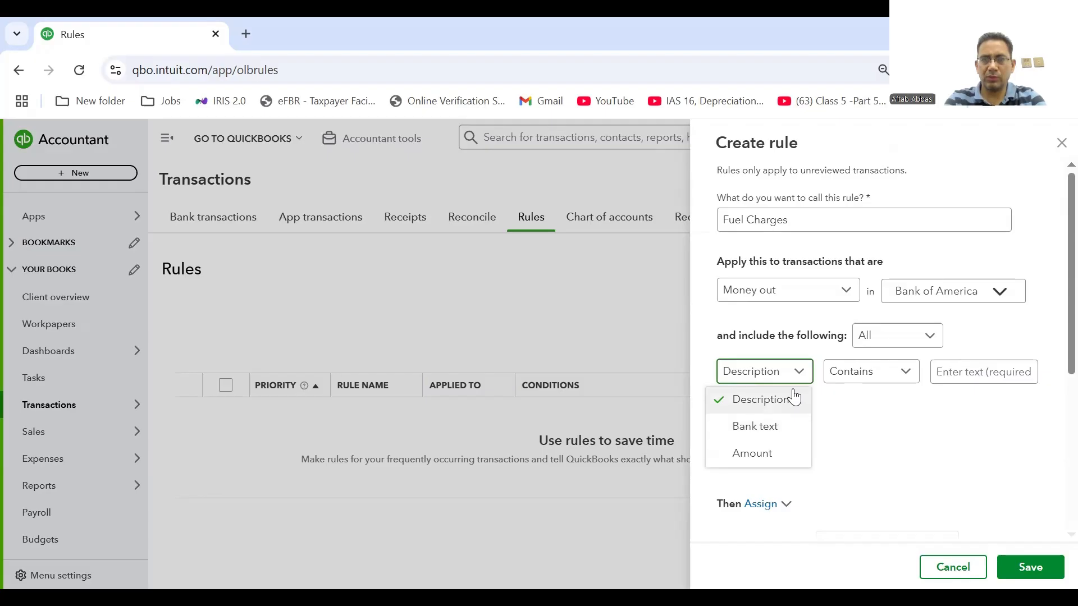
pyautogui.click(903, 379)
pyautogui.click(905, 380)
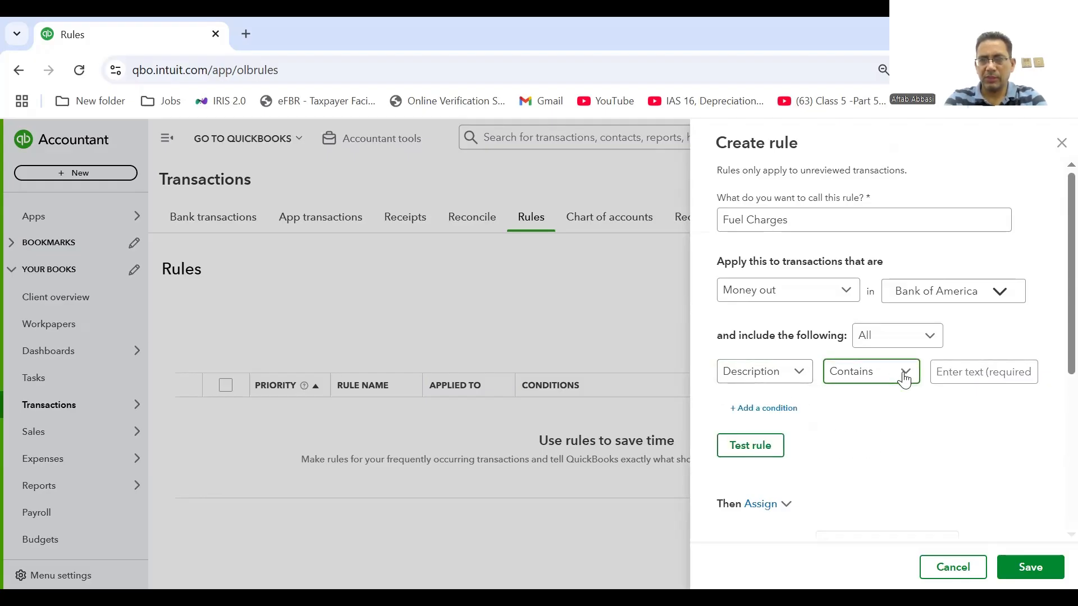
pyautogui.click(905, 380)
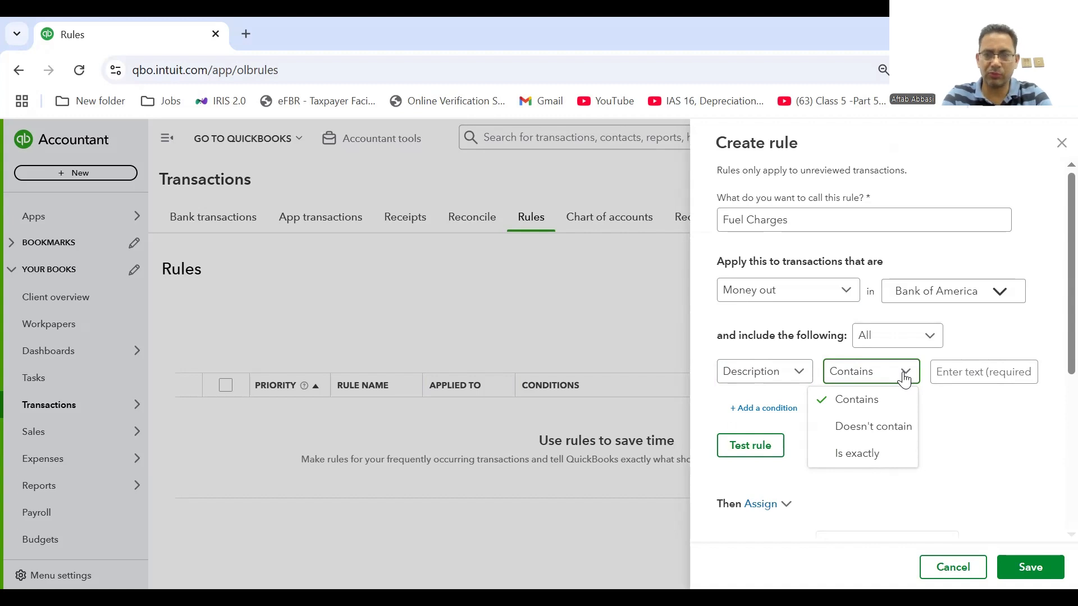
pyautogui.click(964, 384)
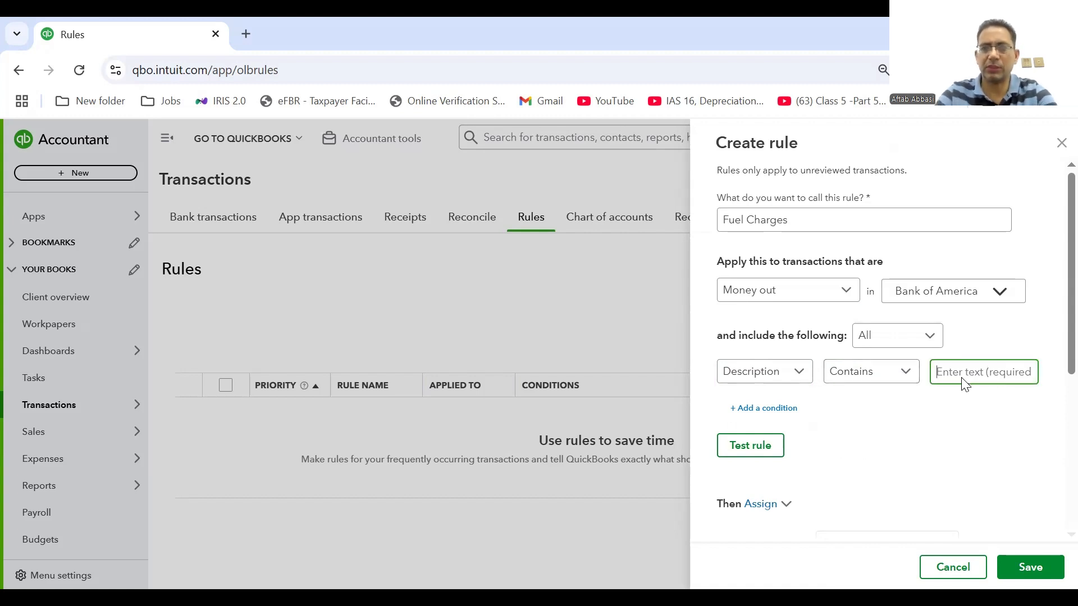
pyautogui.write('Fuel')
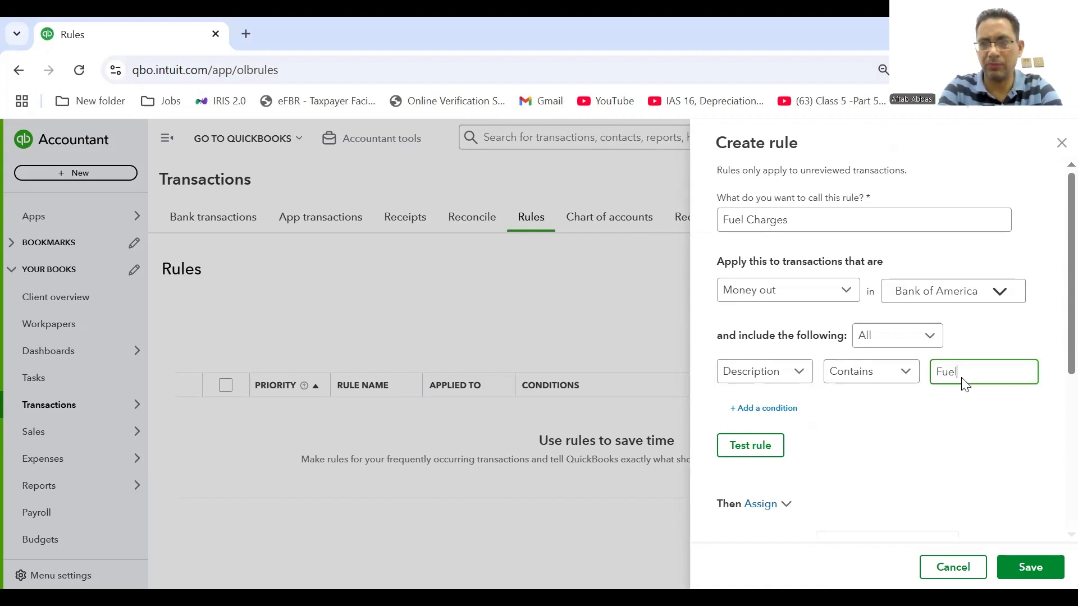
pyautogui.click(741, 456)
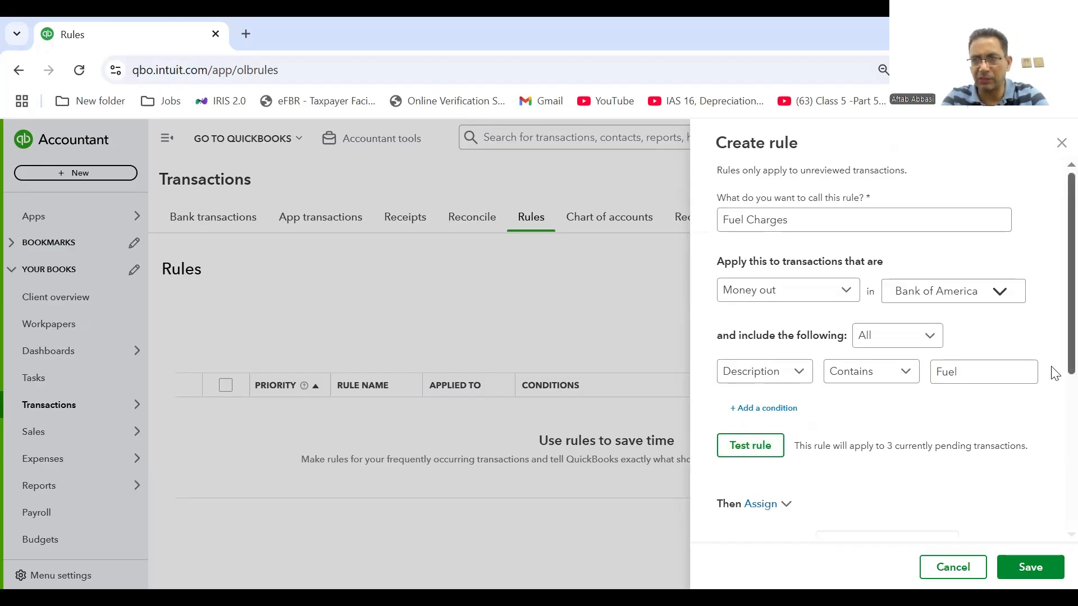
# Step: Browse the existing categories for the rule's expense assignment and start adding a new account as its category
pyautogui.moveTo(1055, 379); pyautogui.dragTo(1055, 477)
pyautogui.scroll(-2, 1055, 477)
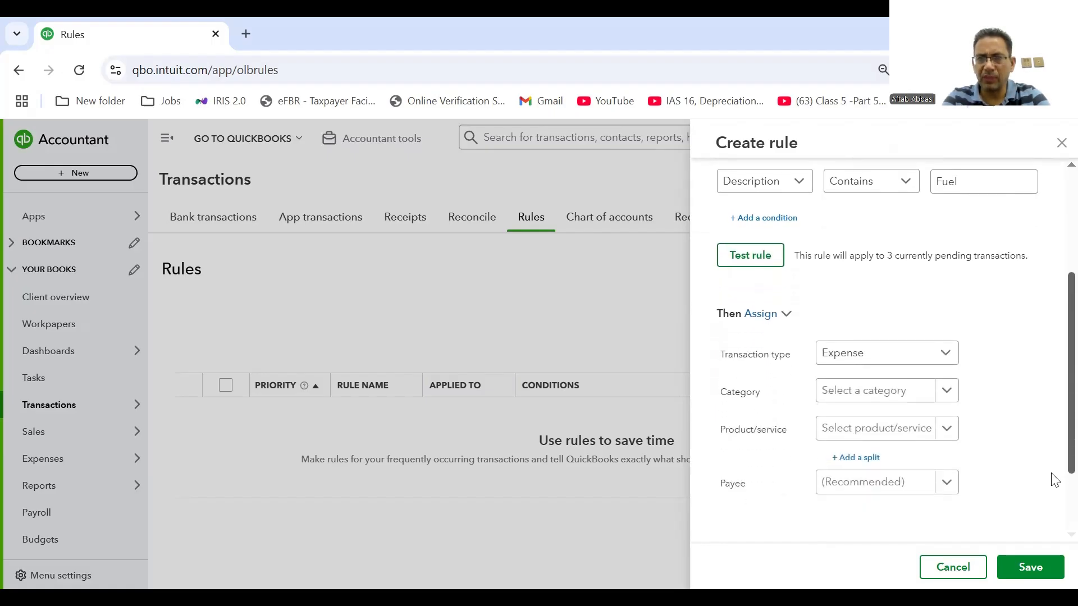
pyautogui.scroll(-2, 1055, 492)
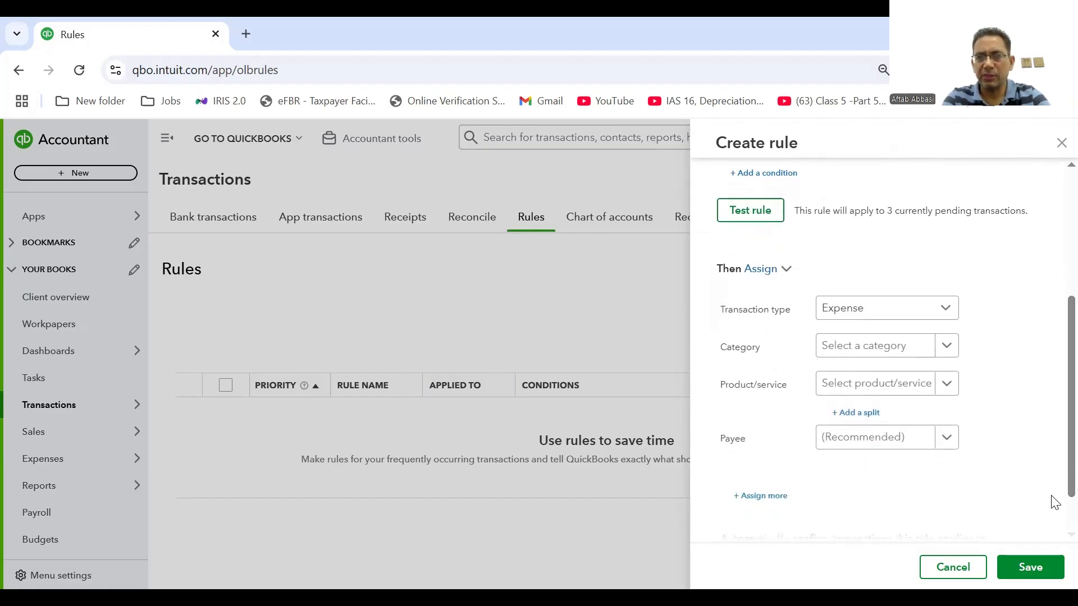
pyautogui.click(948, 351)
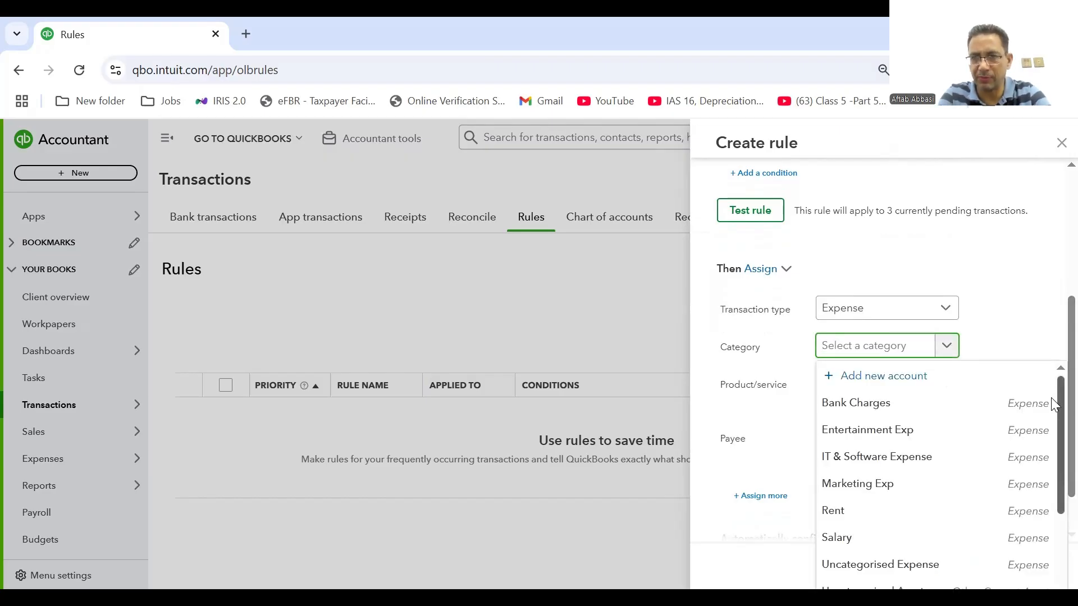
pyautogui.moveTo(1051, 398); pyautogui.dragTo(1050, 486)
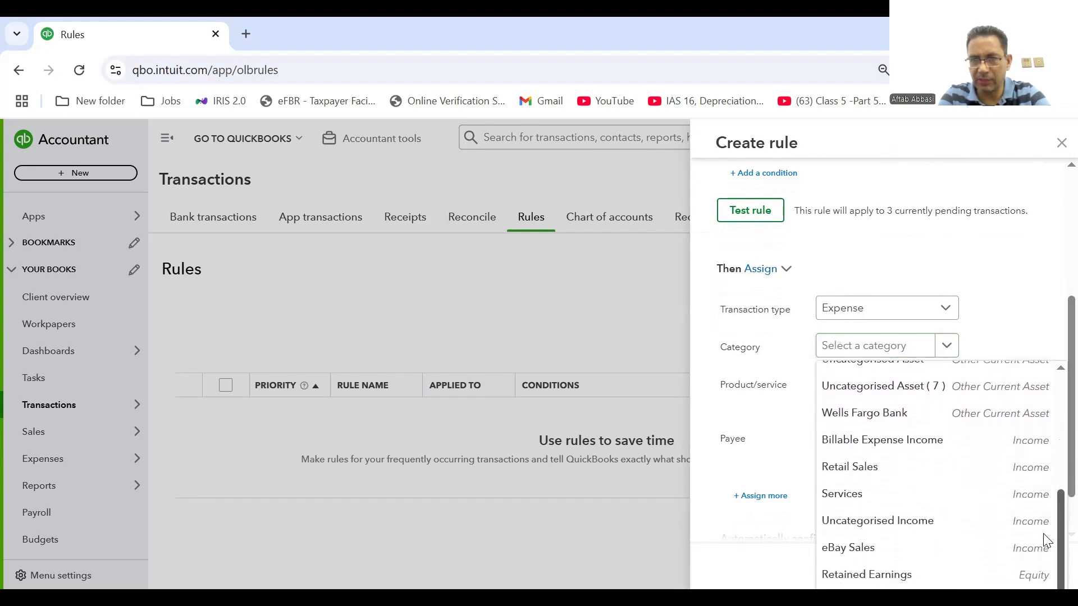
pyautogui.scroll(5, 1042, 513)
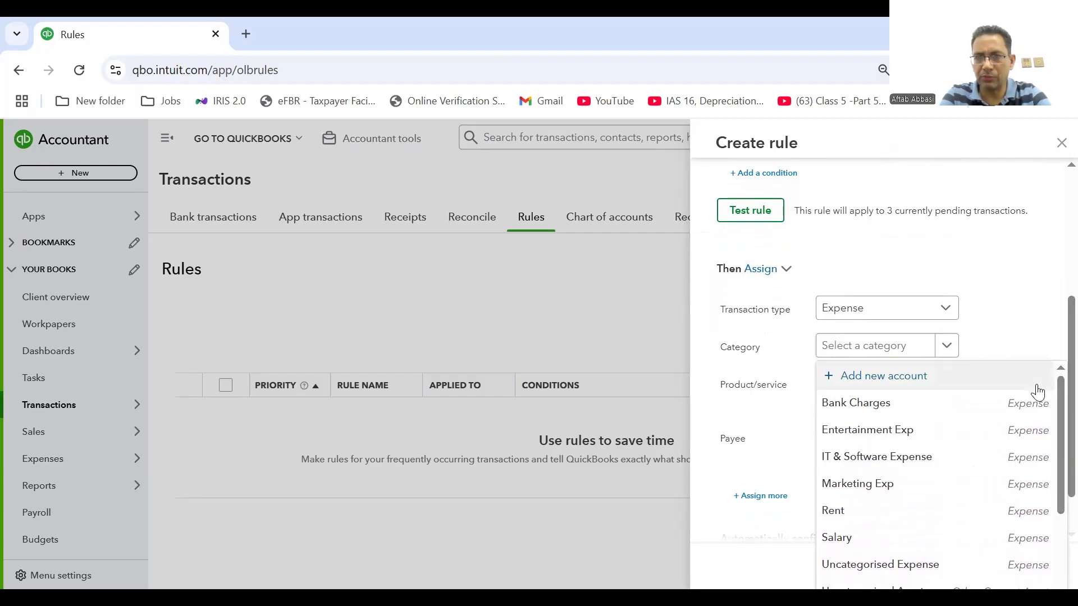
pyautogui.click(897, 382)
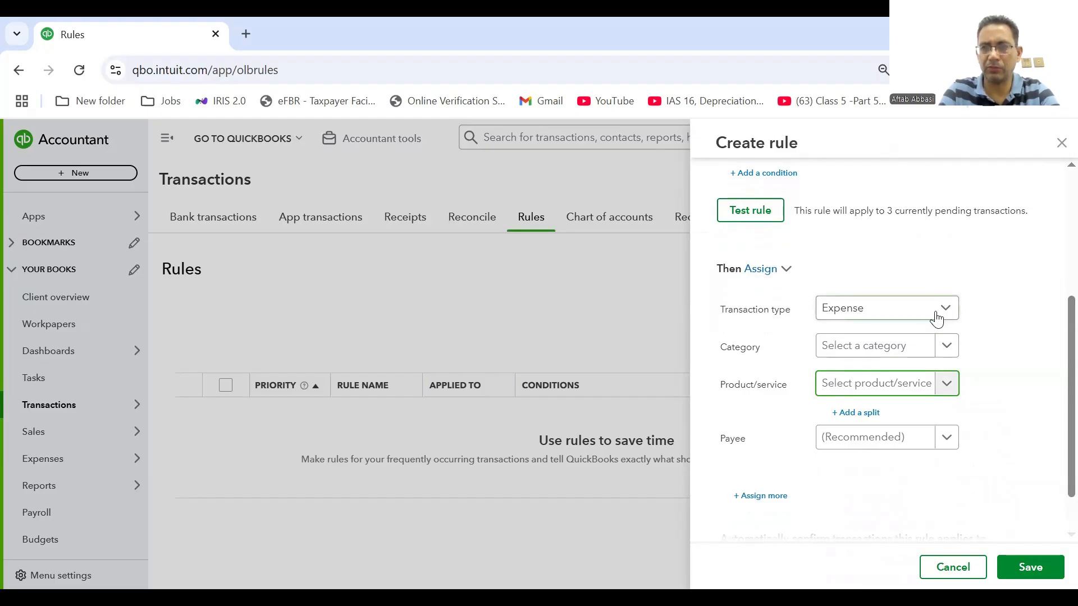
pyautogui.click(945, 350)
pyautogui.click(894, 385)
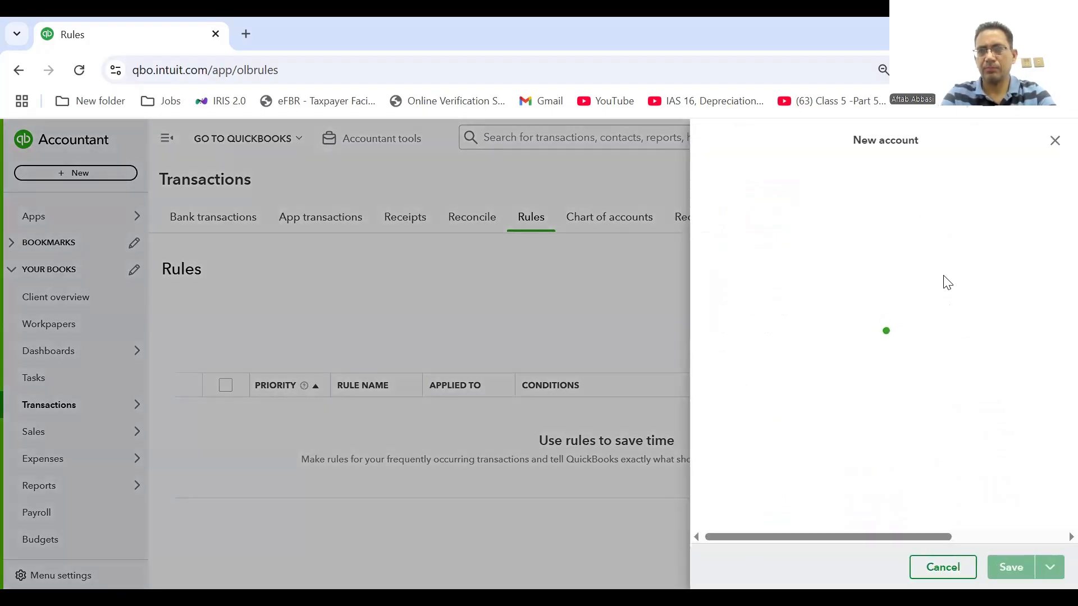
# Step: Name the new account "Fuel Charges" and set its account type to Expenses
pyautogui.click(715, 199)
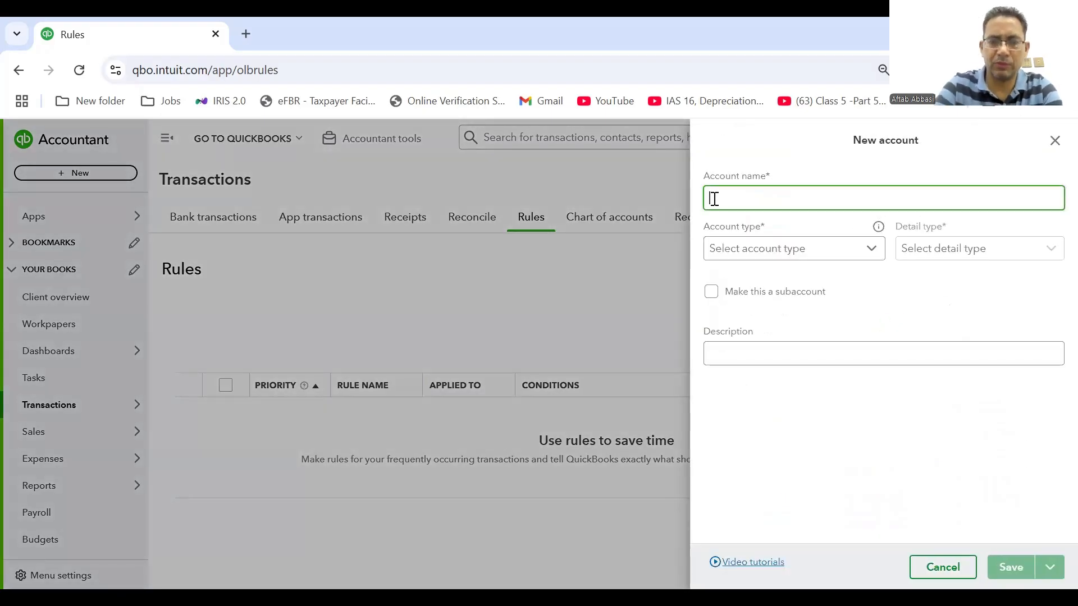
pyautogui.write('Fuel ')
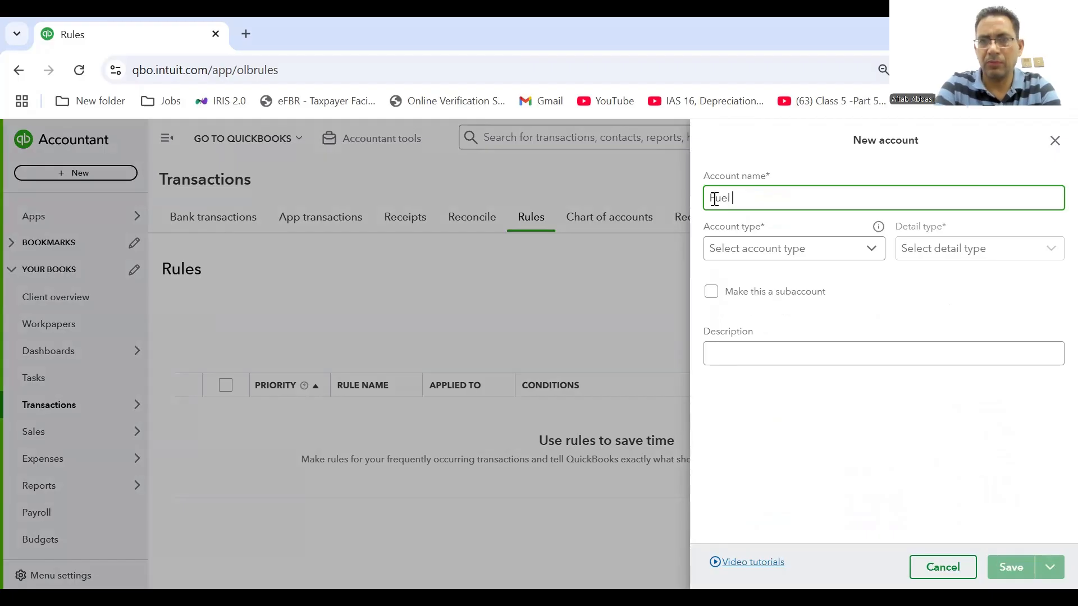
pyautogui.write('Charges')
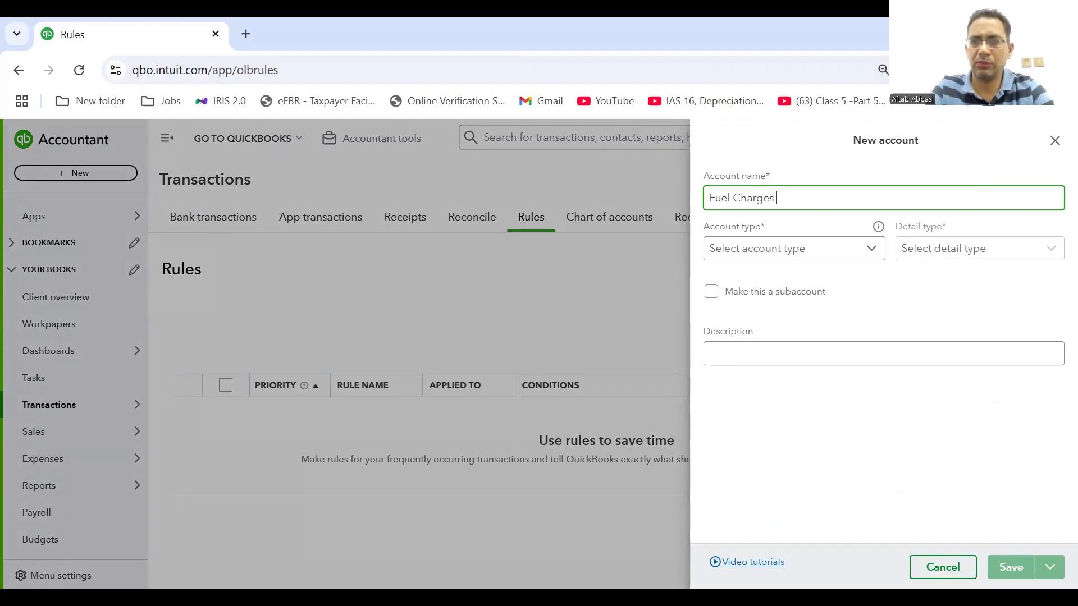
pyautogui.click(875, 257)
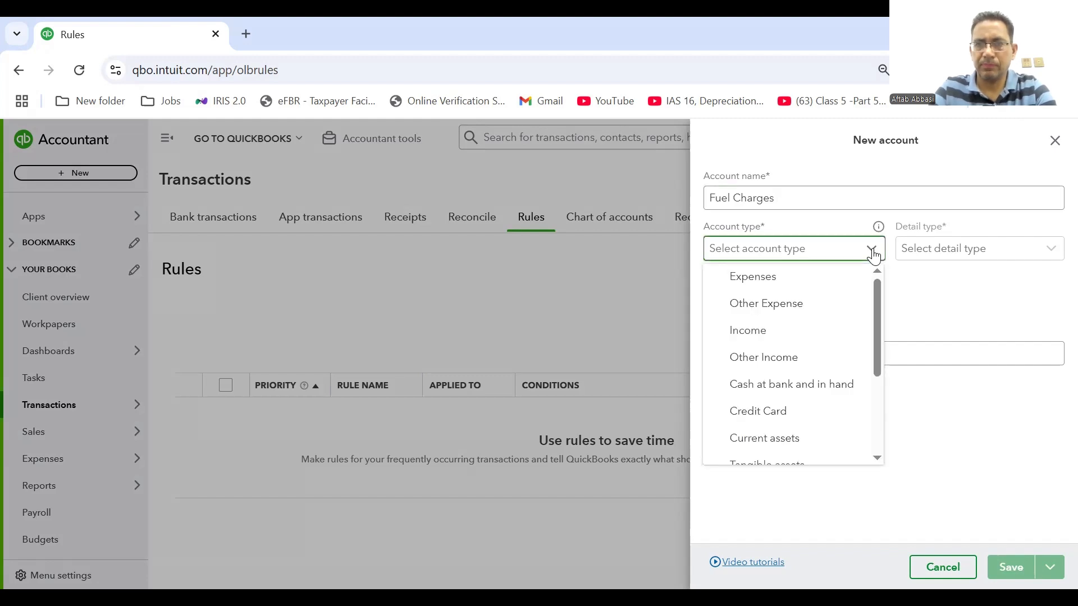
pyautogui.click(787, 277)
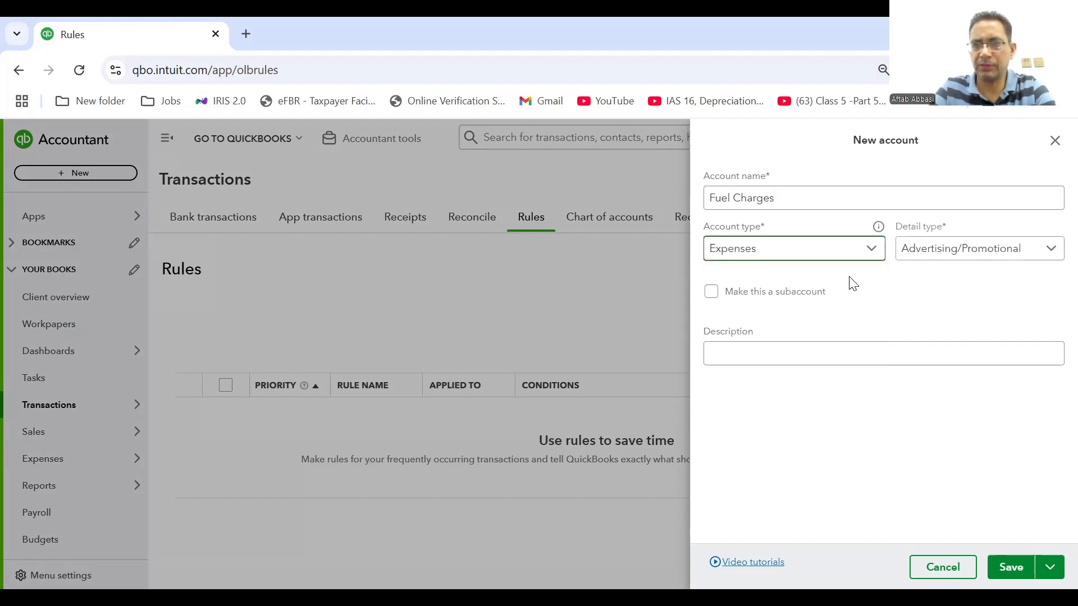
# Step: Set the new account's detail type to Office/General Administrative Expenses and save the account as the rule's category
pyautogui.click(1043, 255)
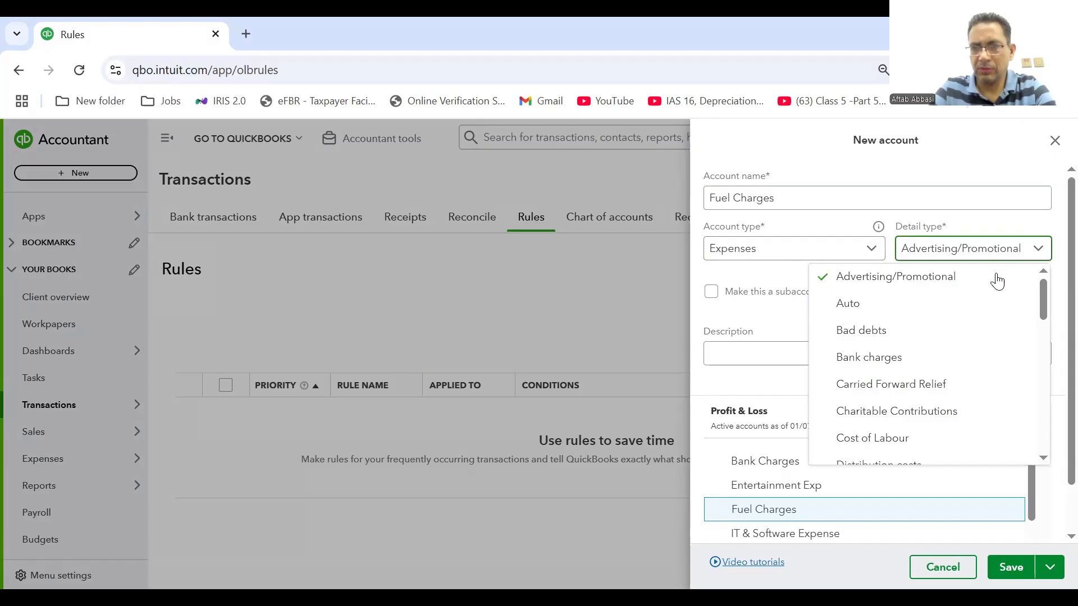
pyautogui.scroll(-5, 1043, 463)
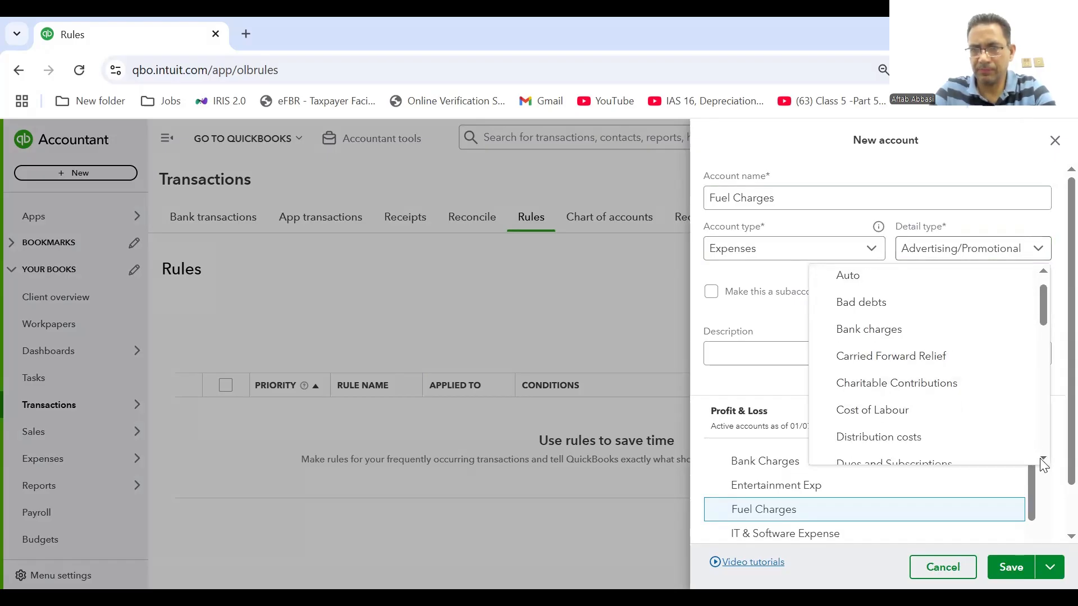
pyautogui.scroll(-4, 1043, 464)
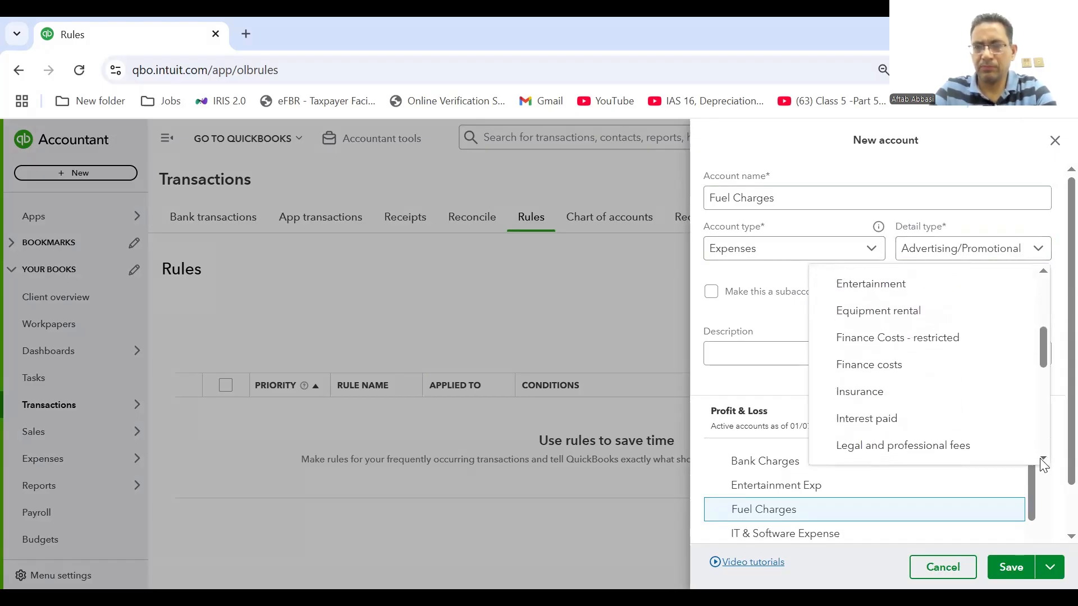
pyautogui.scroll(-2, 1043, 464)
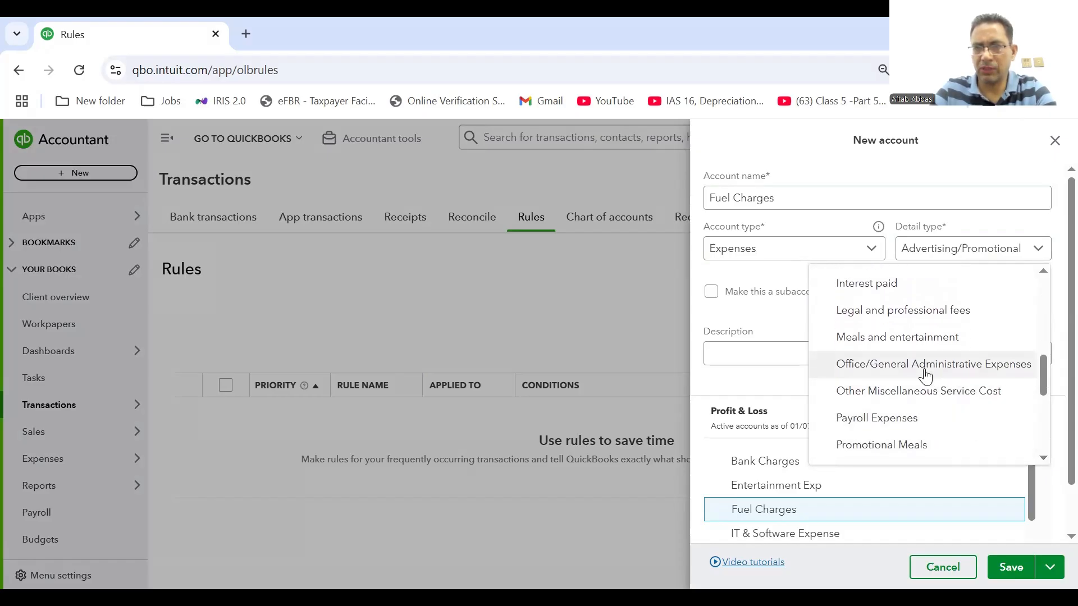
pyautogui.click(926, 375)
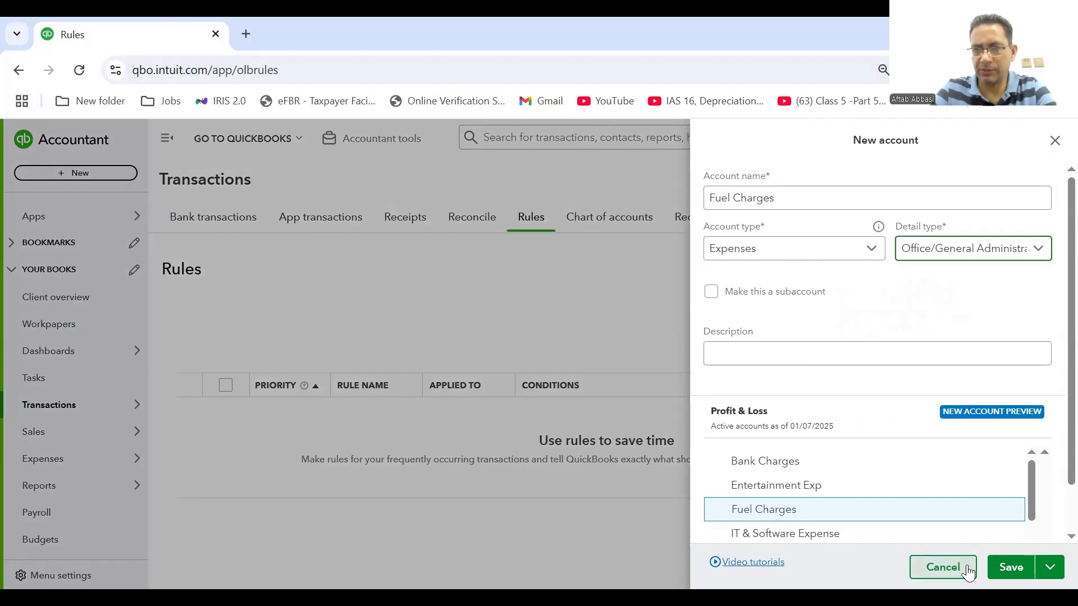
pyautogui.click(1019, 575)
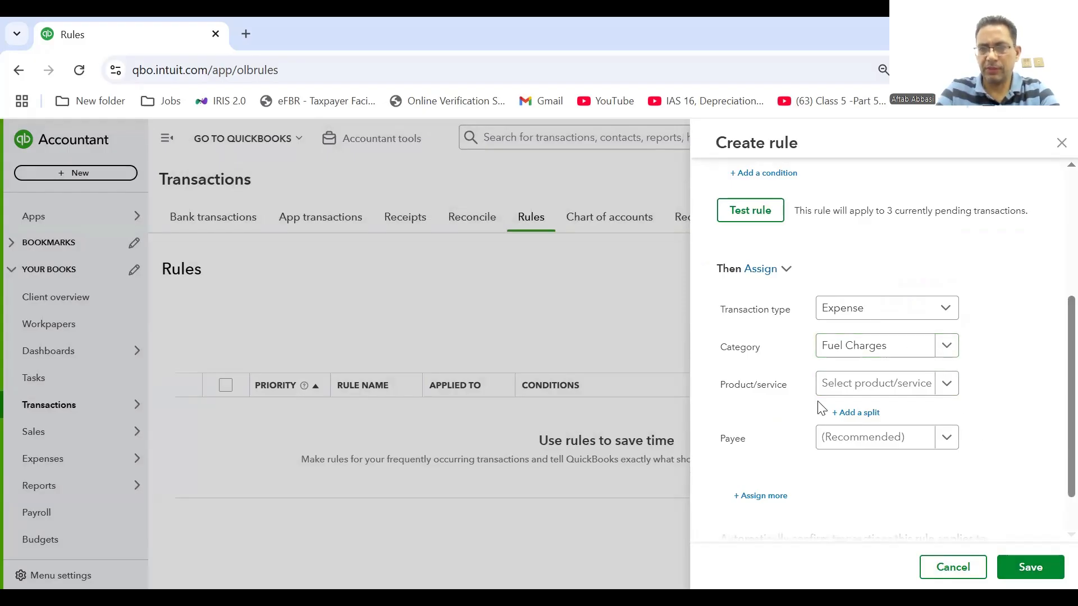
# Step: Set the rule's payee to the supplier Fredo, leave the product/service empty, and save the rule
pyautogui.click(947, 387)
pyautogui.click(947, 387)
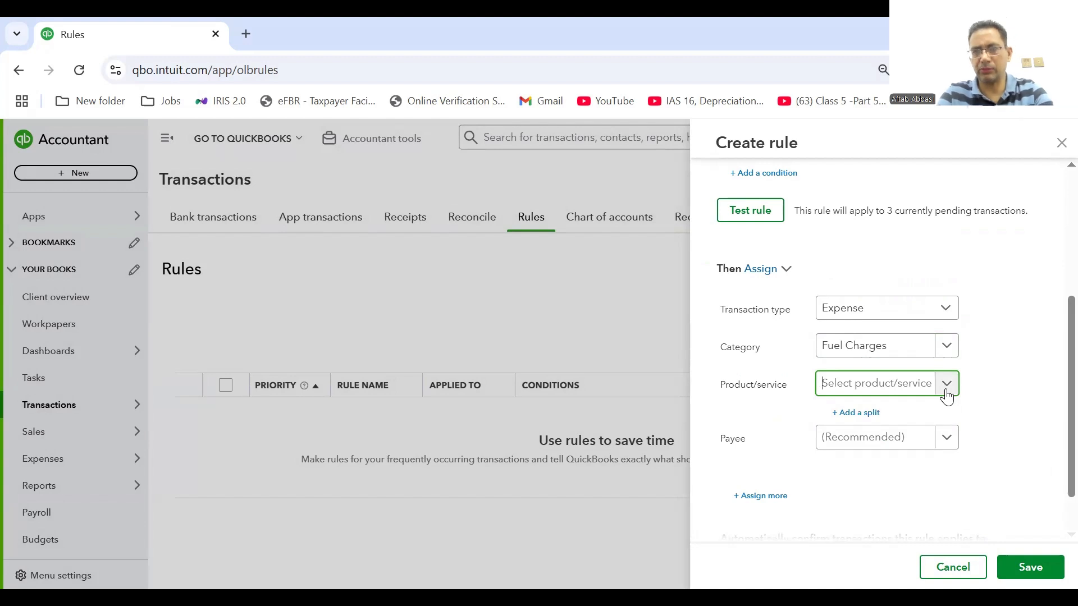
pyautogui.click(948, 439)
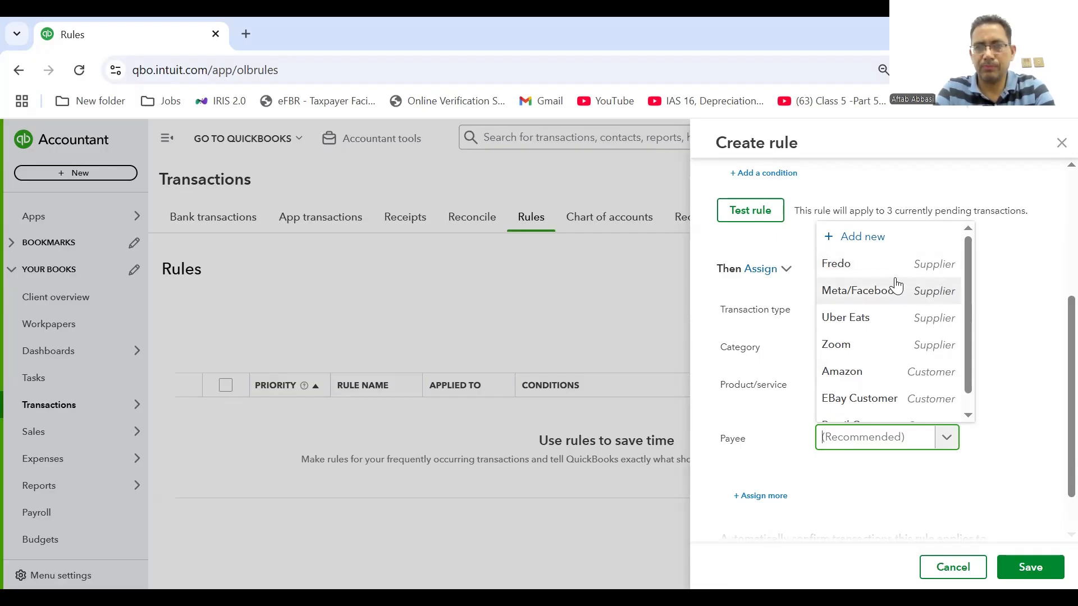
pyautogui.click(837, 279)
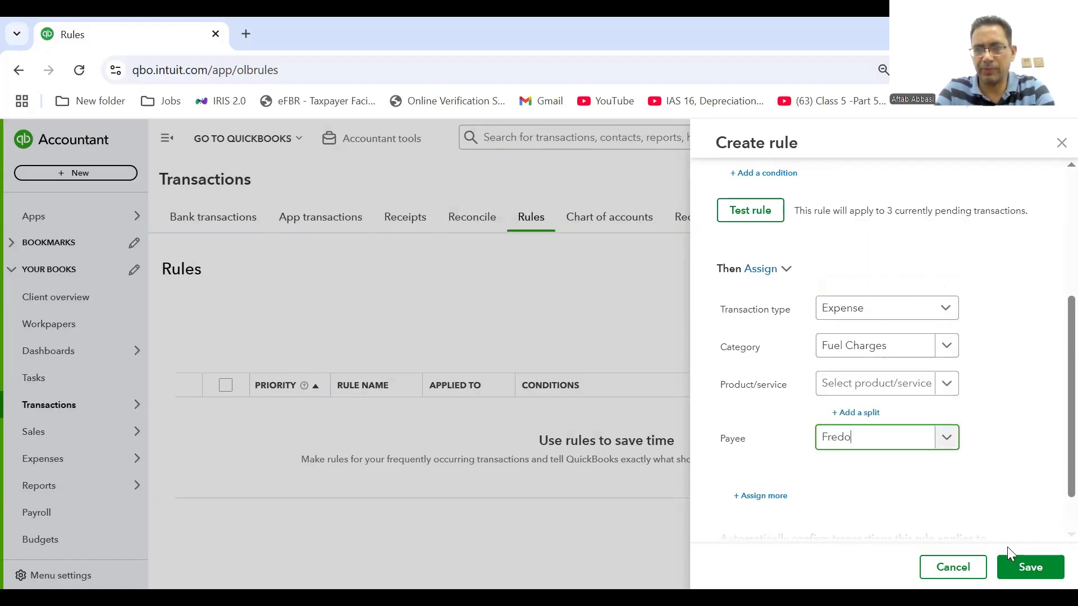
pyautogui.click(1021, 568)
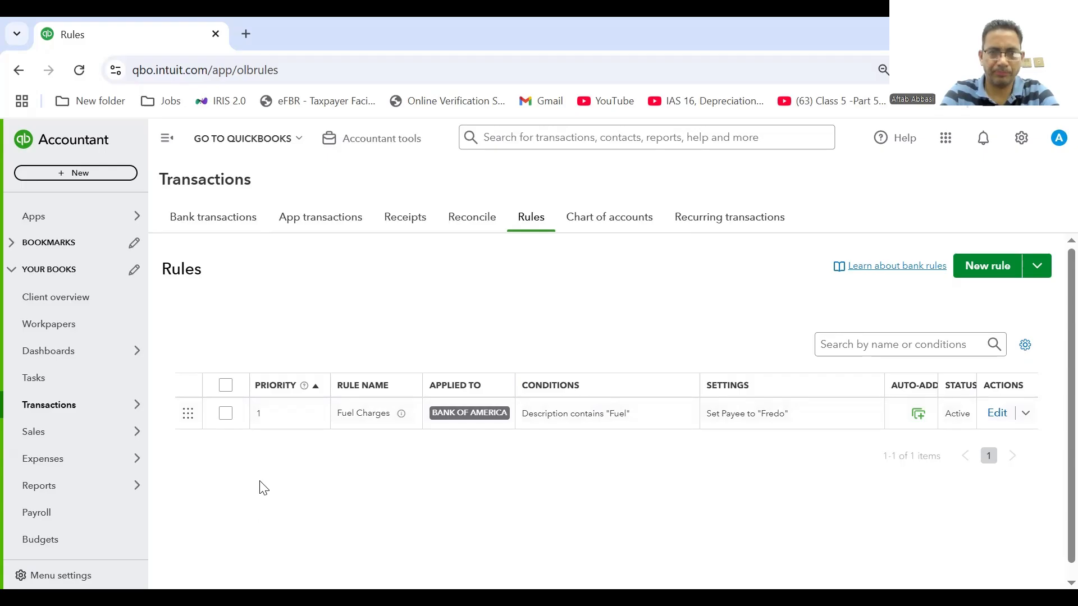
# Step: Review the For review and Categorised Bank of America transactions to check how the Fuel Charges rule was applied
pyautogui.click(213, 227)
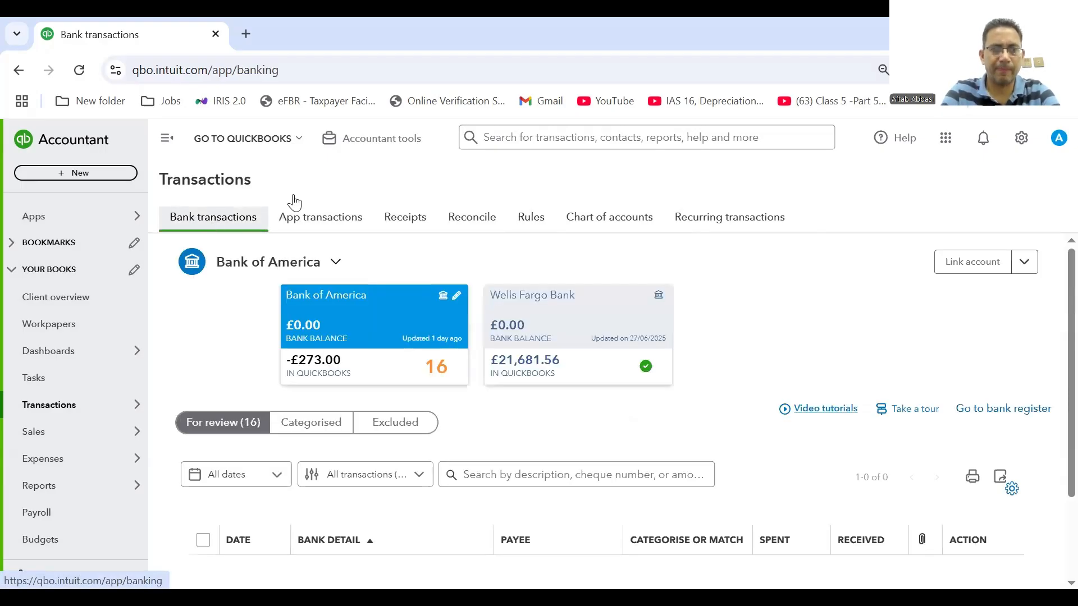
pyautogui.scroll(-5, 1051, 364)
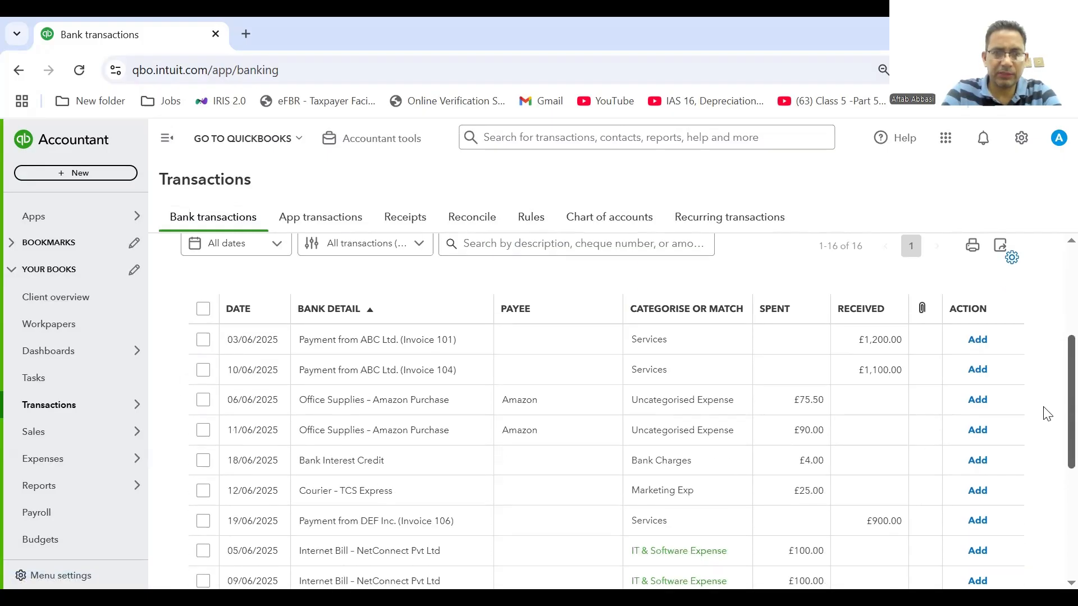
pyautogui.scroll(-5, 1048, 414)
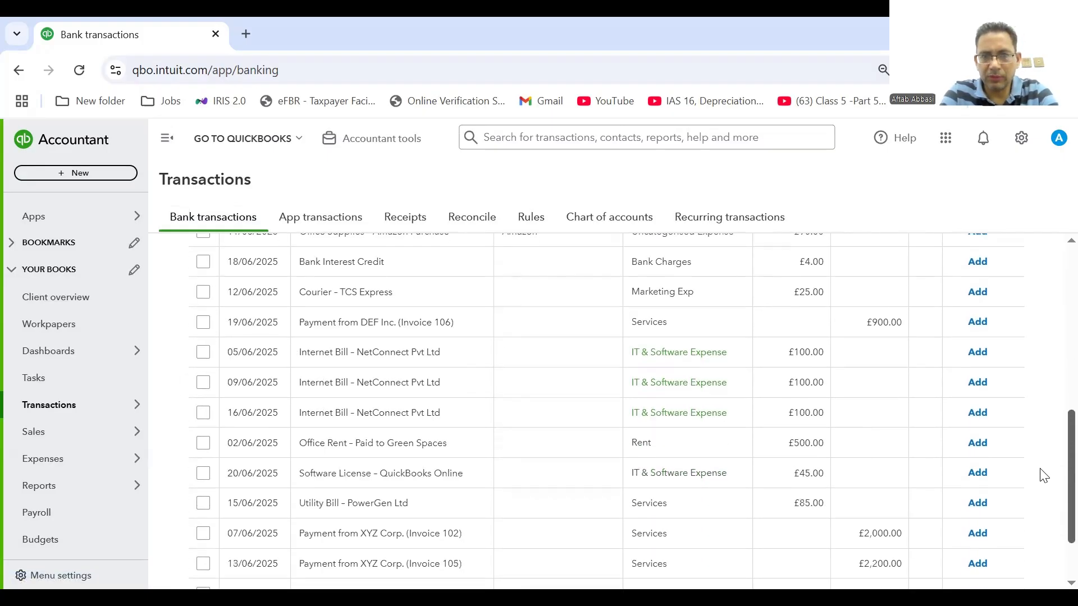
pyautogui.scroll(4, 1042, 532)
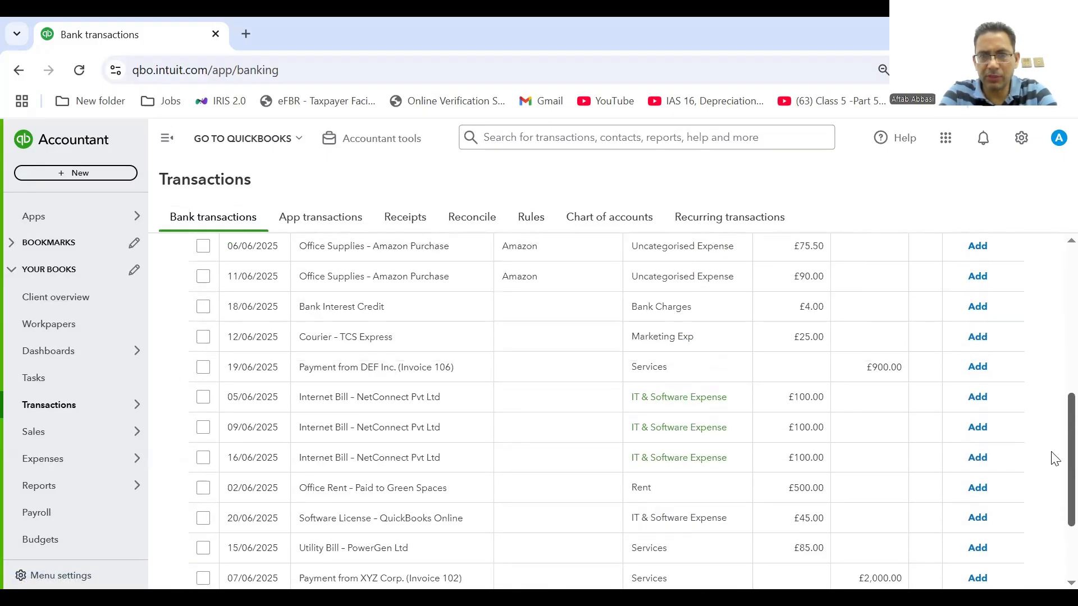
pyautogui.scroll(3, 1054, 420)
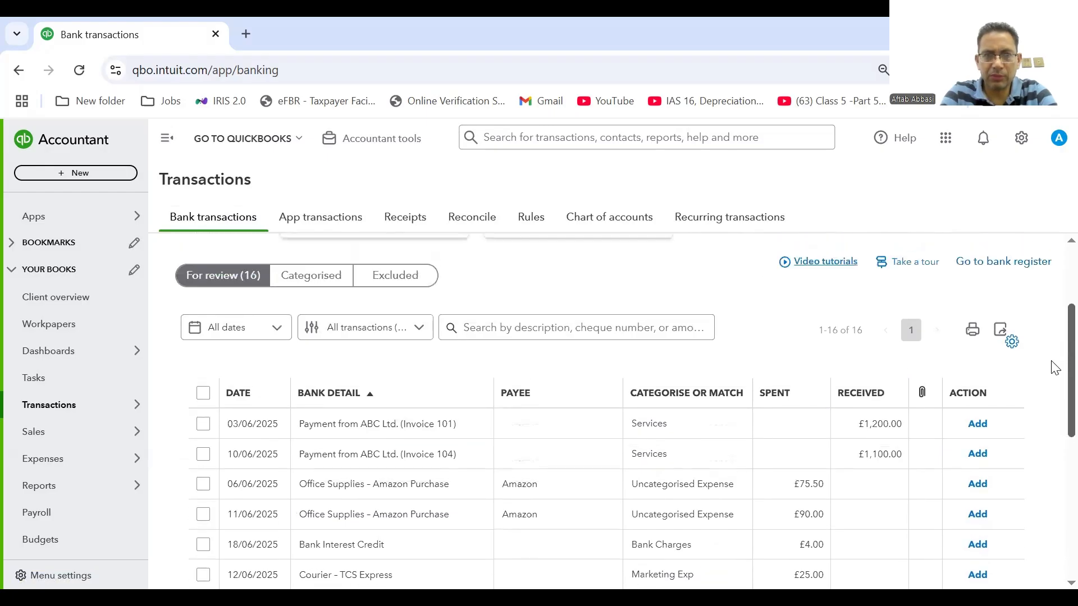
pyautogui.click(285, 284)
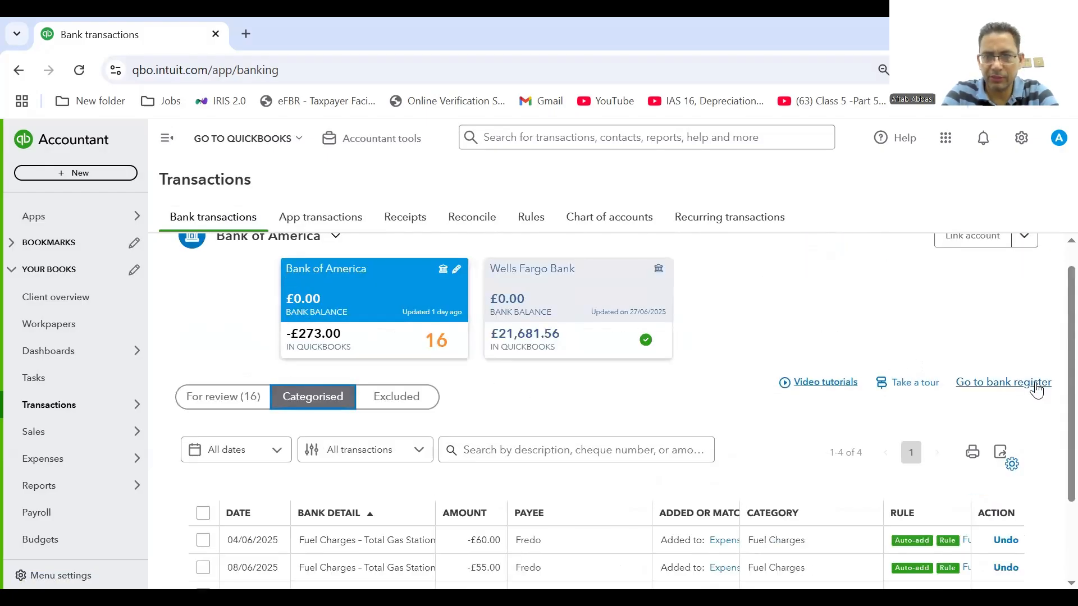
pyautogui.scroll(-2, 1053, 415)
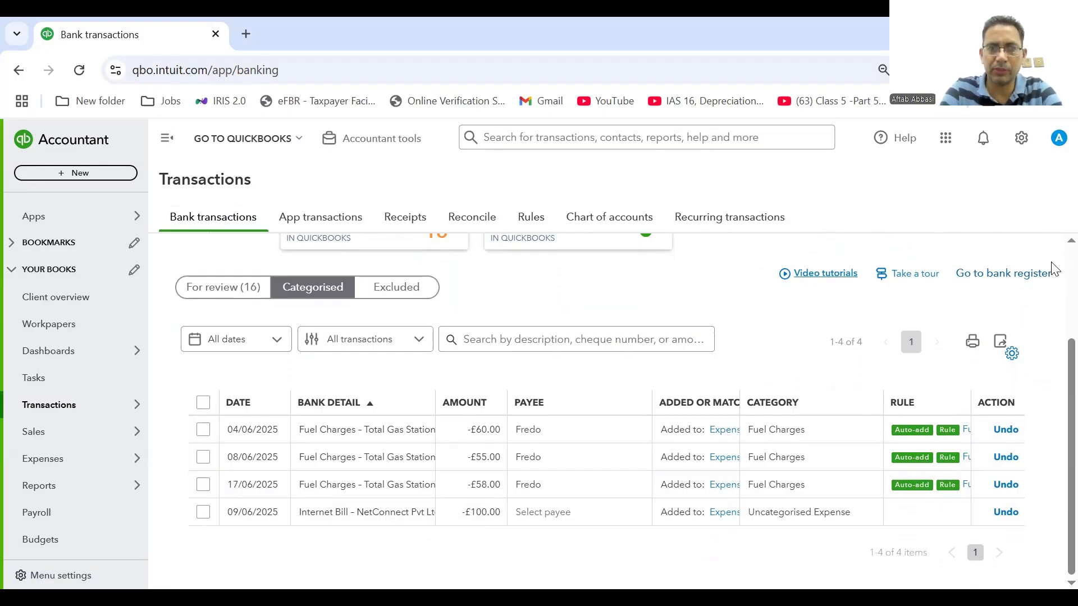
pyautogui.scroll(3, 1054, 271)
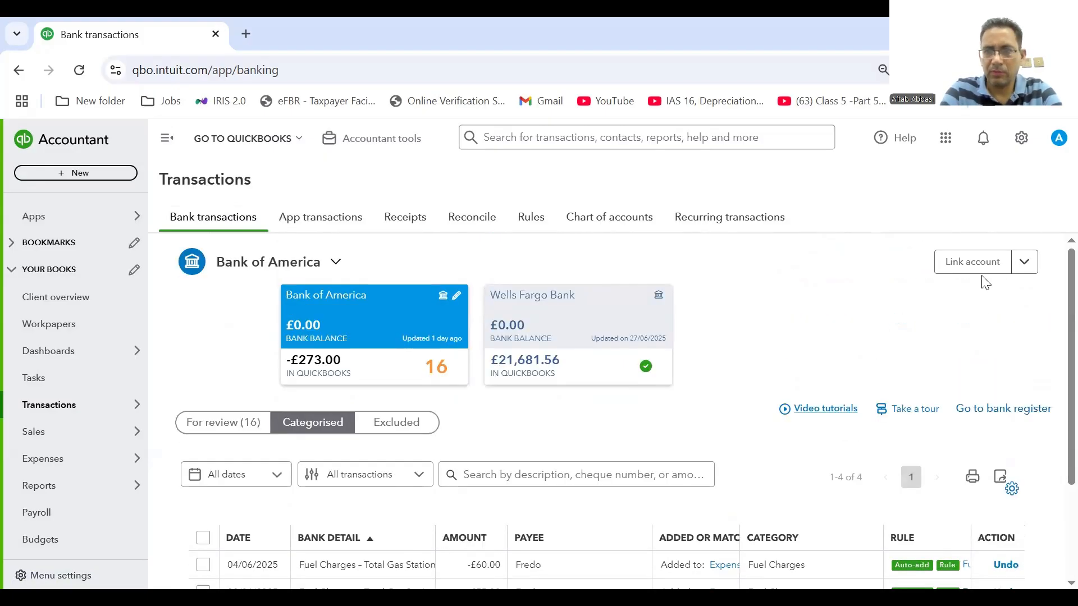
pyautogui.click(254, 423)
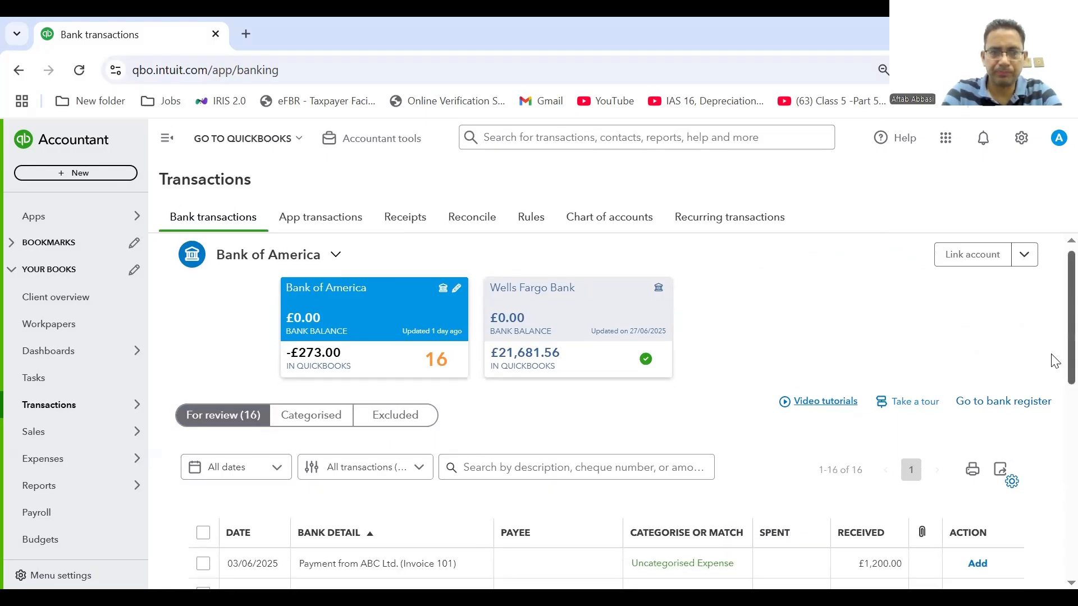
pyautogui.scroll(-3, 1056, 387)
pyautogui.scroll(-4, 1054, 392)
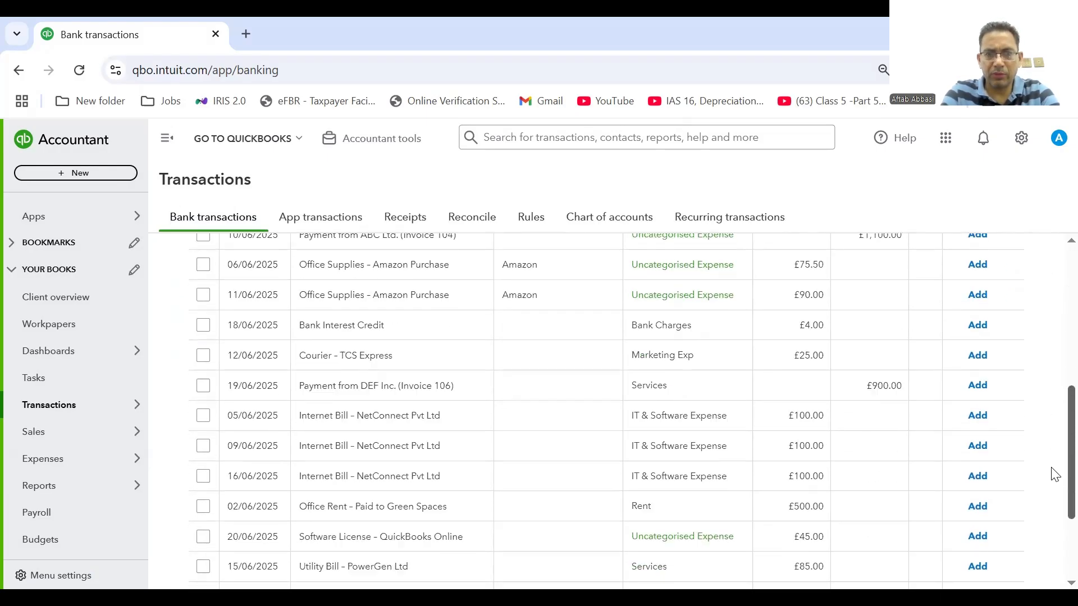
pyautogui.scroll(2, 1054, 475)
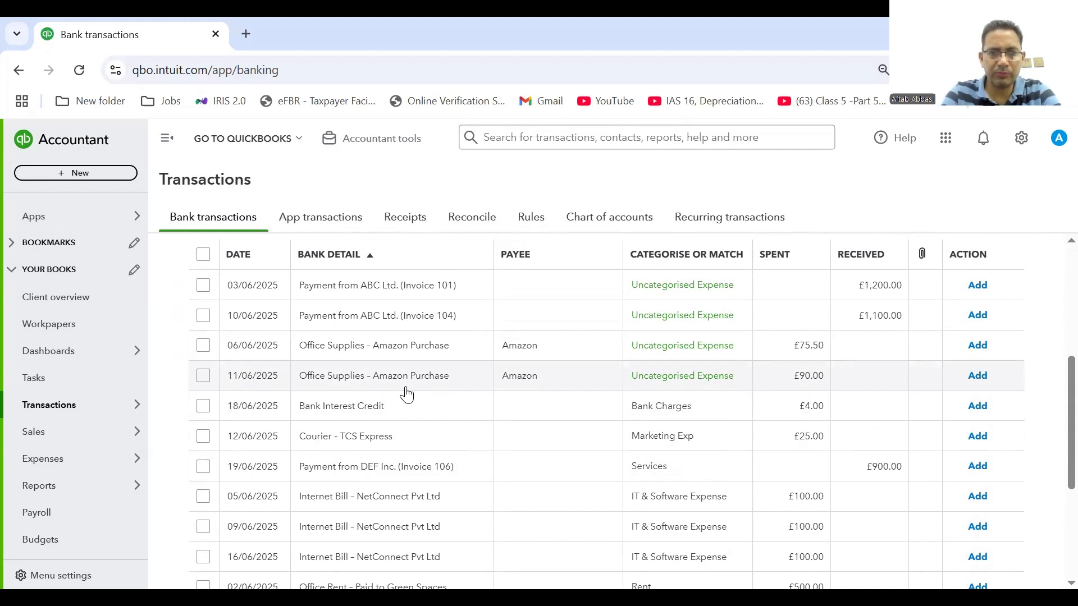
# Step: Start another bank rule, name it "Office Supplies", and copy that name
pyautogui.click(532, 224)
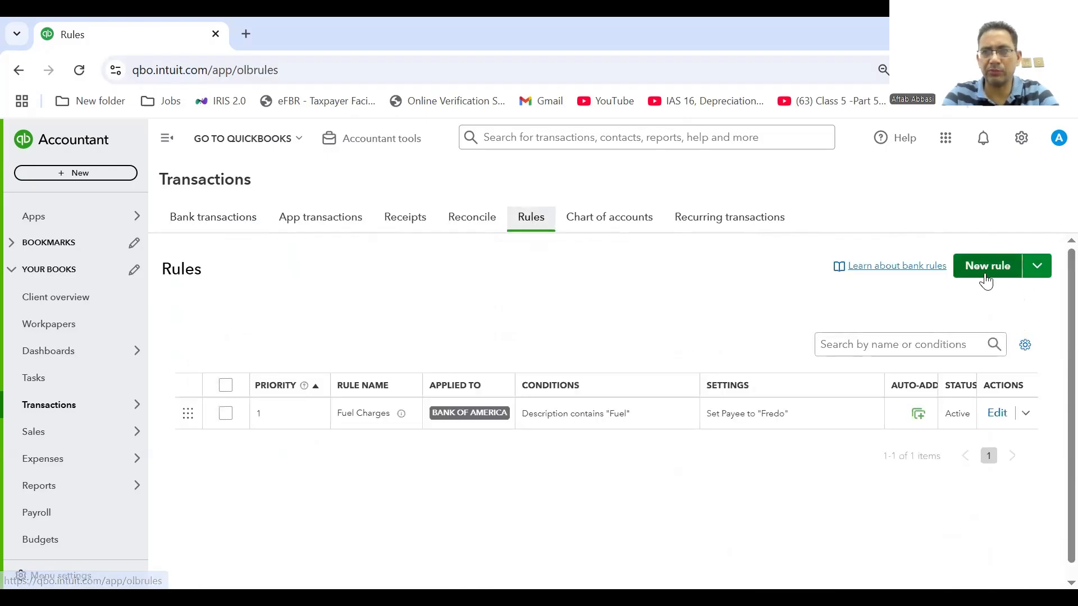
pyautogui.click(982, 267)
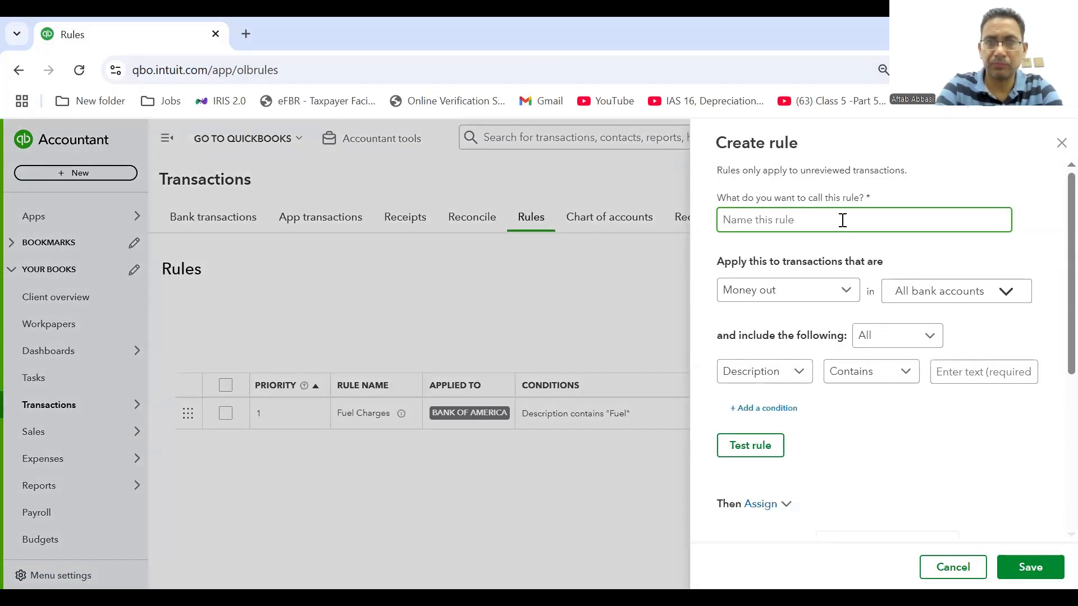
pyautogui.write('Office ')
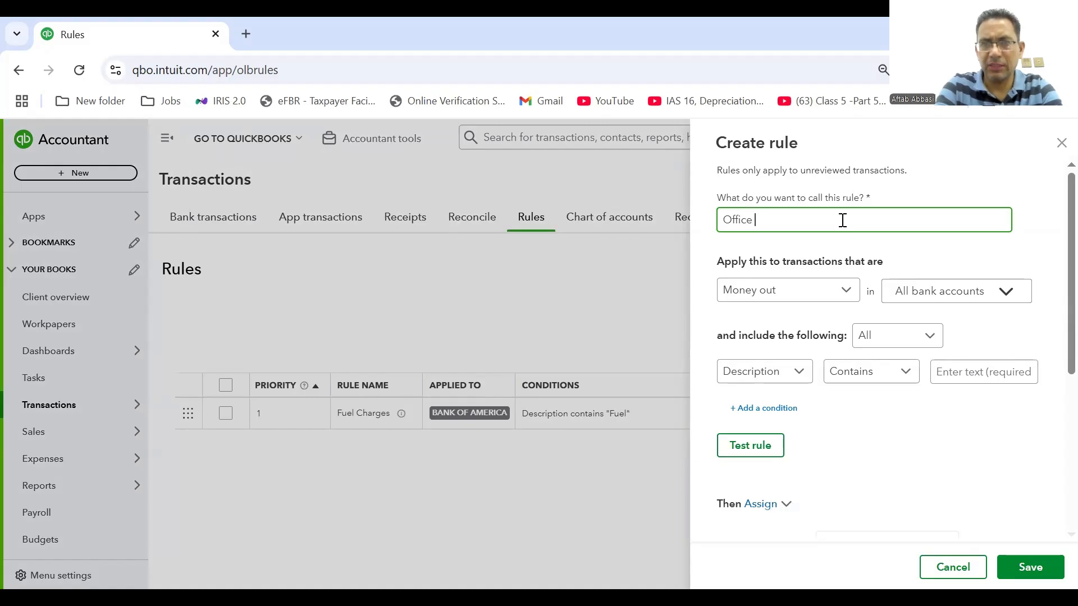
pyautogui.write('Supplies')
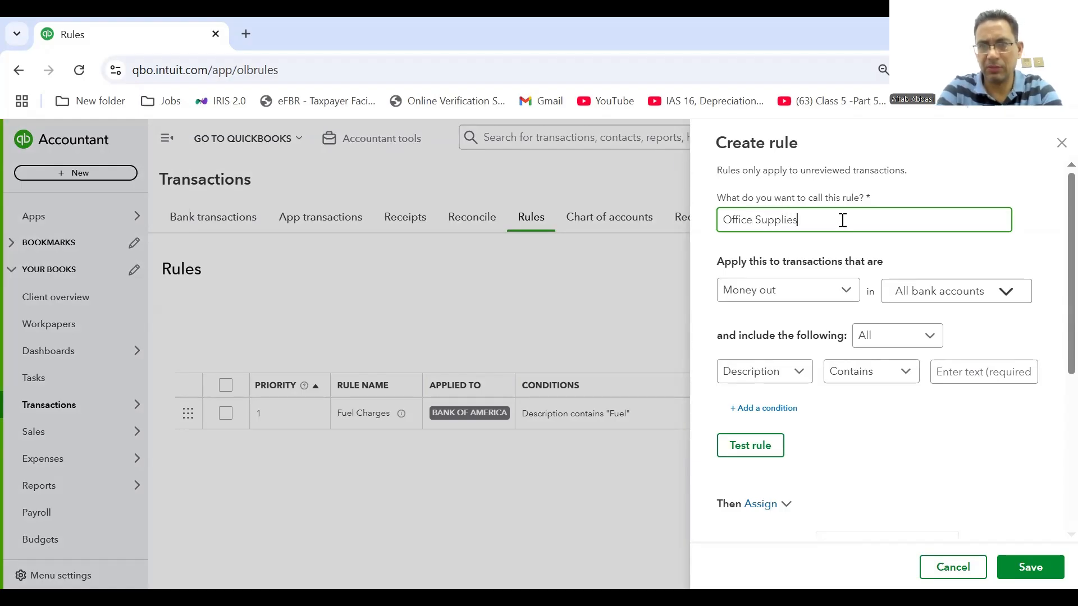
pyautogui.hotkey('shift', 'Left')
pyautogui.hotkey('shift', 'Left')
pyautogui.hotkey('shift', 'Left')
pyautogui.hotkey('shift', 'Left')
pyautogui.hotkey('shift', 'Left')
pyautogui.hotkey('shift', 'Left')
pyautogui.hotkey('shift', 'Left')
pyautogui.hotkey('shift', 'Left')
pyautogui.hotkey('shift', 'Left')
pyautogui.hotkey('shift', 'Left')
pyautogui.hotkey('shift', 'Left')
pyautogui.hotkey('shift', 'Left')
pyautogui.hotkey('shift', 'Left')
pyautogui.hotkey('shift', 'Left')
pyautogui.hotkey('shift', 'Left')
pyautogui.hotkey('ctrl', 'c')
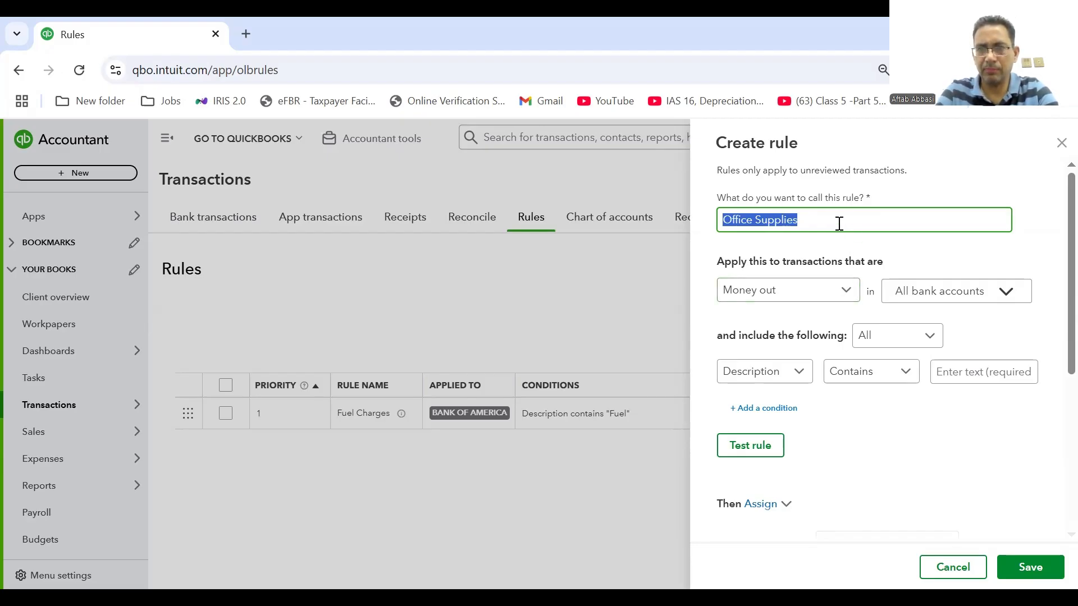
# Step: Keep the Office Supplies rule applied to Money out transactions in all bank accounts
pyautogui.click(847, 292)
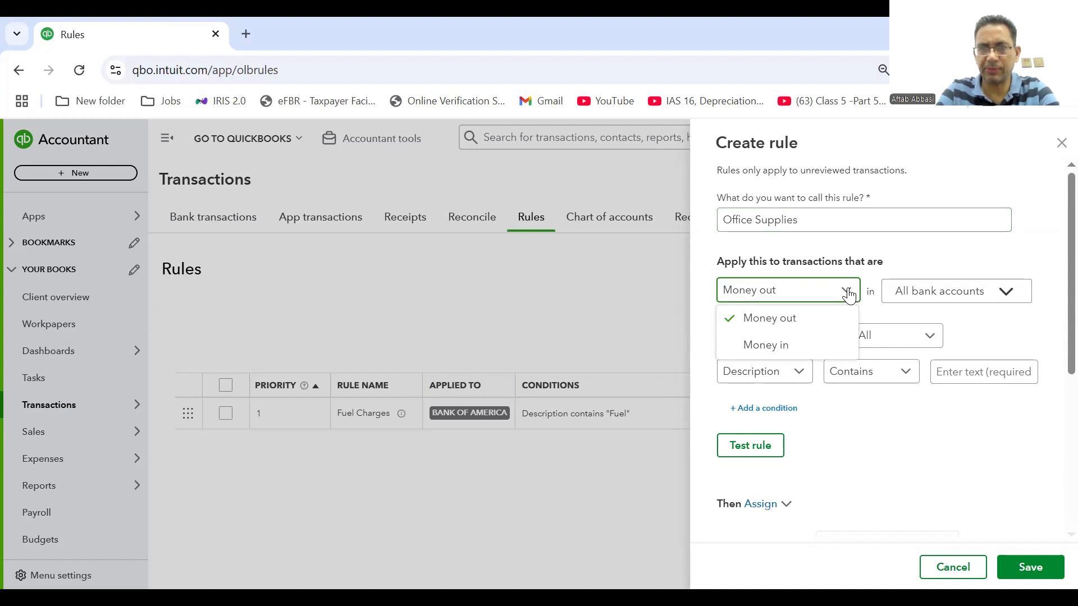
pyautogui.click(848, 292)
pyautogui.click(1006, 293)
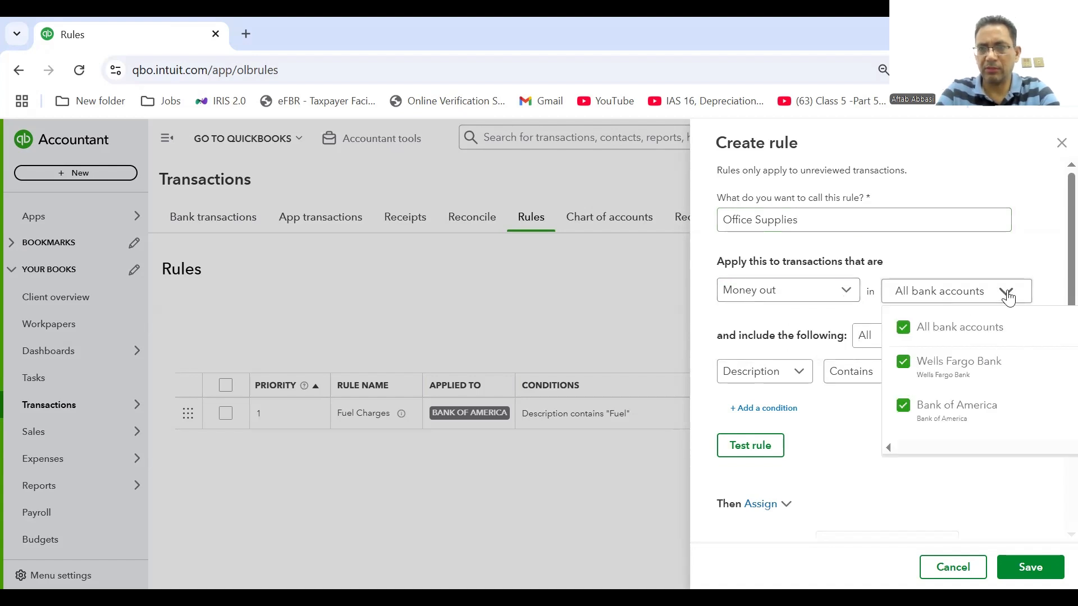
pyautogui.click(966, 327)
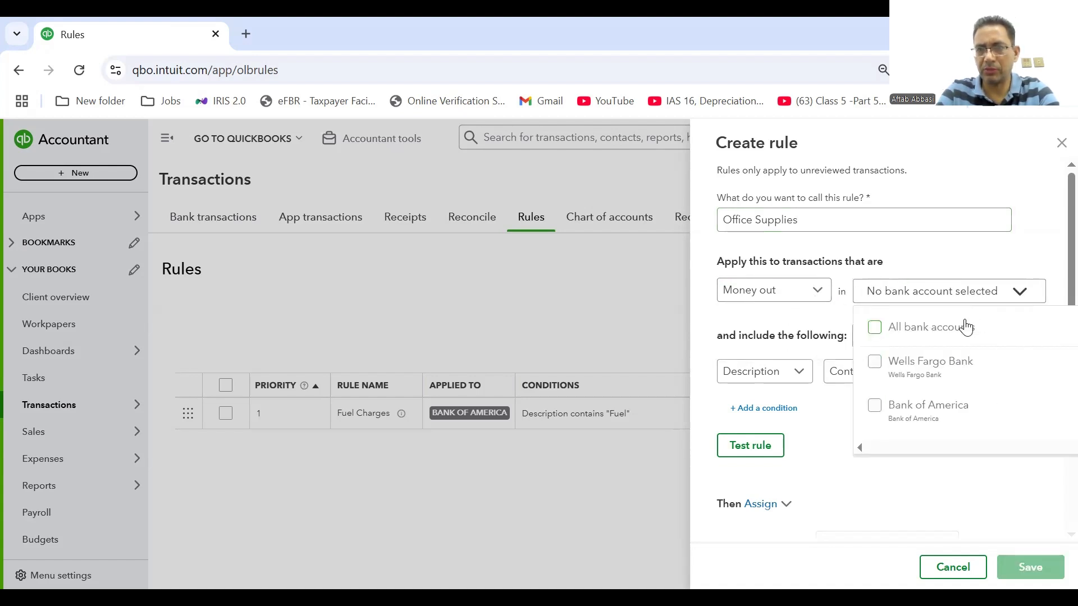
pyautogui.click(945, 331)
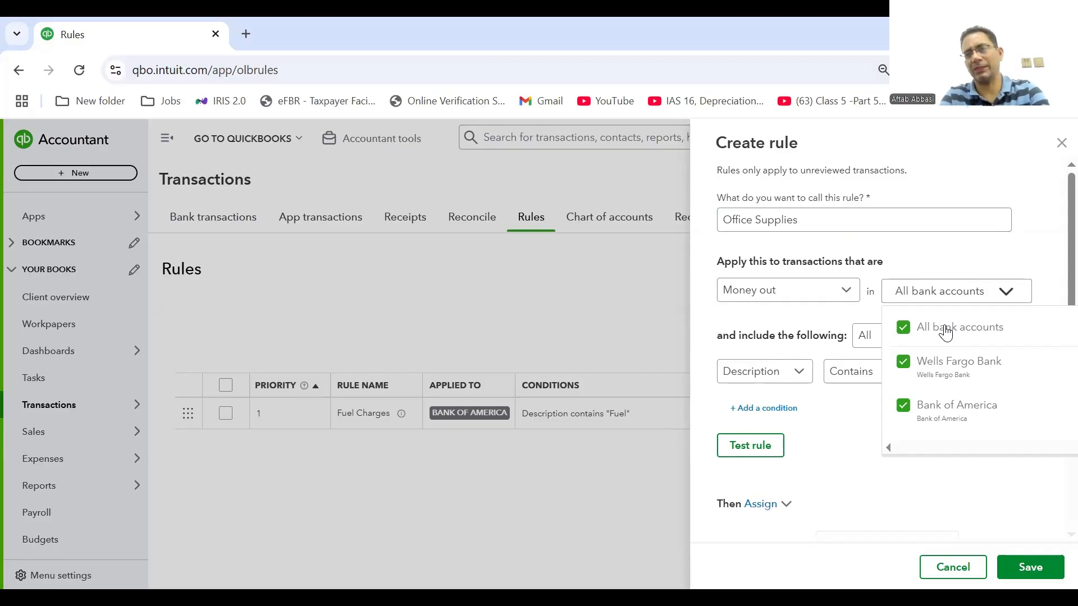
pyautogui.click(703, 319)
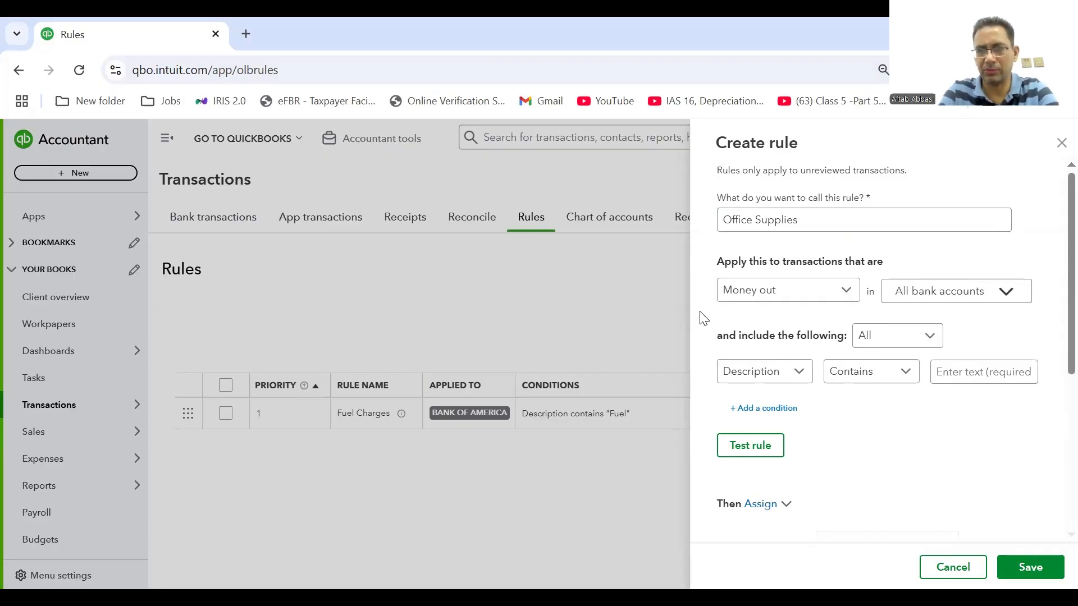
# Step: Keep the match option on All, set the condition to Bank text contains "Office supplies", and test the rule
pyautogui.click(931, 339)
pyautogui.click(931, 340)
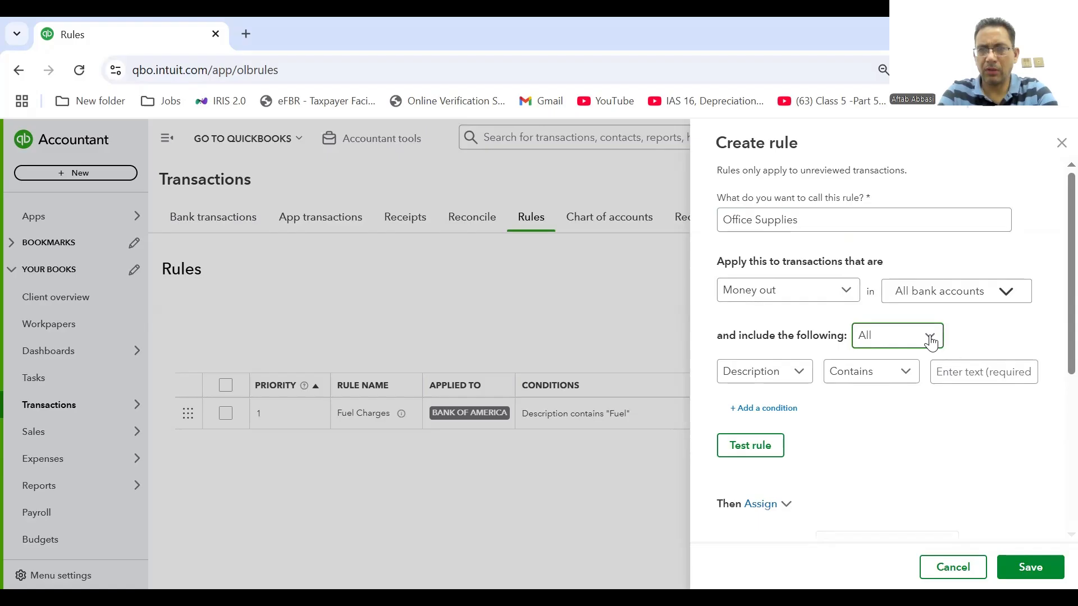
pyautogui.click(798, 380)
pyautogui.click(797, 381)
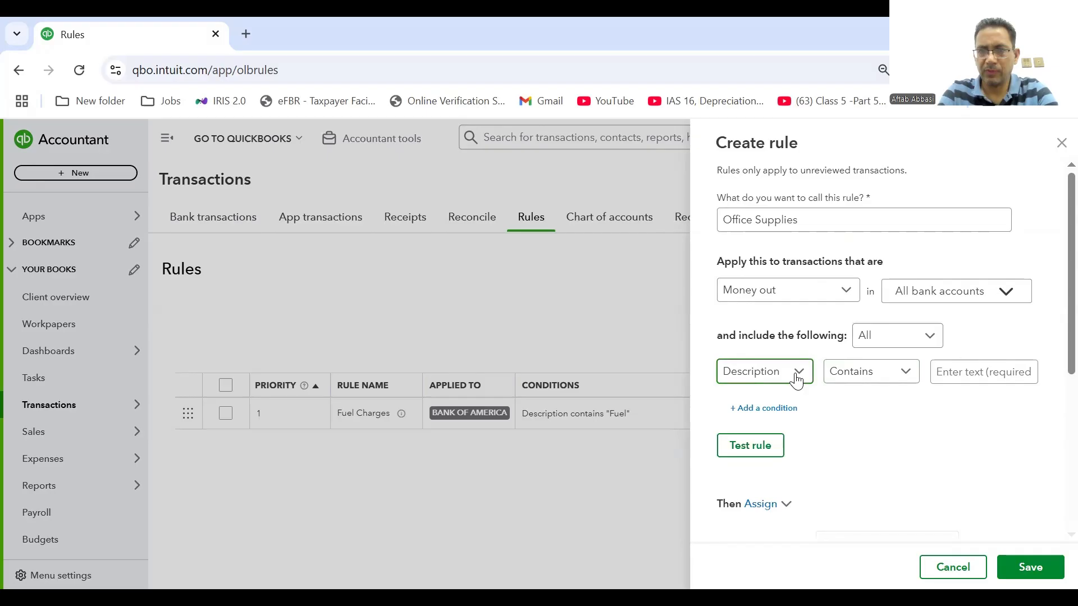
pyautogui.click(966, 373)
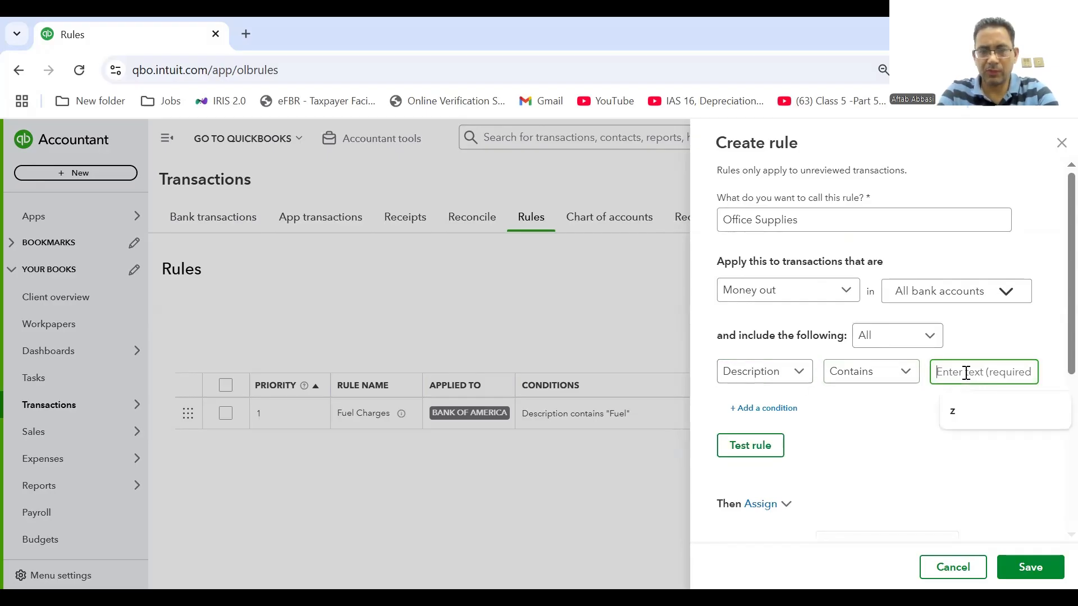
pyautogui.hotkey('ctrl', 'v')
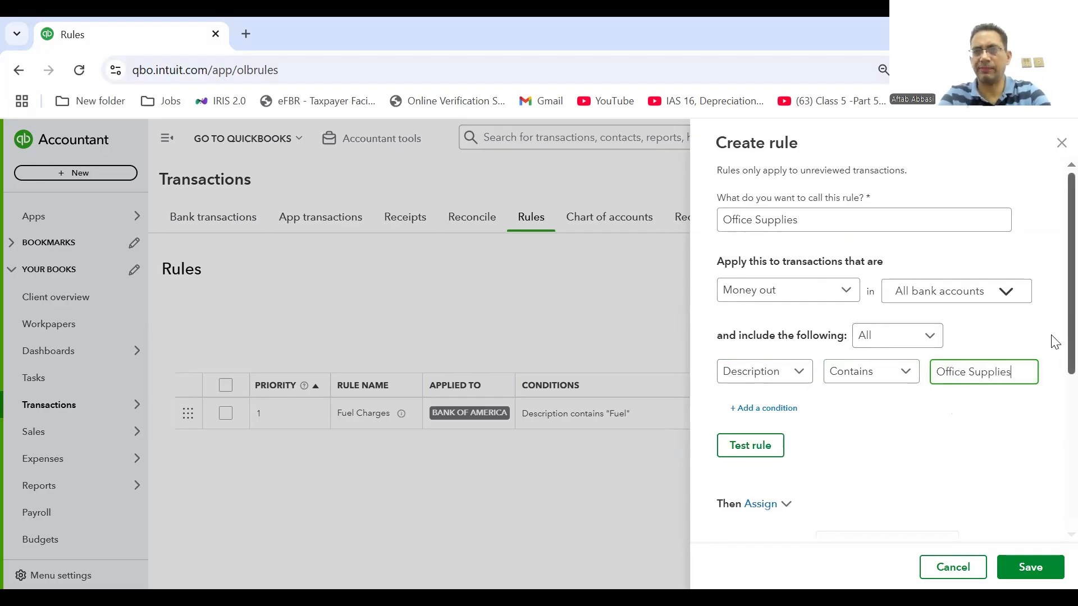
pyautogui.click(777, 453)
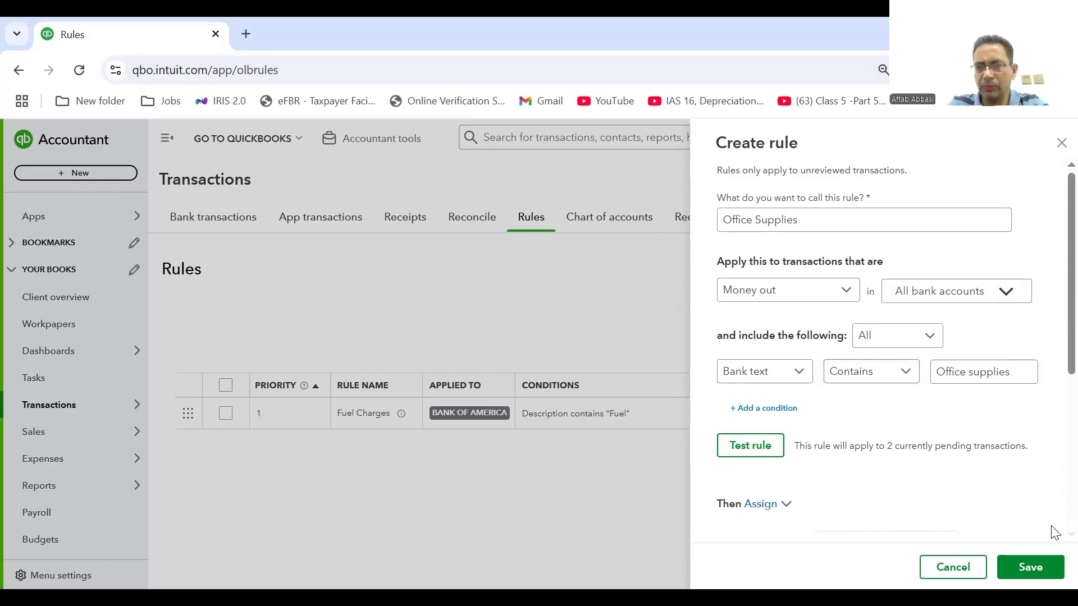
# Step: Add a new account for the rule's category, named "Office Supplies Expense" with account type Expenses
pyautogui.scroll(-5, 1054, 359)
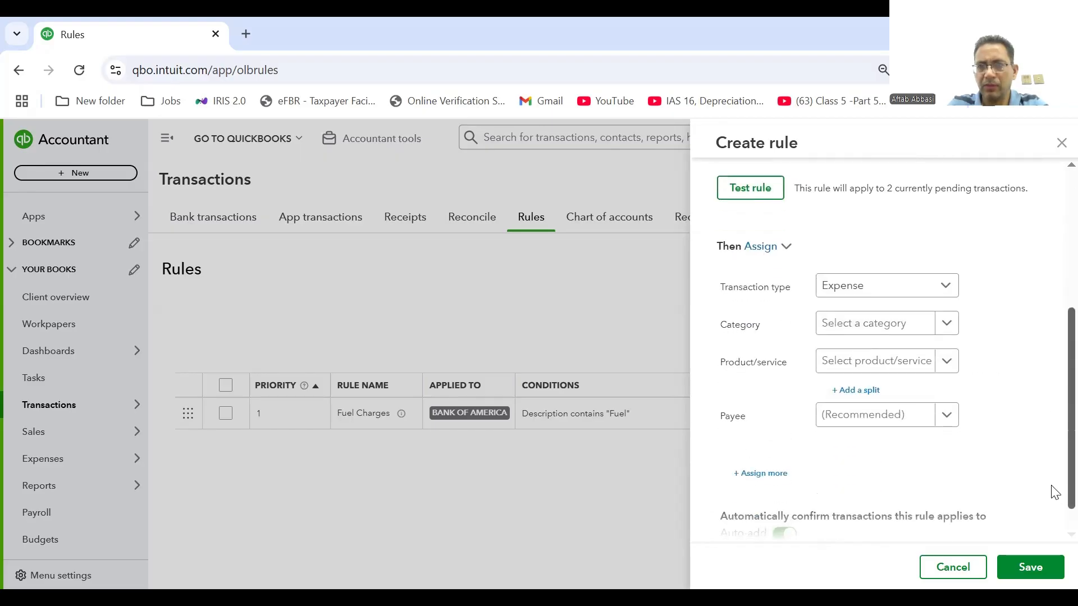
pyautogui.click(949, 329)
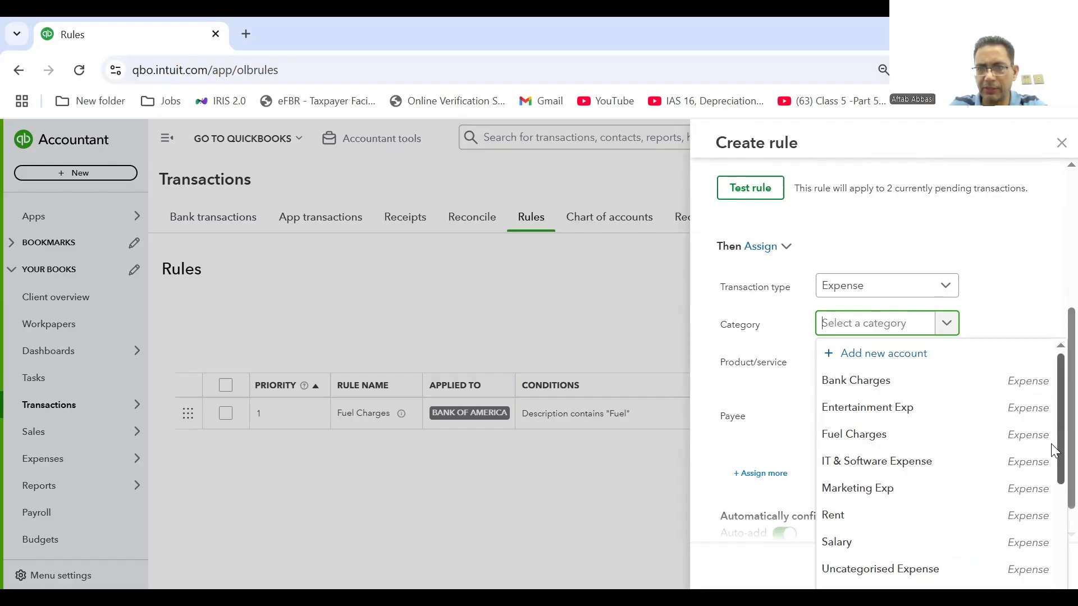
pyautogui.moveTo(1052, 449)
pyautogui.mouseDown()
pyautogui.moveTo(1051, 572)
pyautogui.moveTo(1052, 440)
pyautogui.mouseUp()
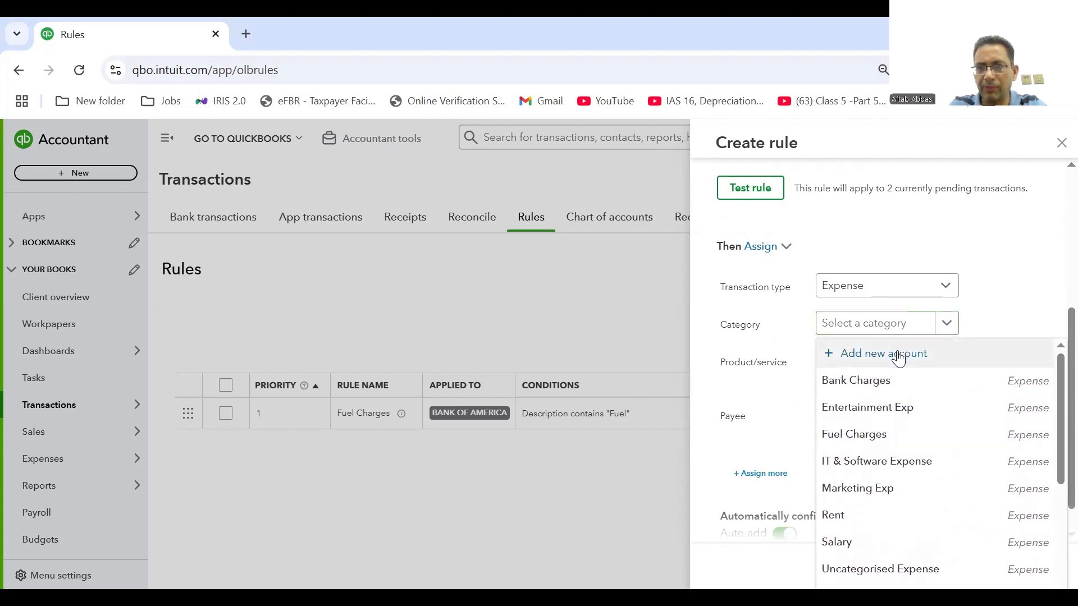
pyautogui.click(898, 359)
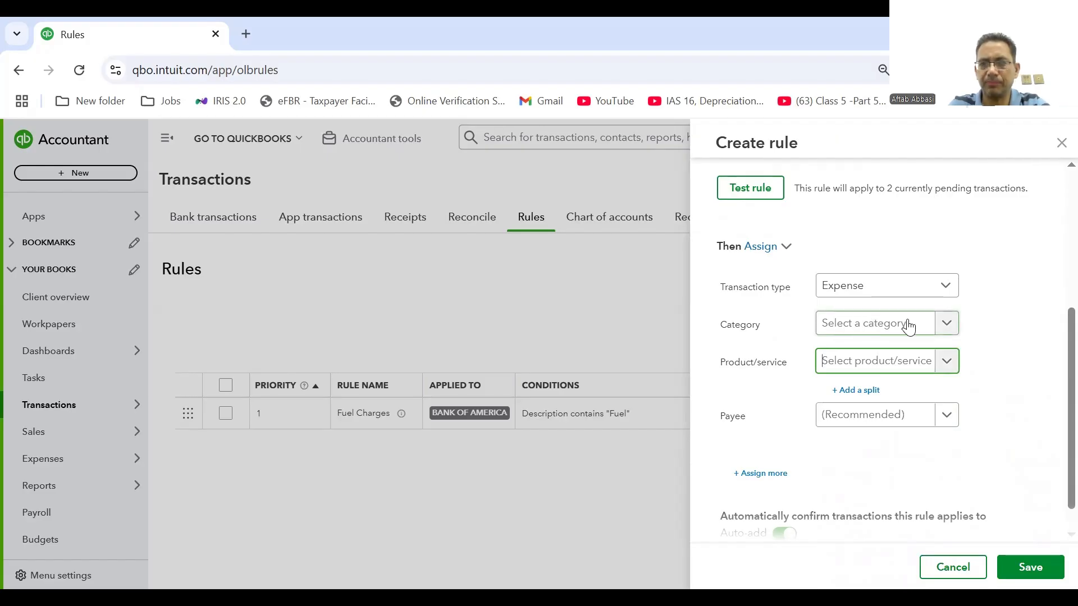
pyautogui.click(948, 325)
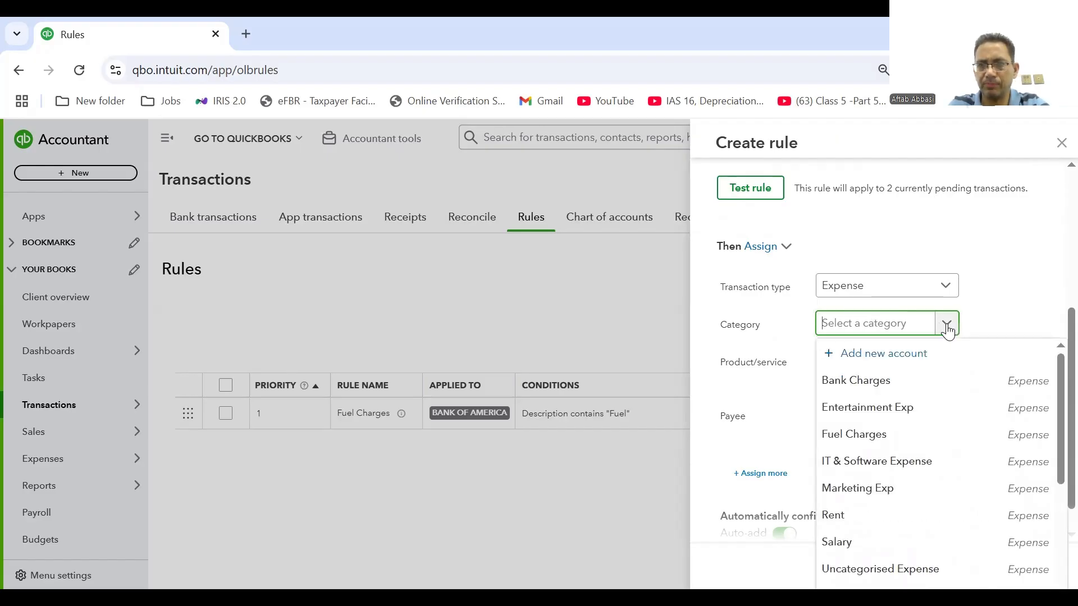
pyautogui.click(887, 360)
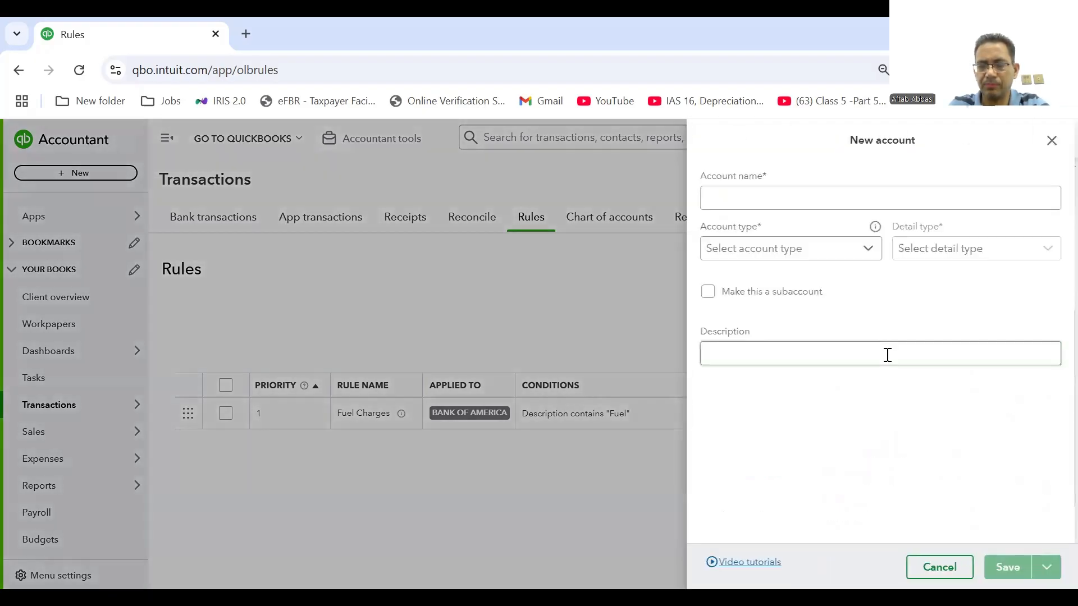
pyautogui.click(787, 191)
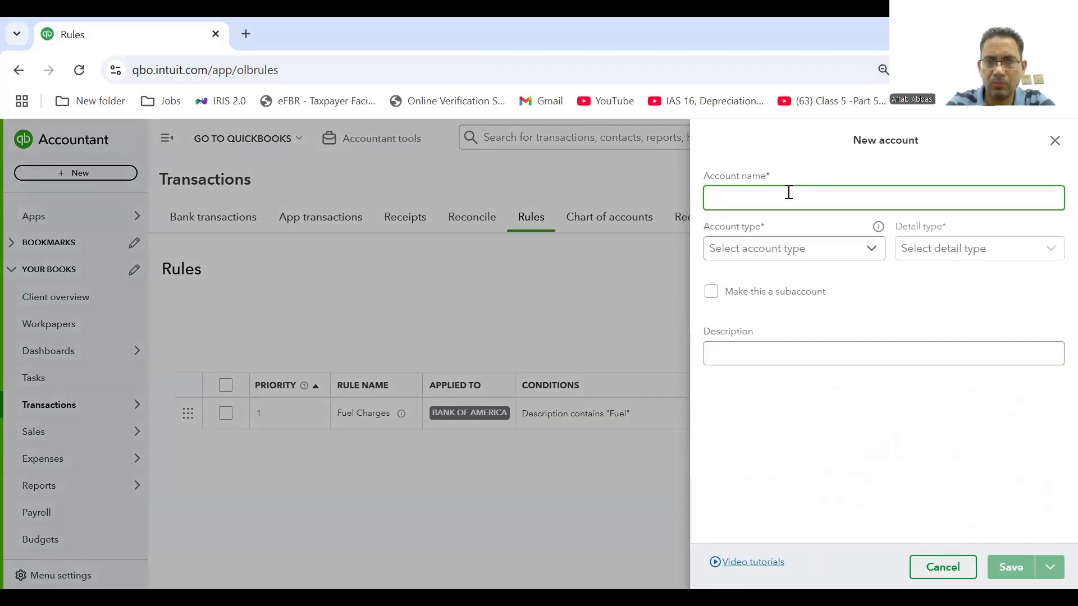
pyautogui.write('Office ')
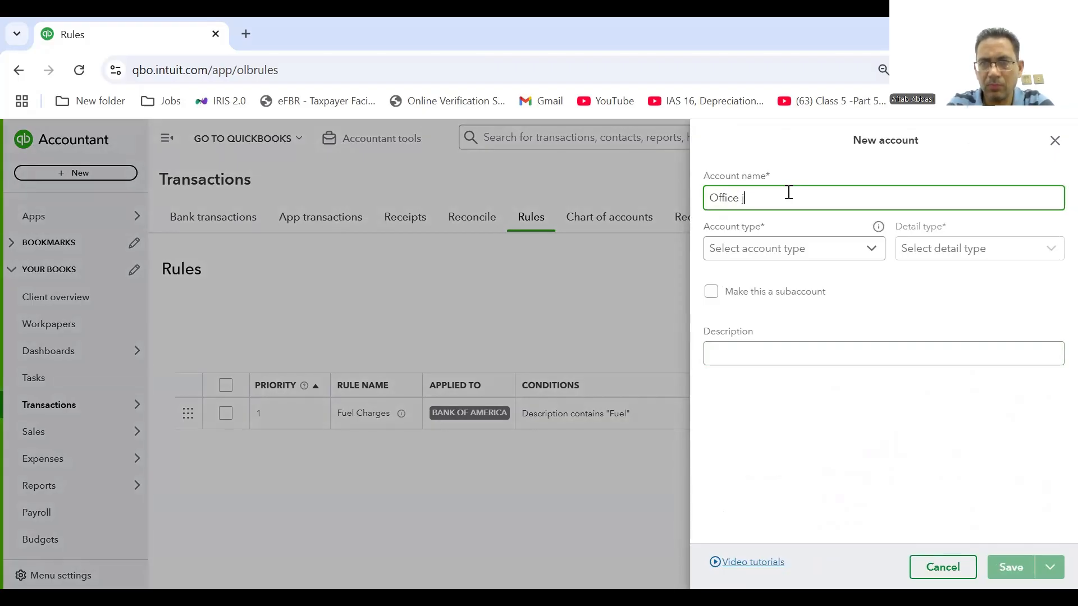
pyautogui.write('Supplies')
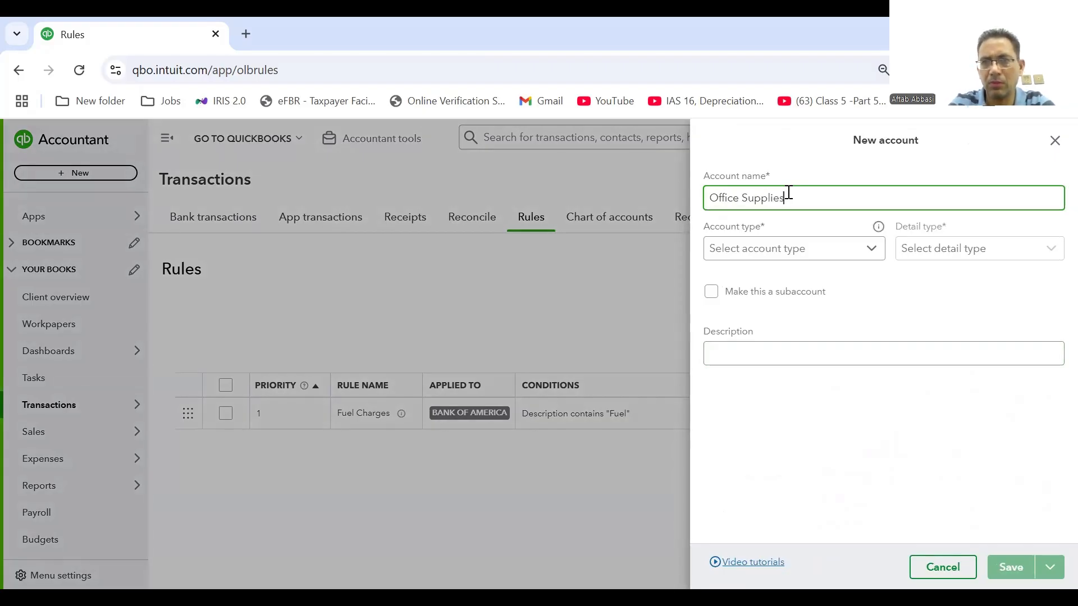
pyautogui.write(' Expense')
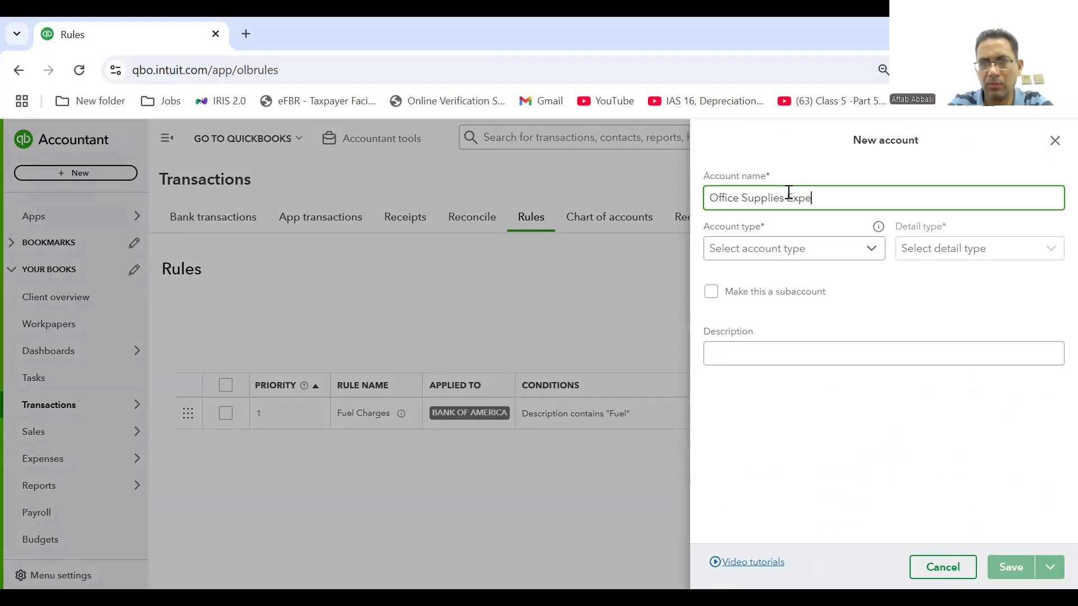
pyautogui.click(867, 252)
pyautogui.click(807, 275)
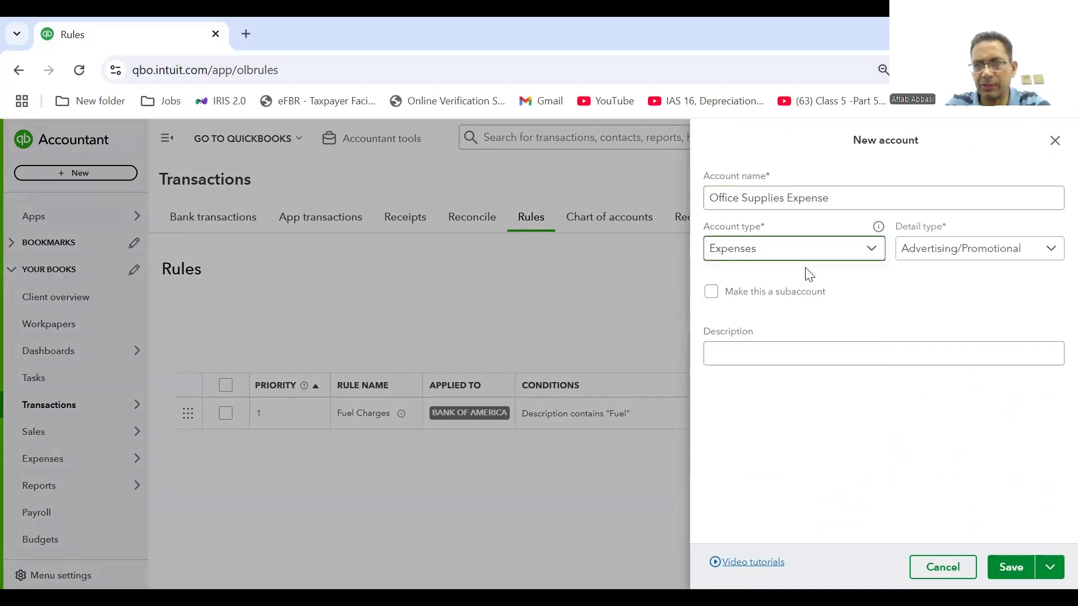
# Step: Set the new account's detail type to Office/General Administrative Expenses and save it as the Office Supplies rule's category
pyautogui.click(973, 263)
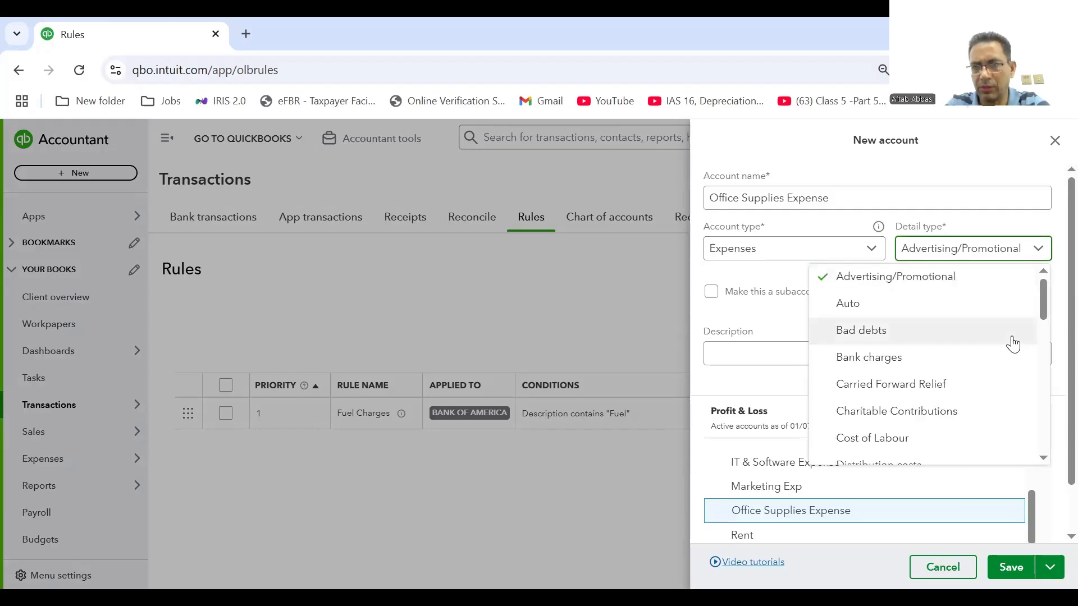
pyautogui.scroll(-1, 1048, 416)
pyautogui.scroll(-6, 1048, 416)
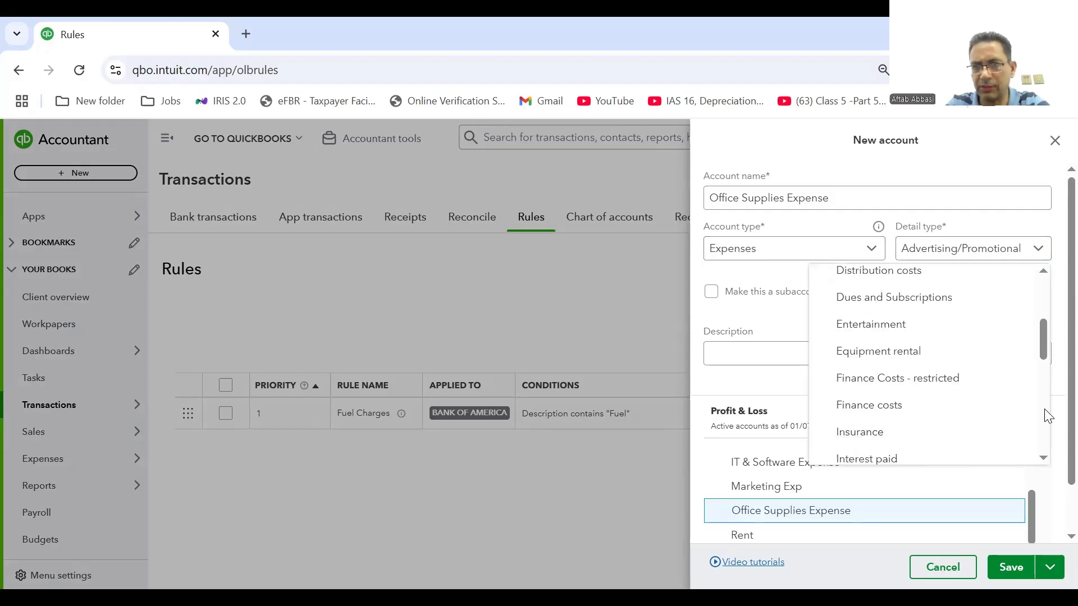
pyautogui.click(923, 388)
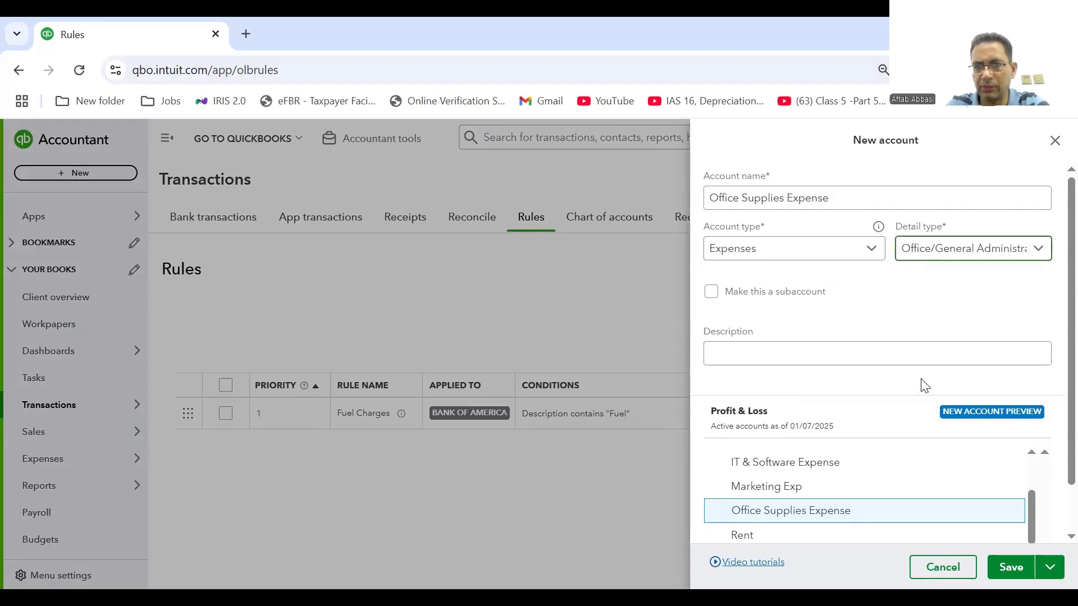
pyautogui.click(1010, 569)
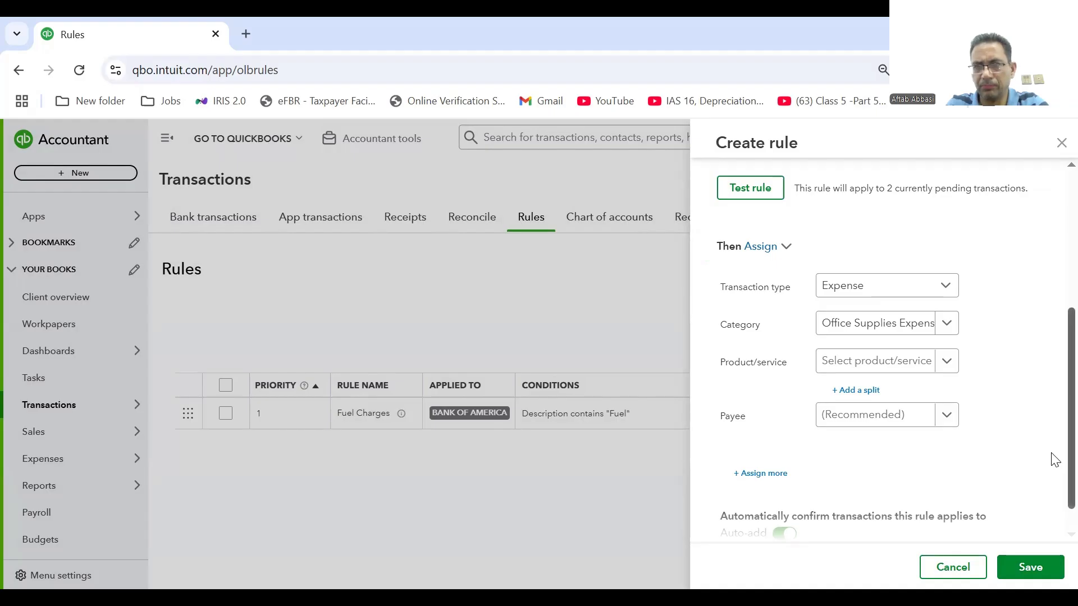
# Step: Turn off Auto-add for the Office Supplies rule, leave product/service and payee empty, and save the rule
pyautogui.scroll(-1, 1051, 523)
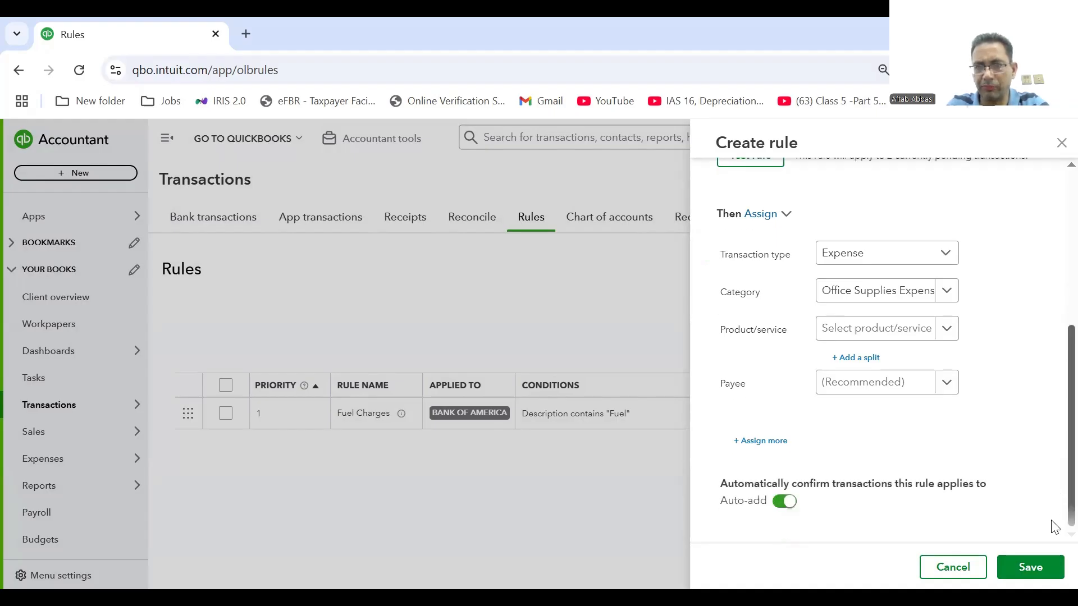
pyautogui.scroll(5, 1051, 426)
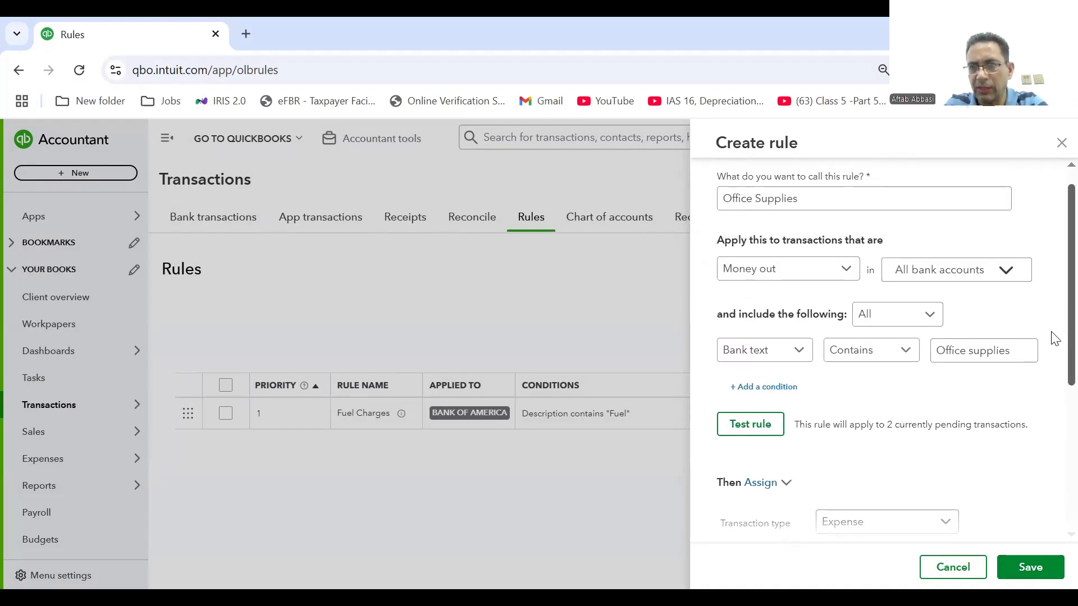
pyautogui.scroll(1, 1051, 311)
pyautogui.scroll(-5, 1053, 469)
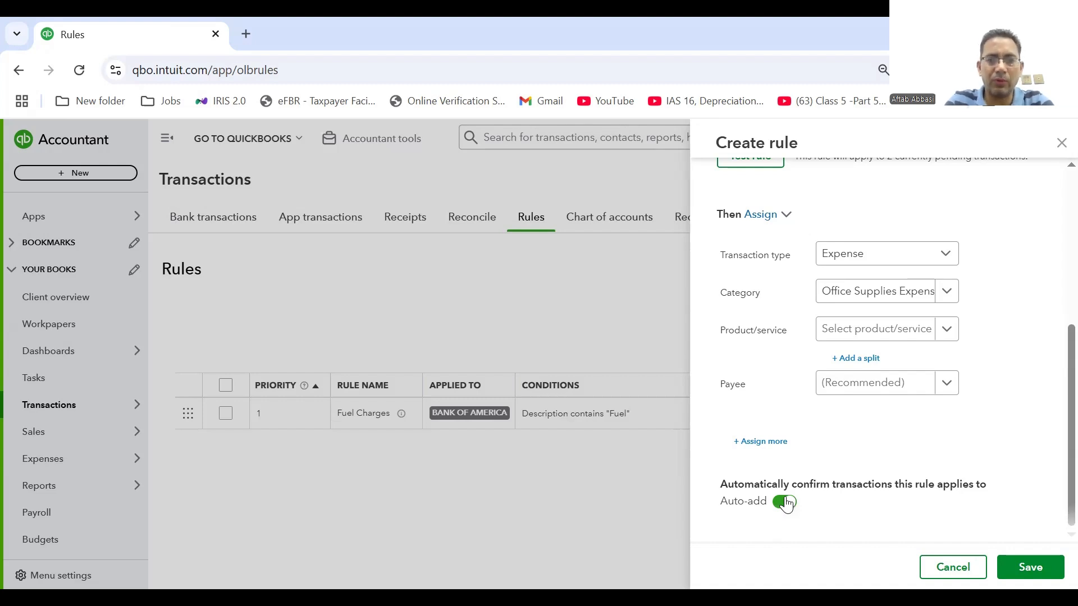
pyautogui.click(785, 502)
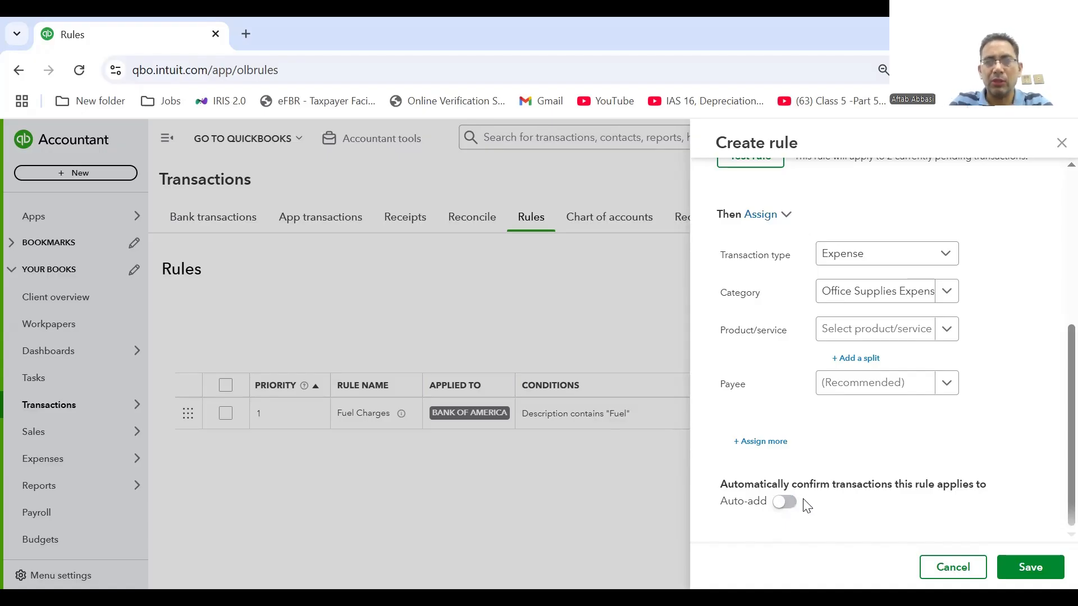
pyautogui.click(789, 507)
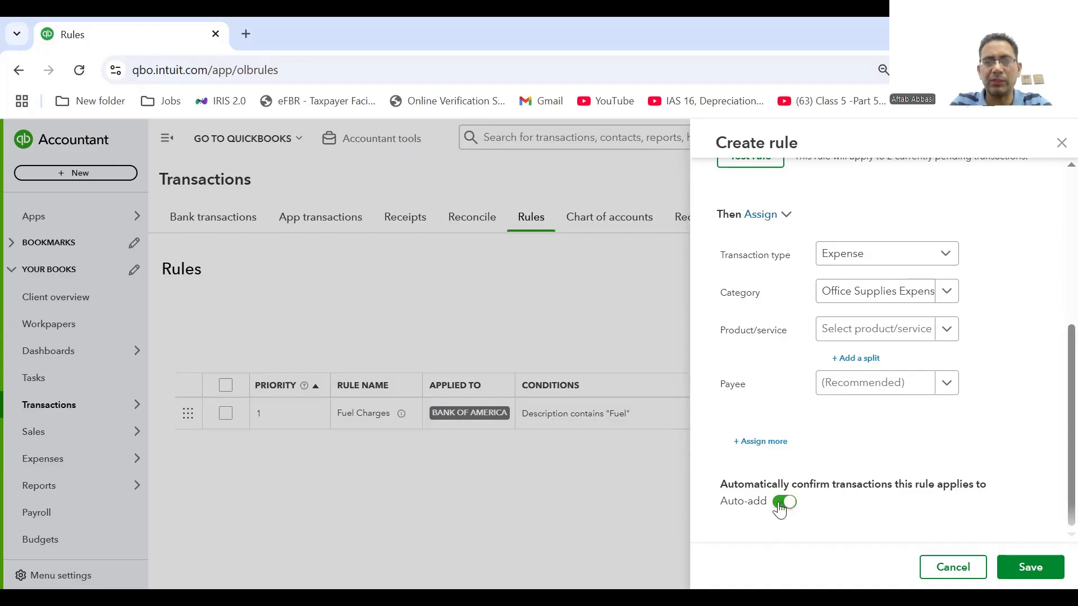
pyautogui.click(779, 508)
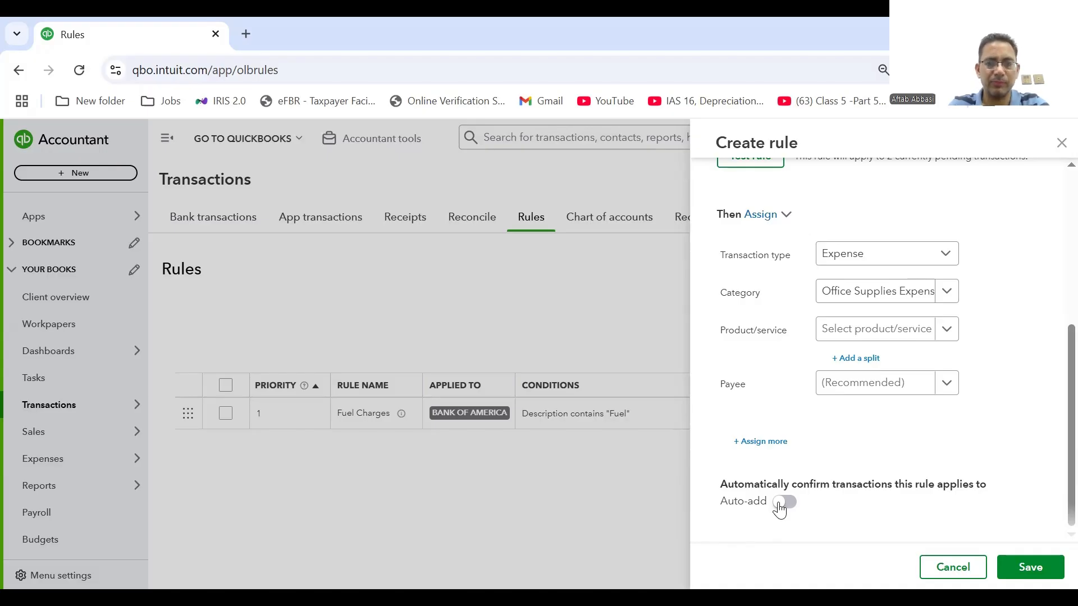
pyautogui.click(1014, 577)
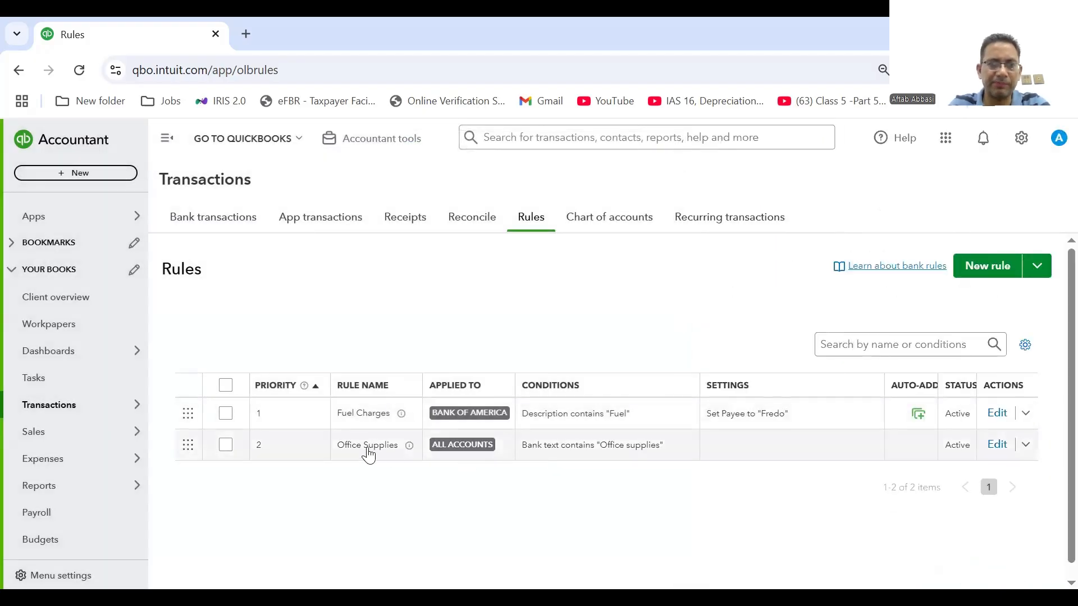
# Step: Review the Bank of America transactions awaiting review to check how the Office Supplies rule was applied
pyautogui.click(231, 224)
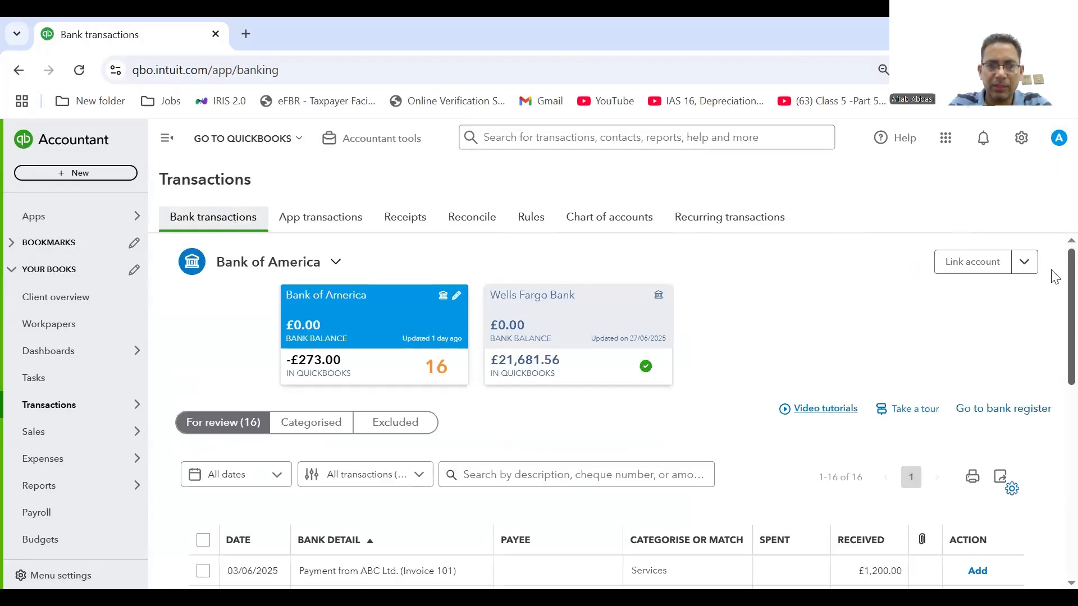
pyautogui.scroll(-4, 1054, 314)
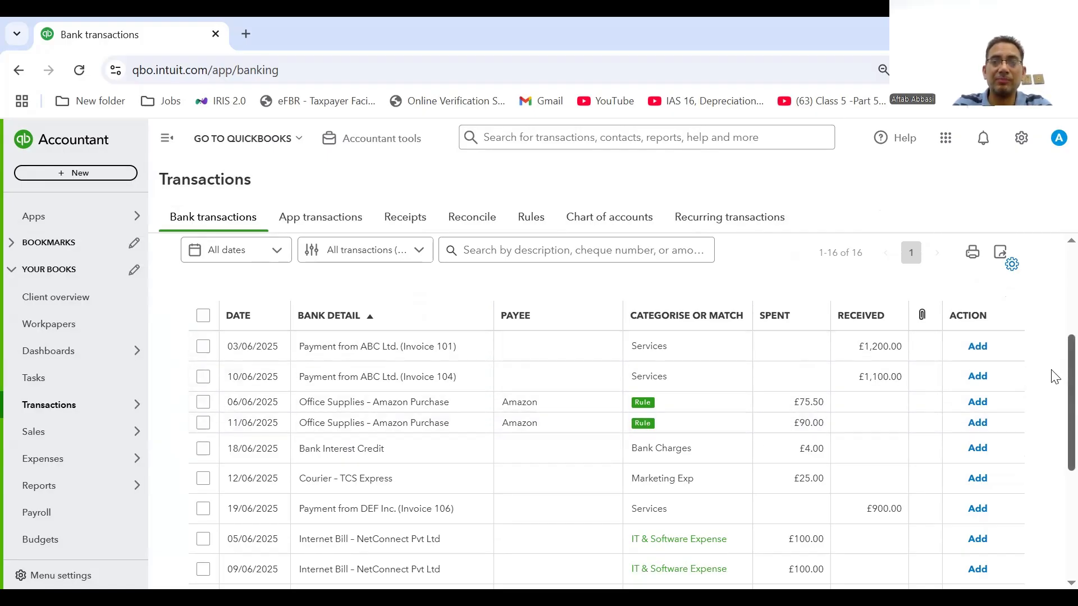
pyautogui.scroll(2, 1052, 359)
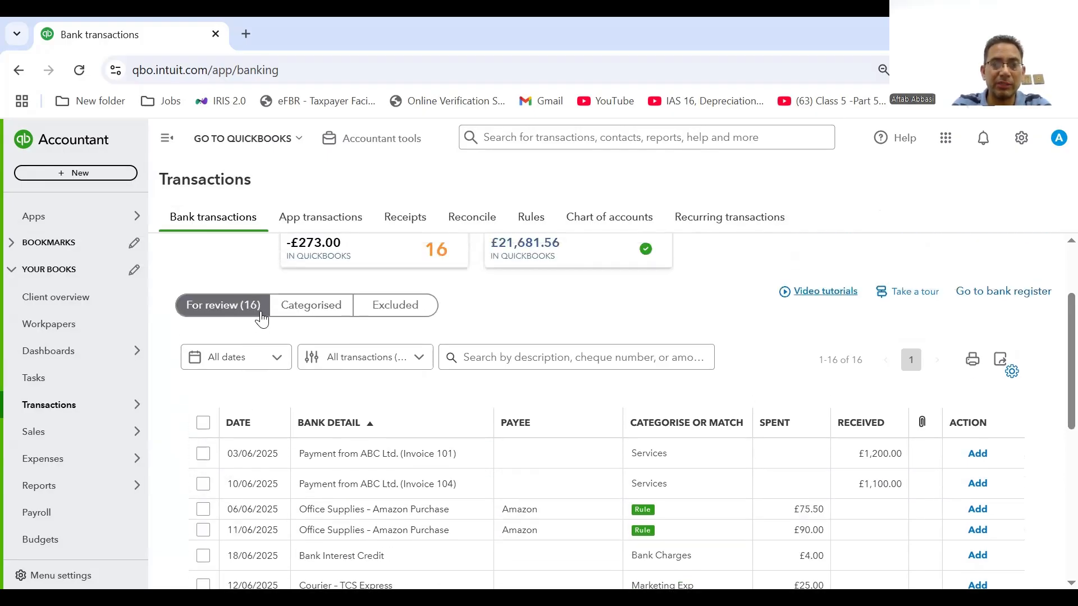
# Step: Accept the two Office Supplies – Amazon Purchase transactions dated 06/06/2025 and 11/06/2025, and check them among the categorised transactions
pyautogui.click(204, 510)
pyautogui.click(203, 530)
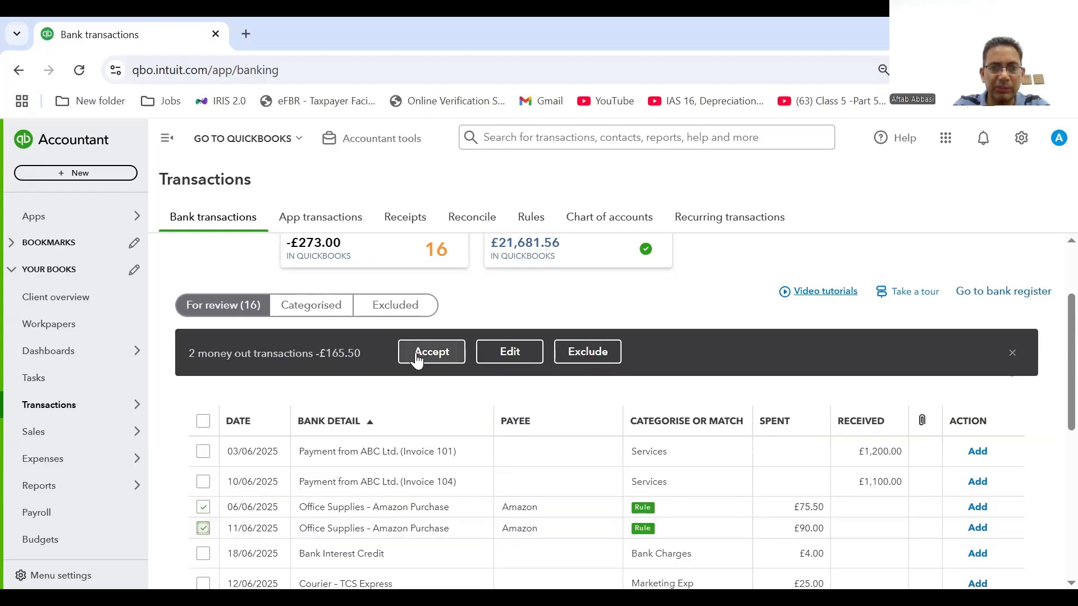
pyautogui.click(417, 357)
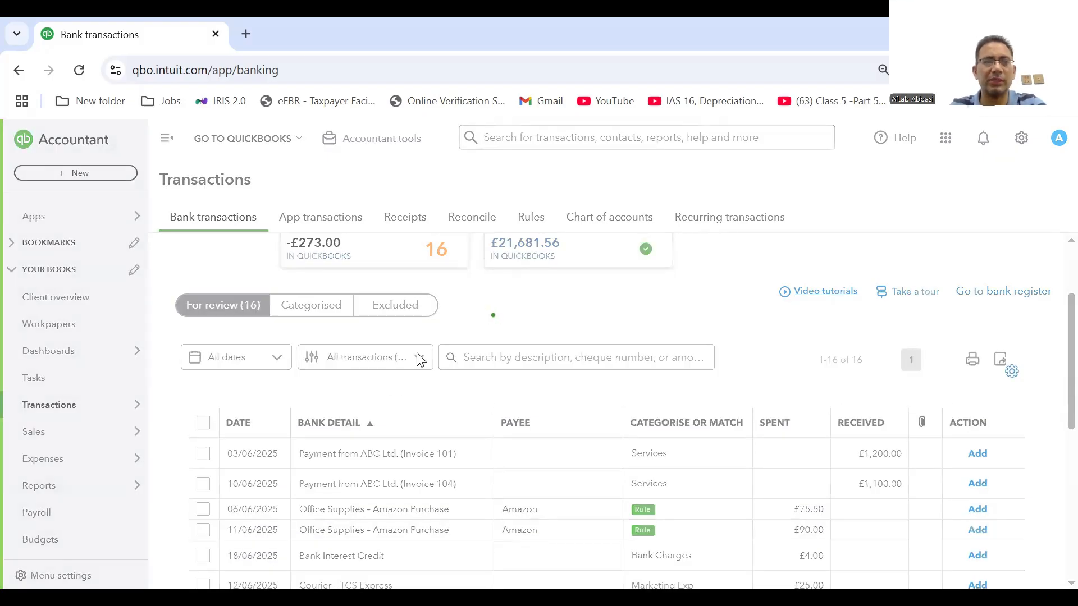
pyautogui.click(325, 310)
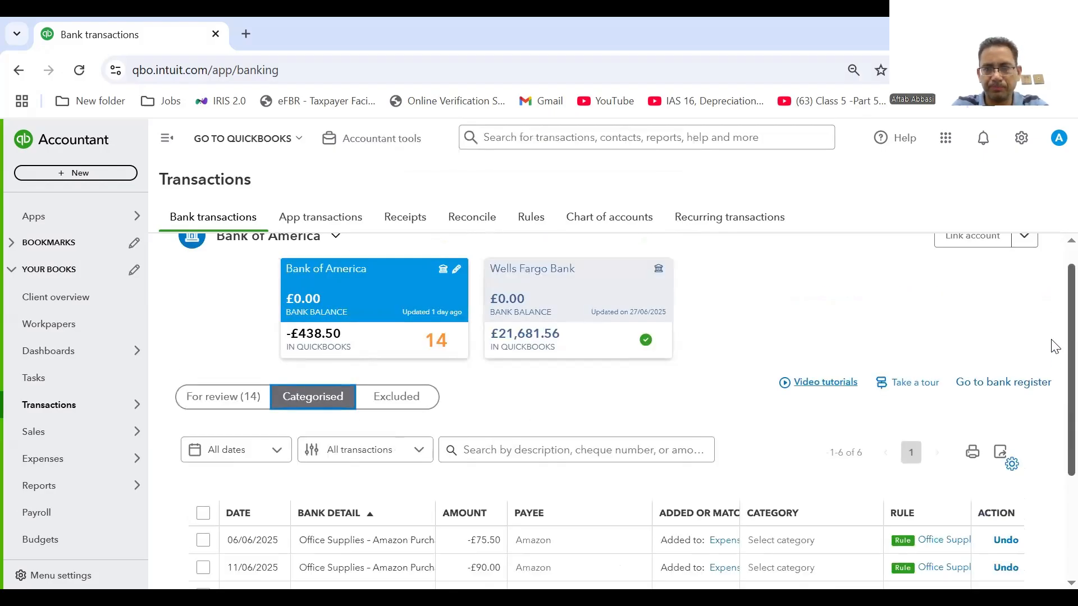
pyautogui.scroll(-3, 1052, 402)
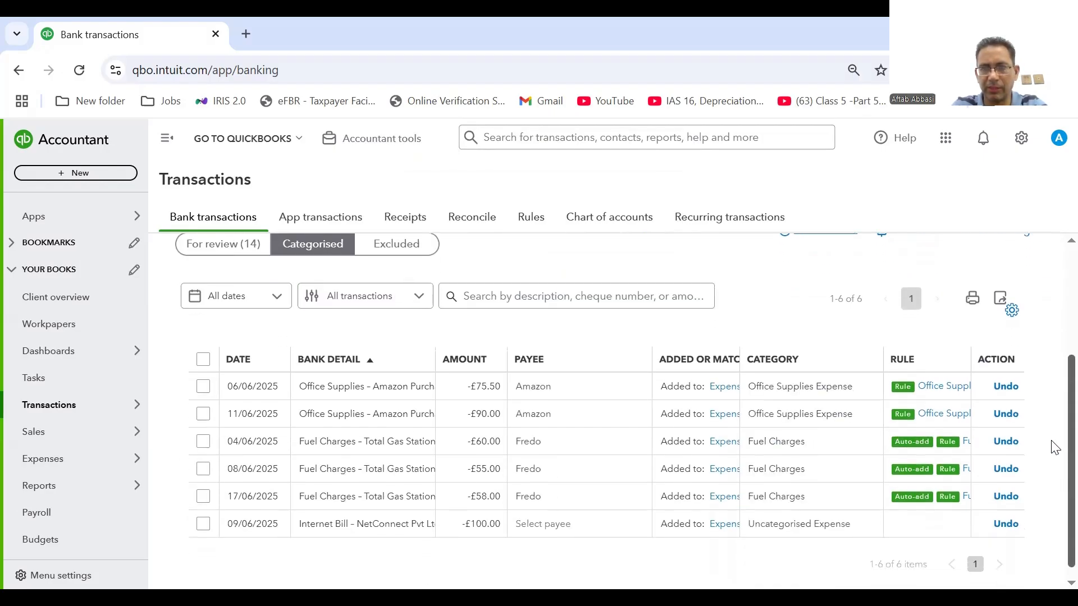
pyautogui.scroll(3, 1053, 393)
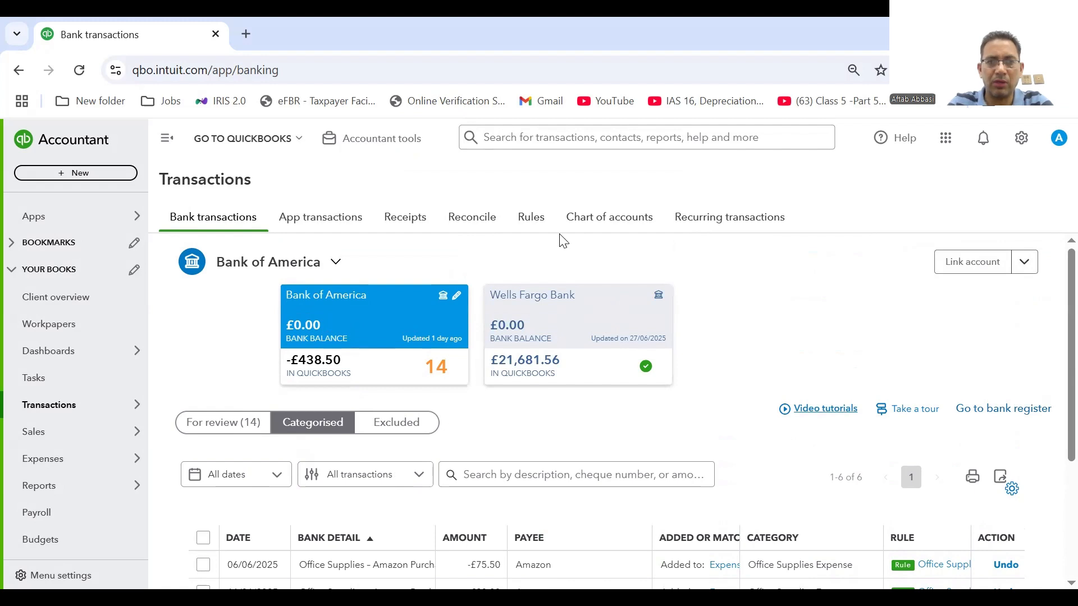
pyautogui.scroll(-3, 1055, 354)
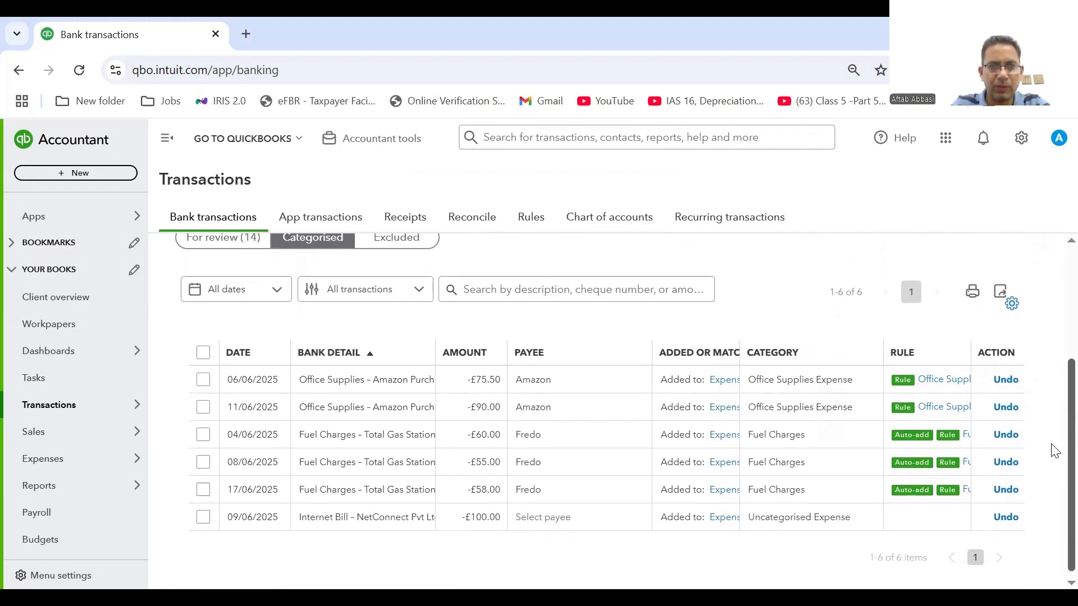
pyautogui.scroll(1, 1052, 438)
# Step: Open the Payment from ABC Ltd. (Invoice 101) transaction awaiting review and examine its memo for wording a rule can match
pyautogui.click(243, 310)
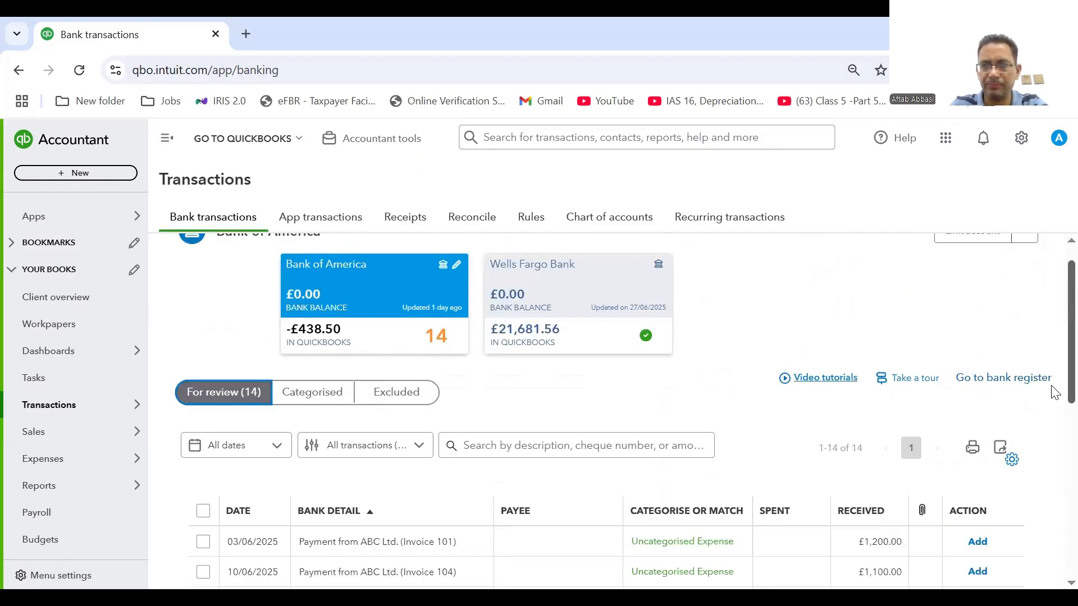
pyautogui.scroll(-3, 1053, 382)
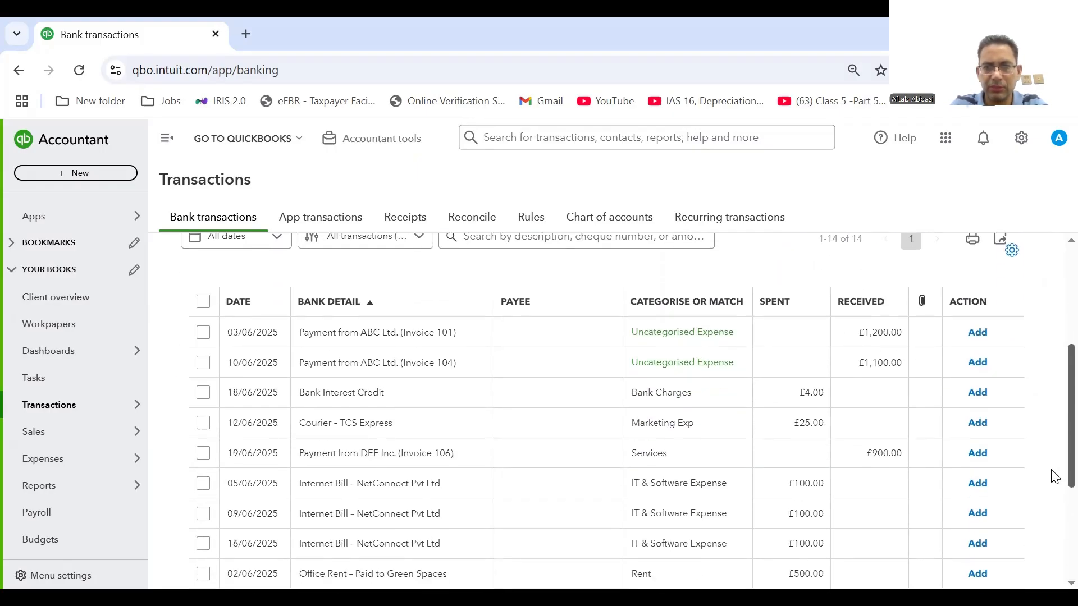
pyautogui.scroll(1, 1054, 469)
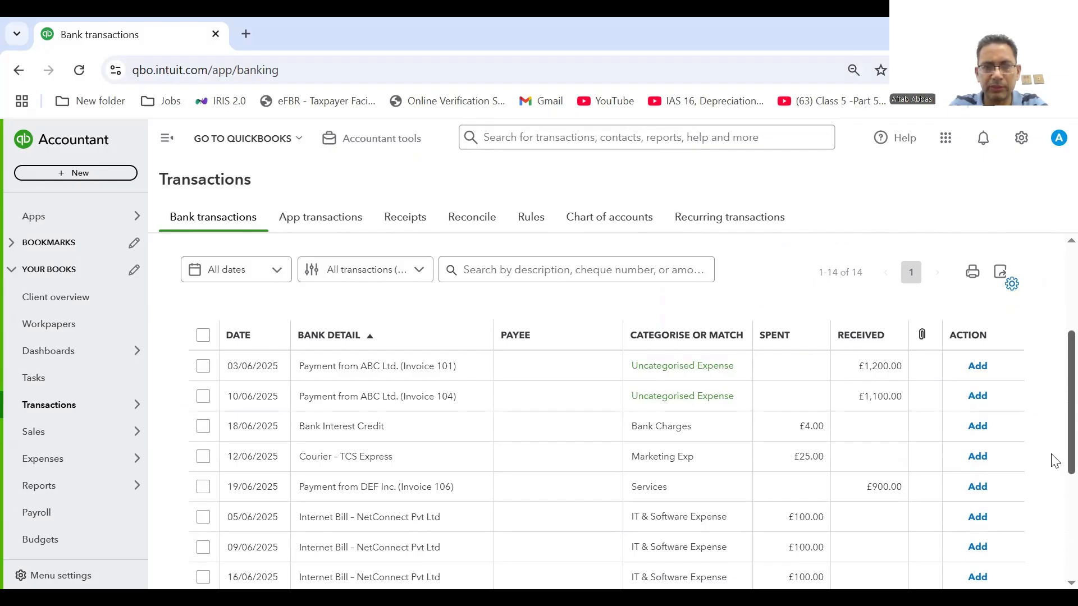
pyautogui.doubleClick(394, 374)
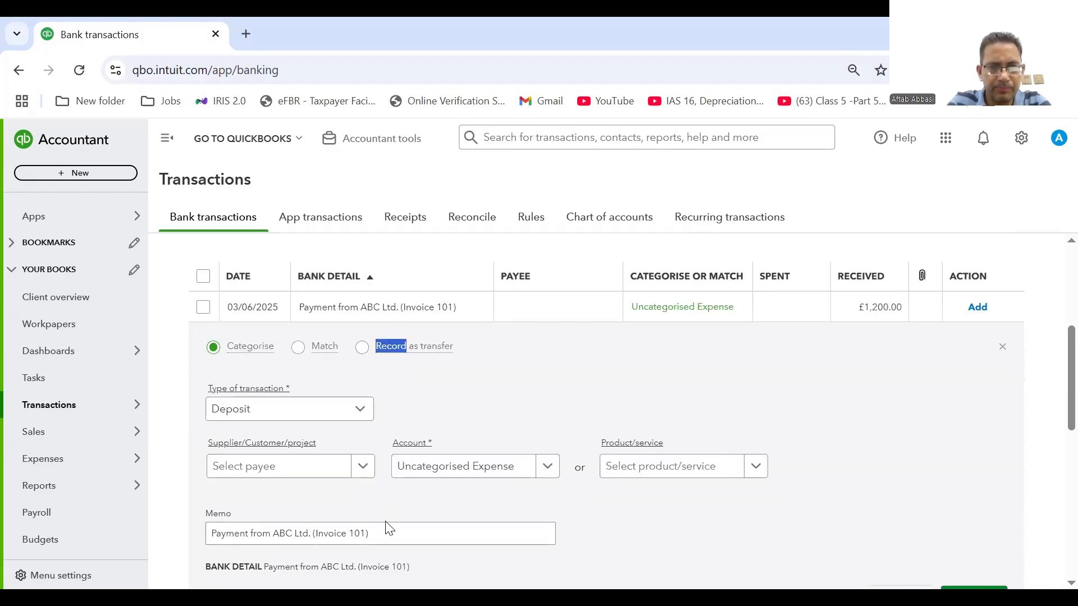
pyautogui.click(292, 533)
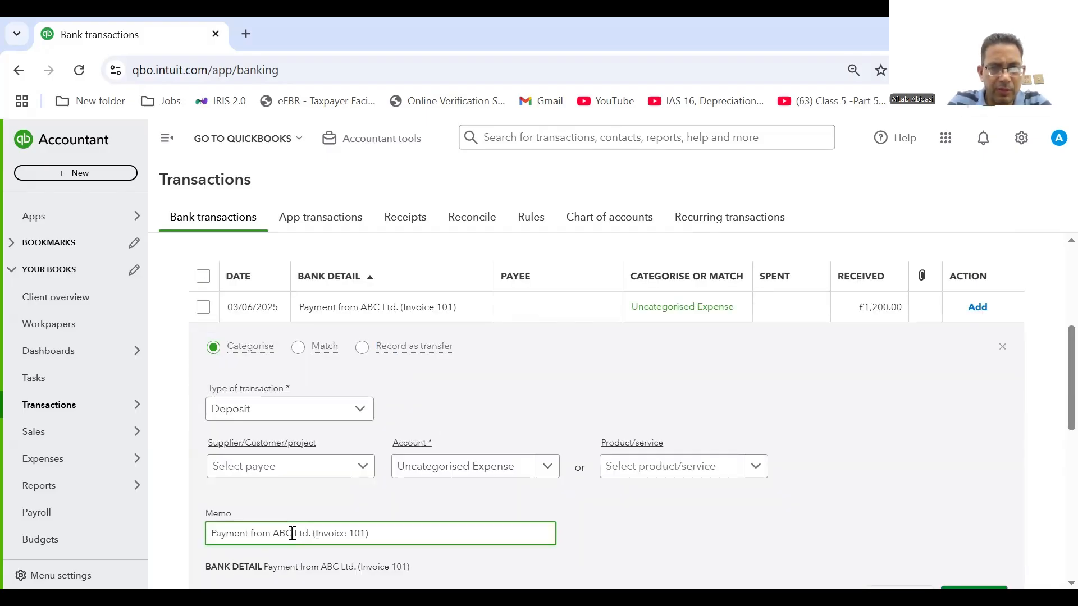
pyautogui.moveTo(292, 534); pyautogui.dragTo(275, 535)
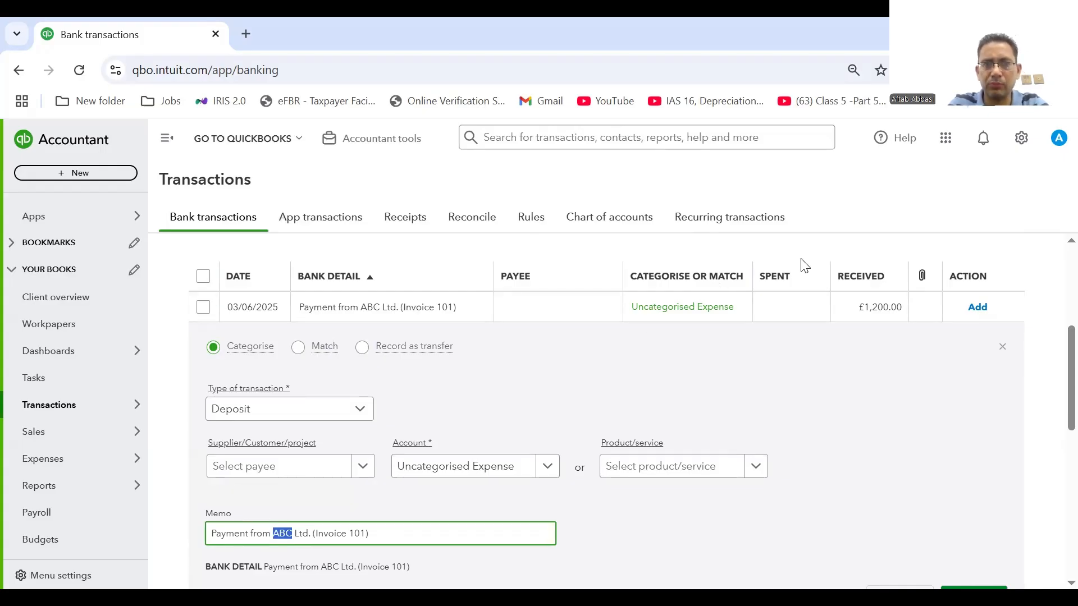
# Step: Start a new bank rule named "ABC" that applies to Money in transactions in all bank accounts
pyautogui.click(529, 225)
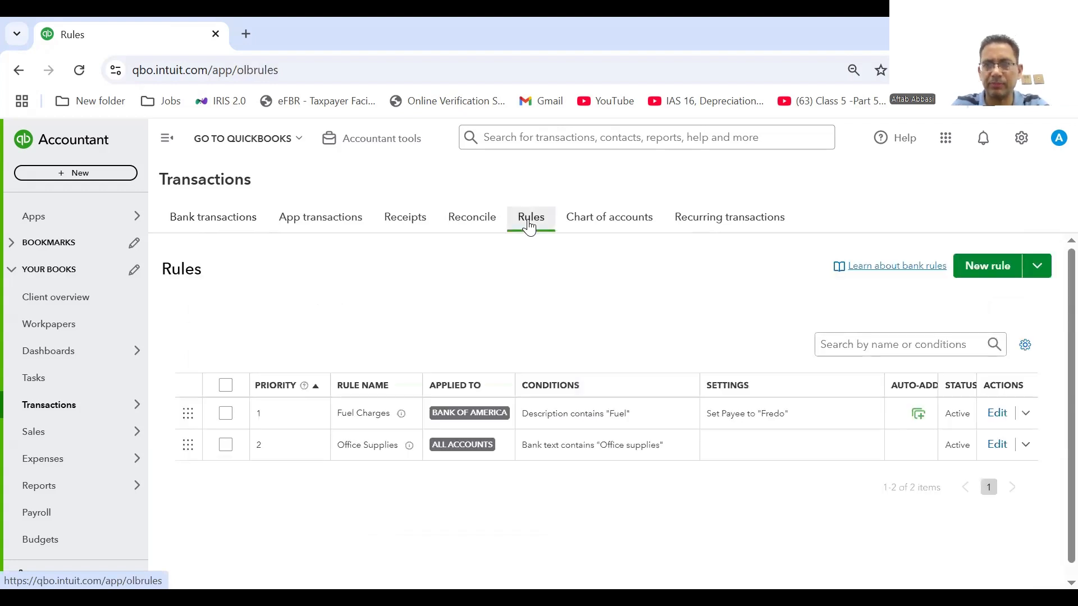
pyautogui.click(1002, 272)
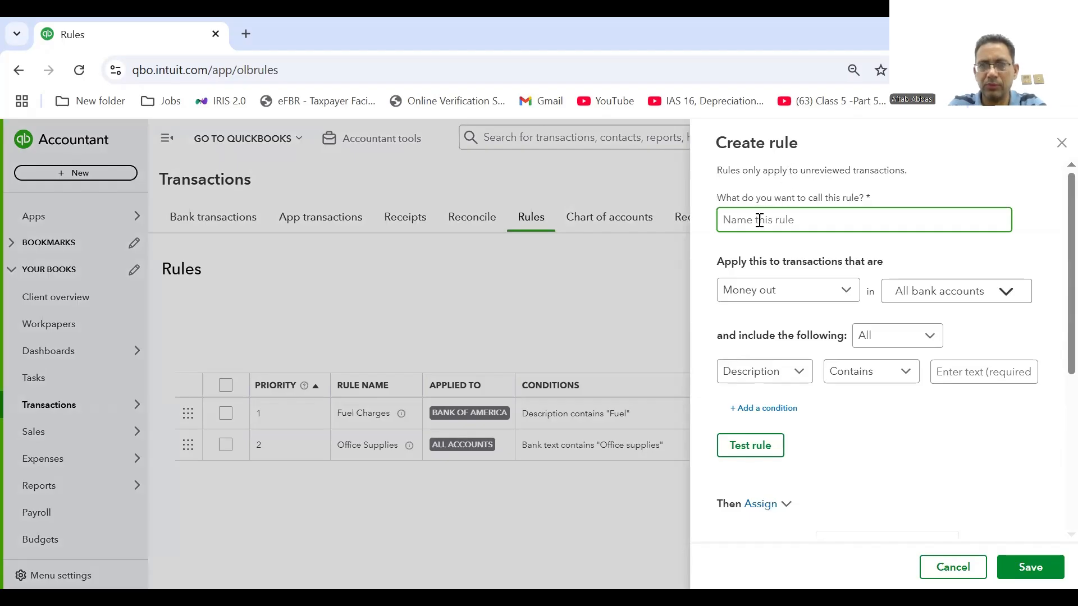
pyautogui.write('ABC')
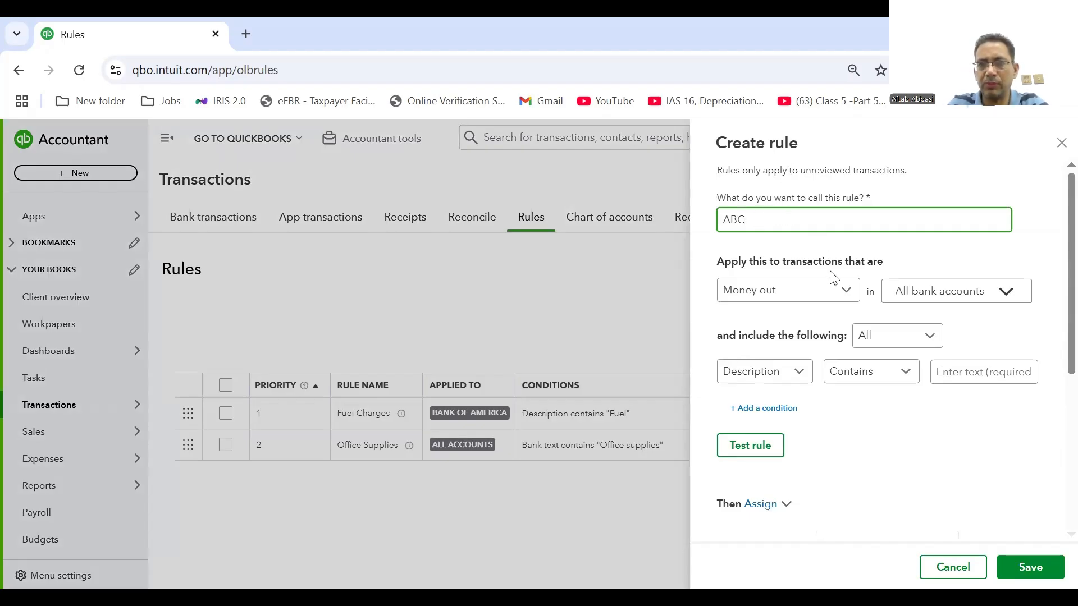
pyautogui.click(851, 298)
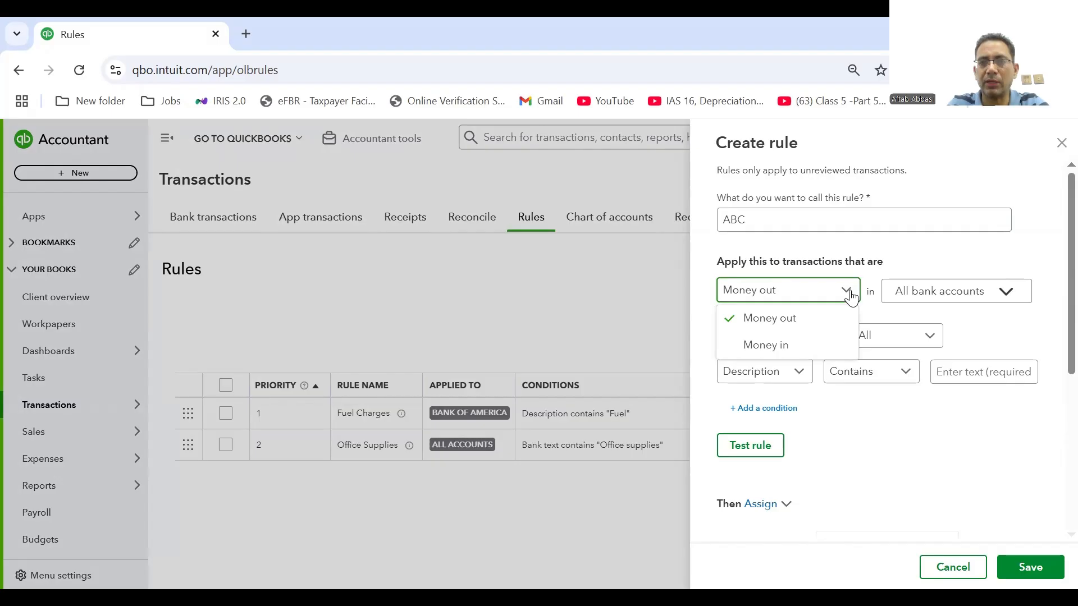
pyautogui.click(775, 346)
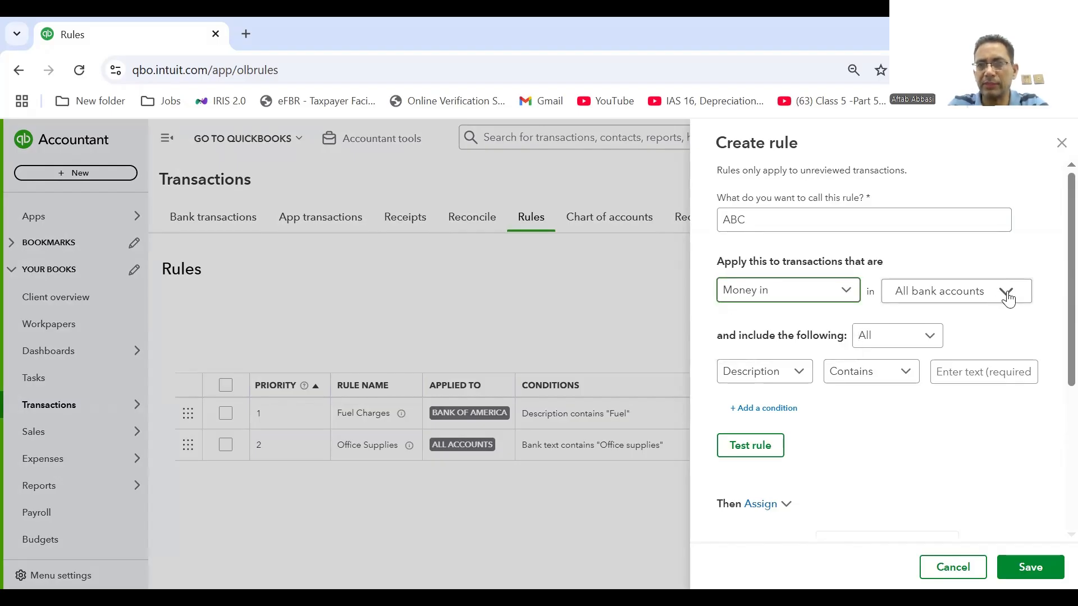
pyautogui.click(1008, 297)
pyautogui.click(1007, 296)
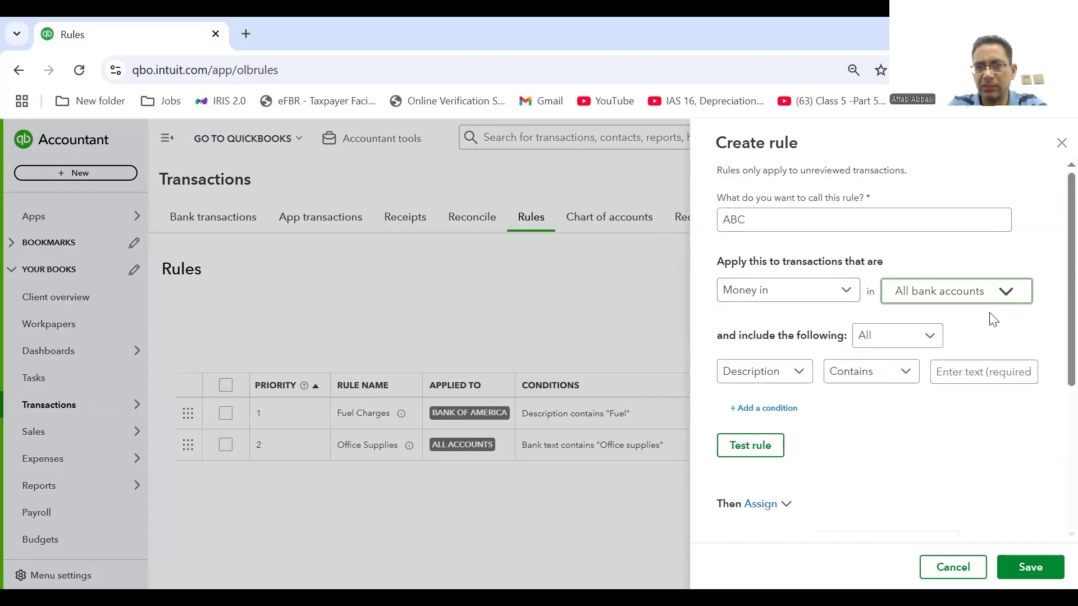
# Step: Set the rule's condition to Description contains "ABC" and test it against the pending transactions
pyautogui.click(956, 372)
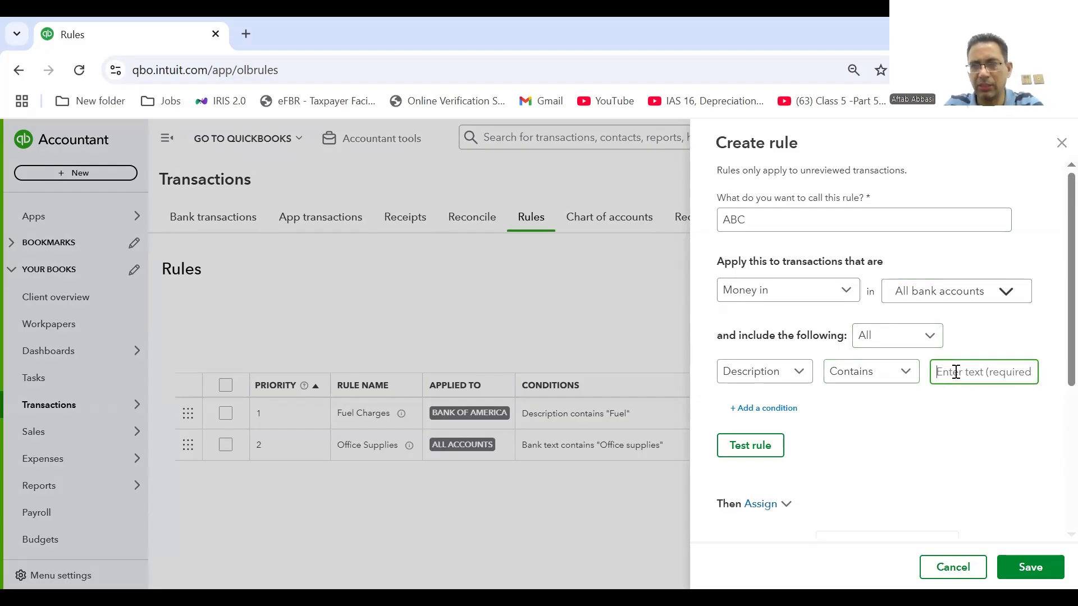
pyautogui.write('ABC')
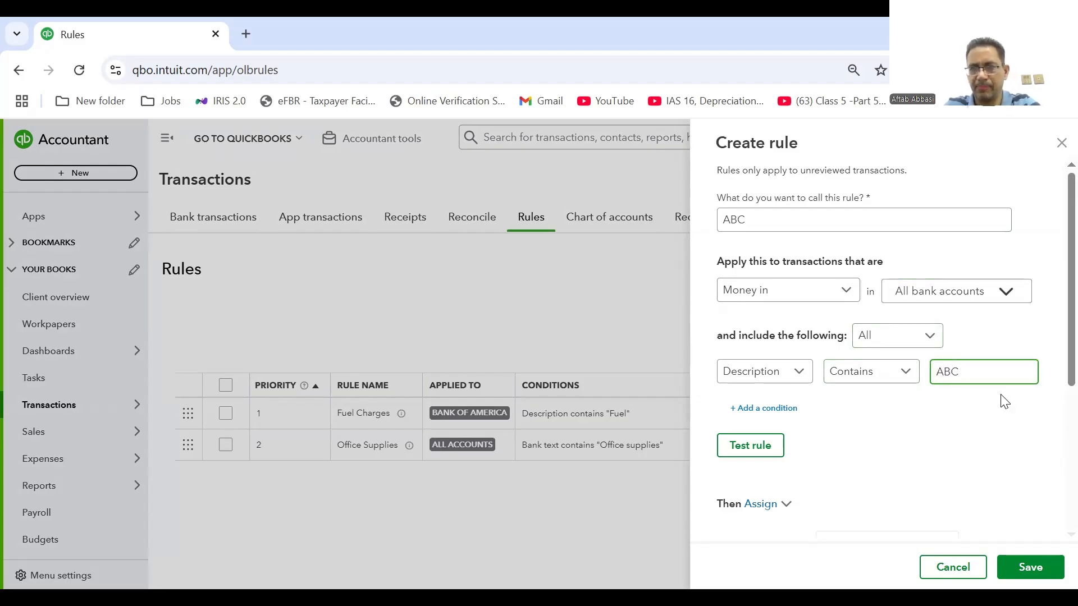
pyautogui.click(762, 449)
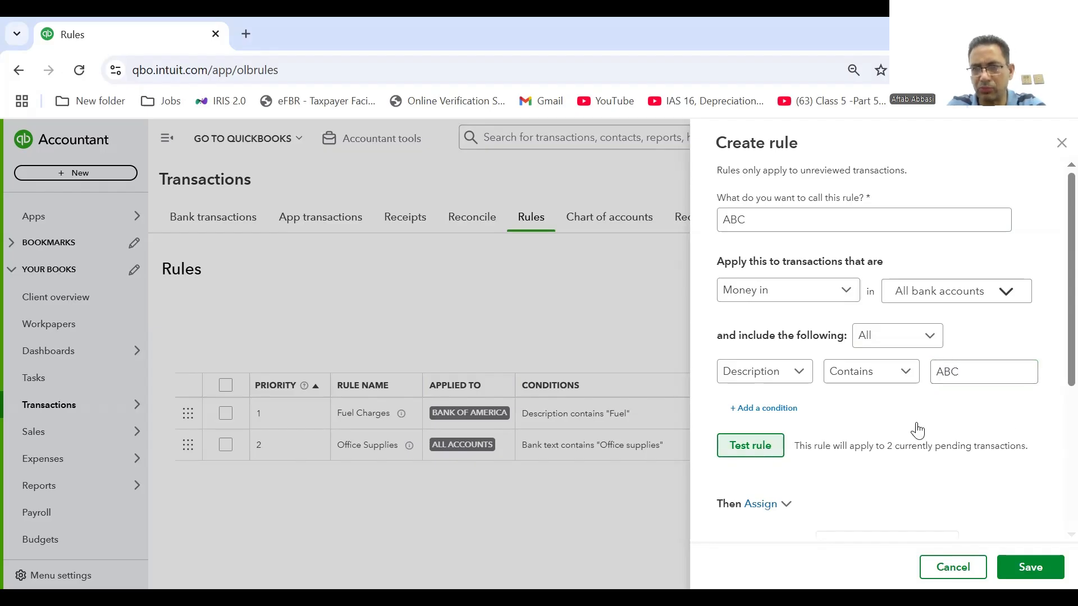
# Step: Keep the ABC rule's transaction type as Deposit, assign the Services category, leave Auto-add off, and save the rule
pyautogui.scroll(-5, 1053, 486)
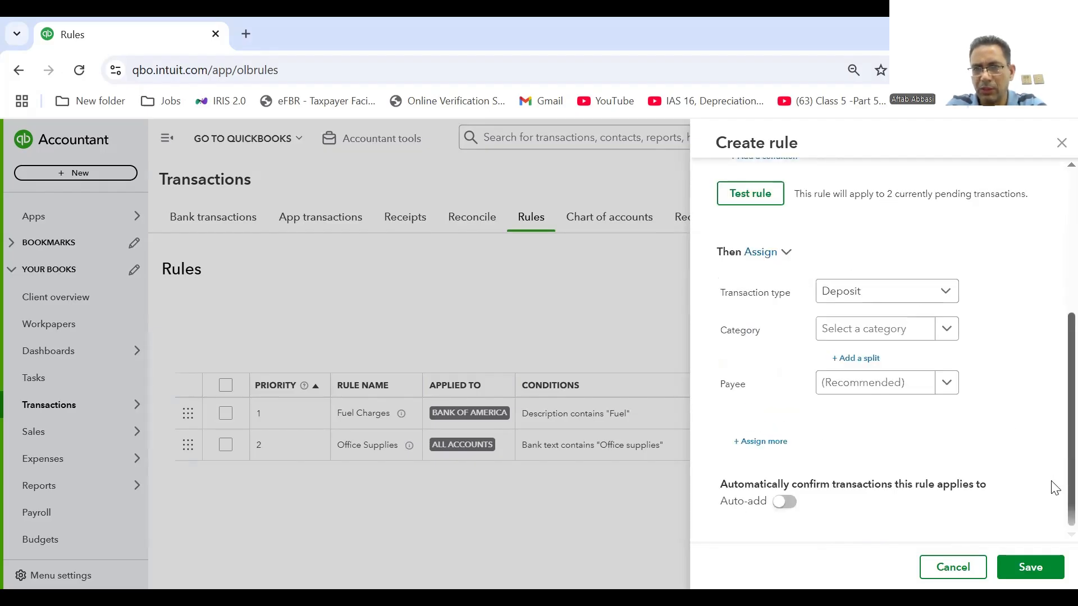
pyautogui.click(950, 302)
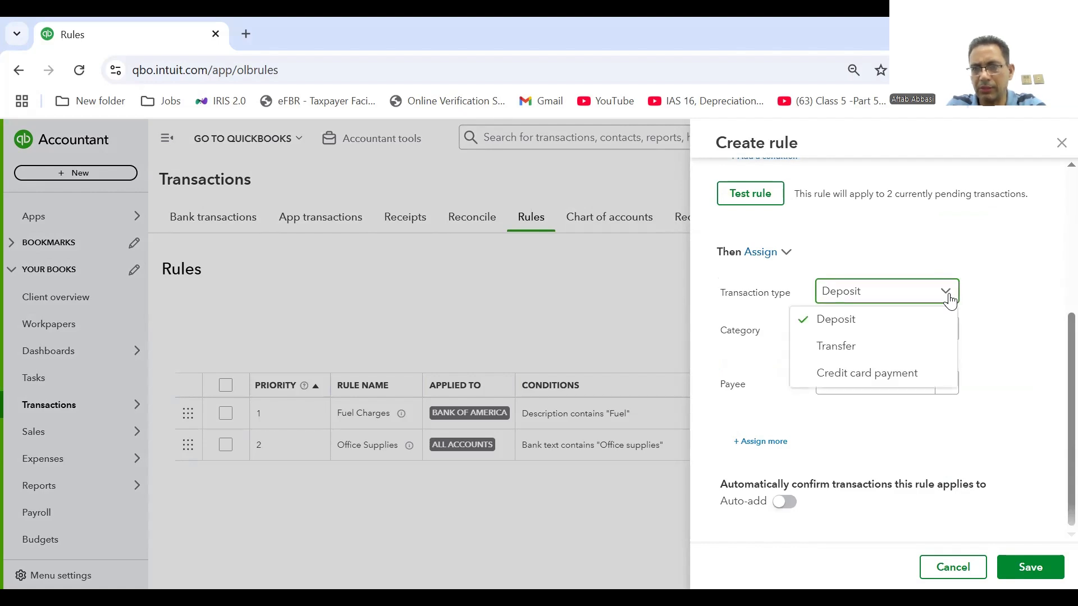
pyautogui.click(950, 301)
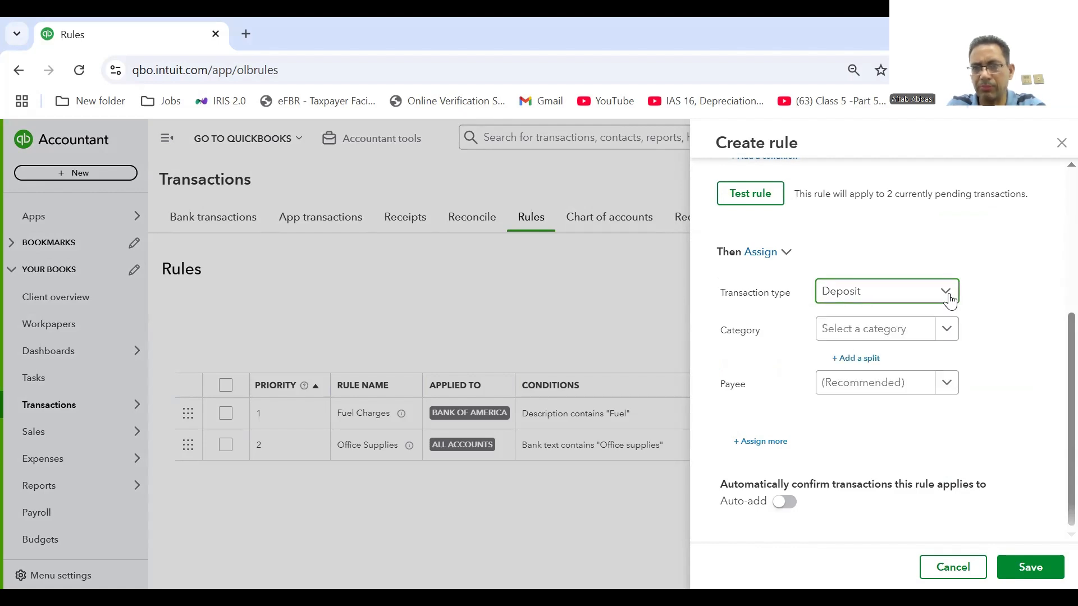
pyautogui.click(948, 337)
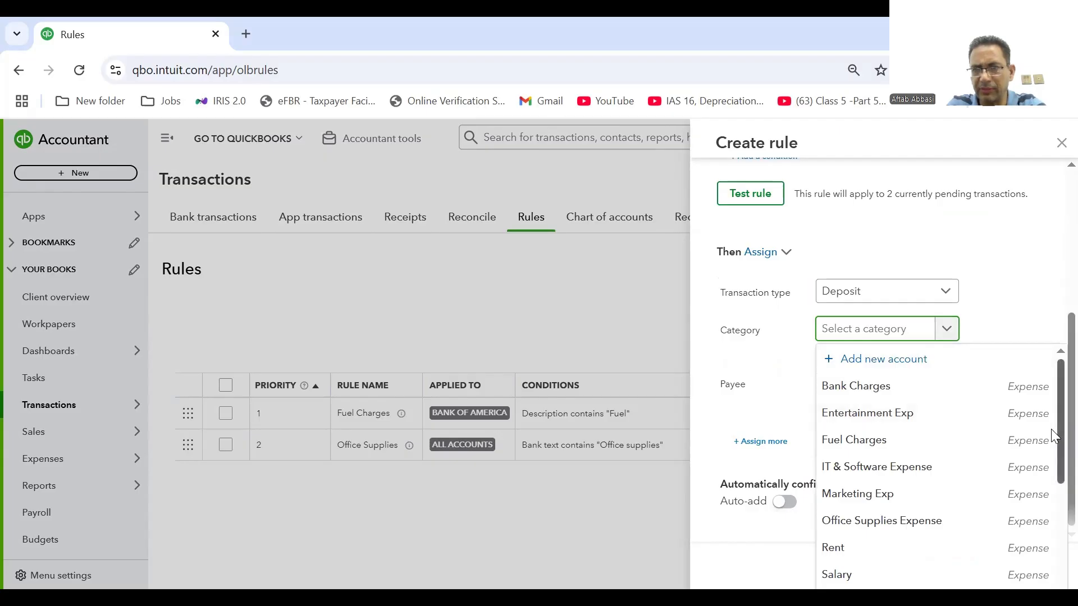
pyautogui.moveTo(1054, 432); pyautogui.dragTo(1054, 572)
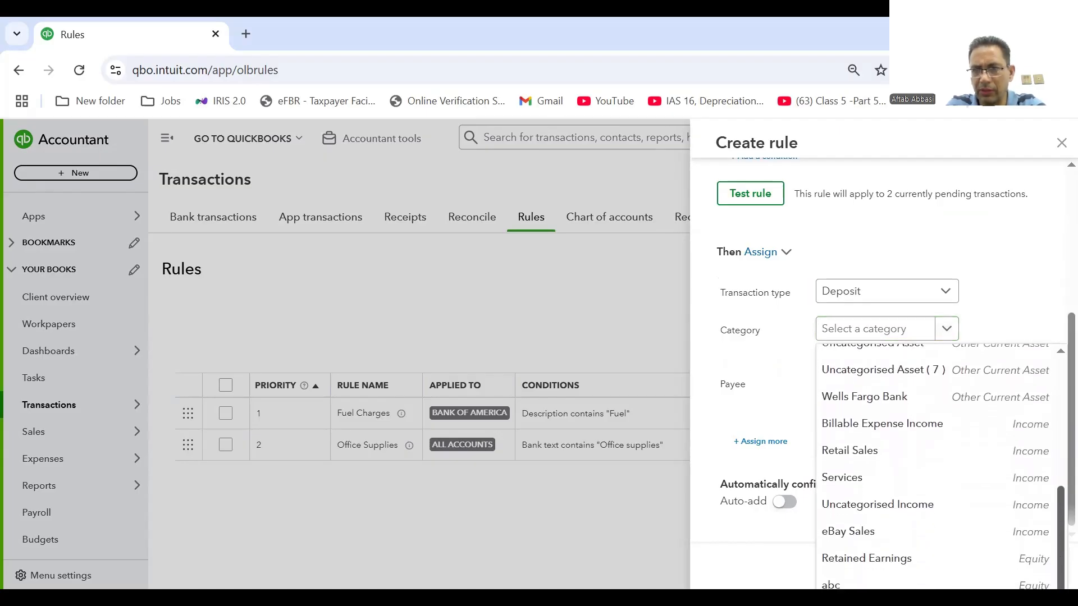
pyautogui.click(947, 482)
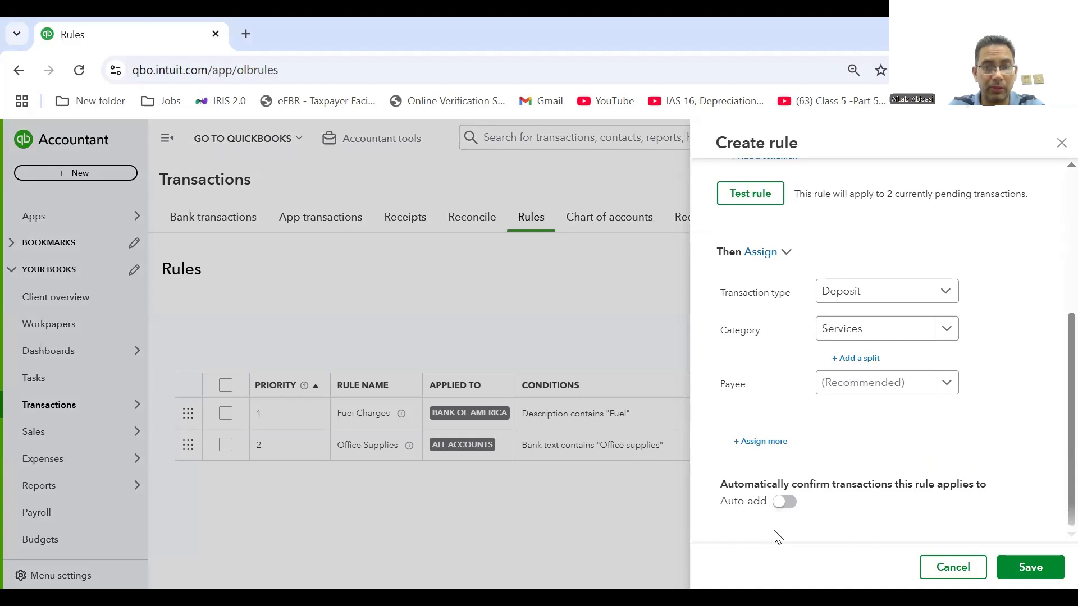
pyautogui.click(1035, 569)
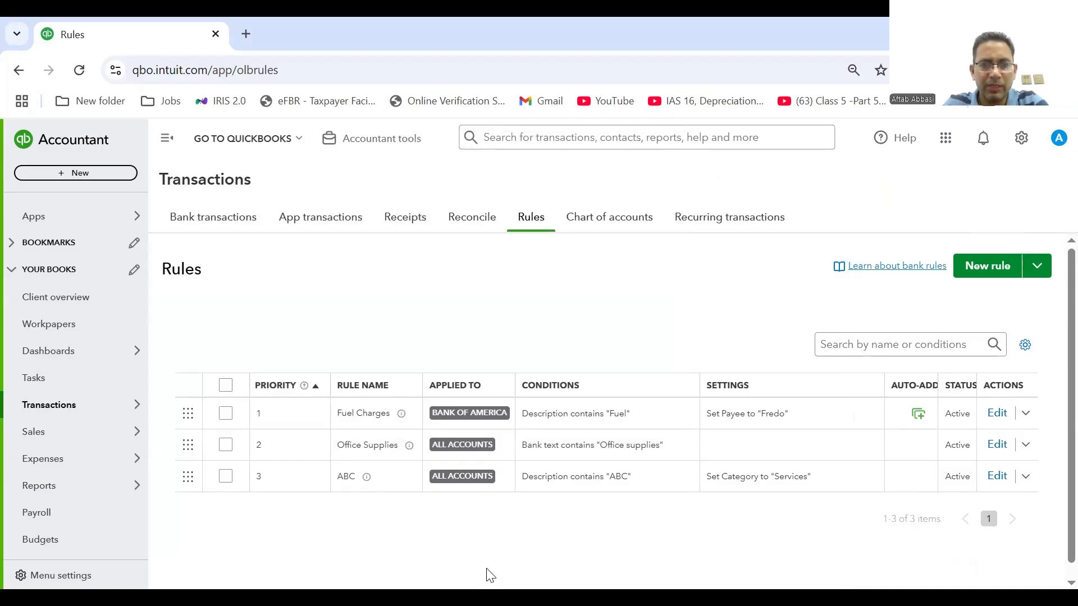
# Step: Accept the two ABC Ltd. payments for Invoice 101 and Invoice 104 from the bank transactions awaiting review, and show the categorised transactions
pyautogui.click(212, 216)
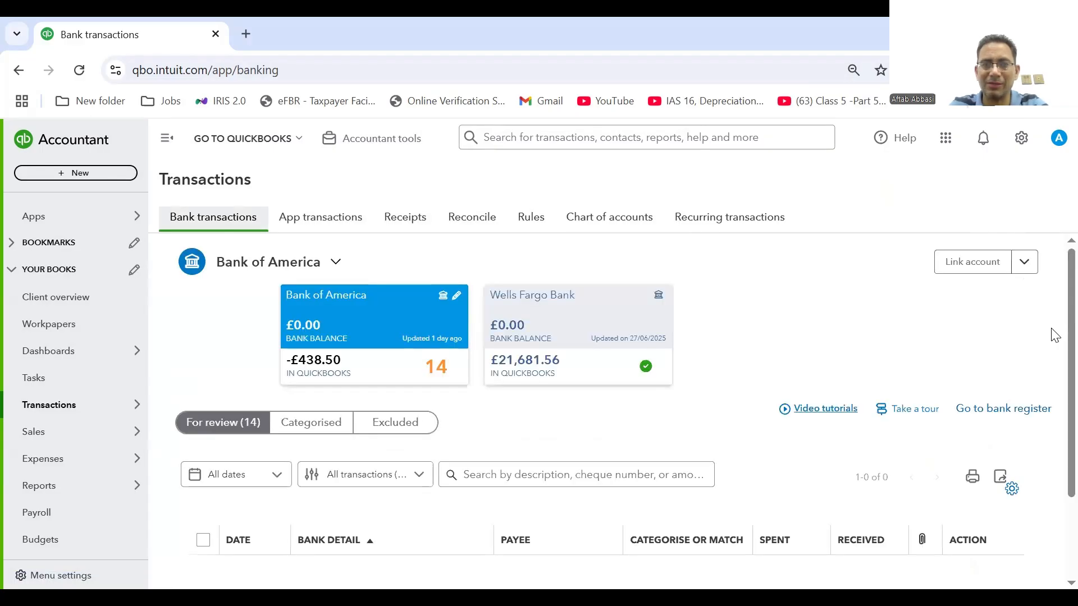
pyautogui.scroll(-6, 1053, 449)
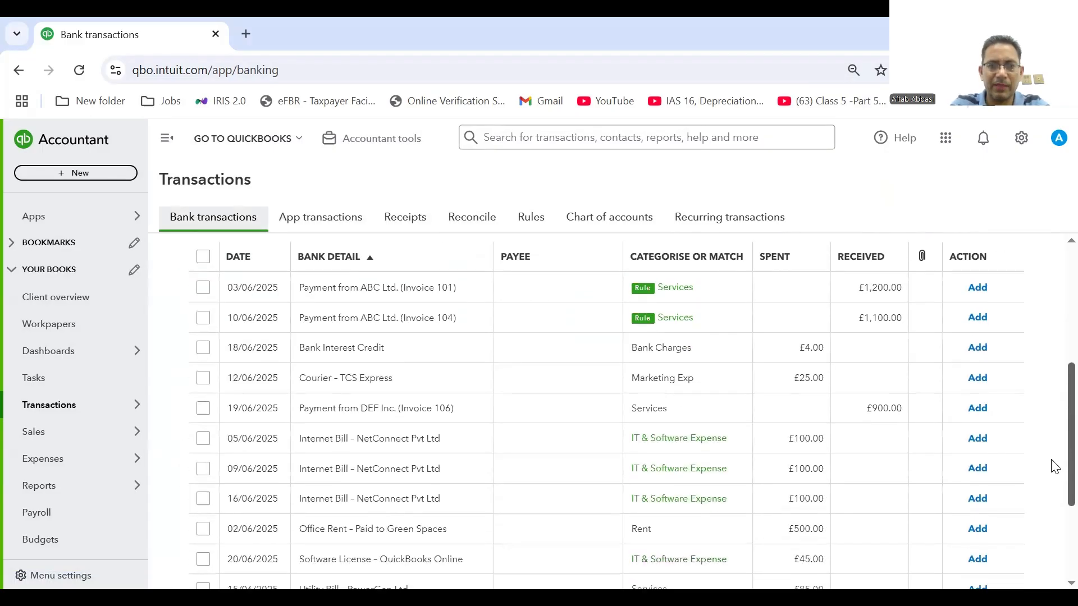
pyautogui.scroll(3, 1053, 444)
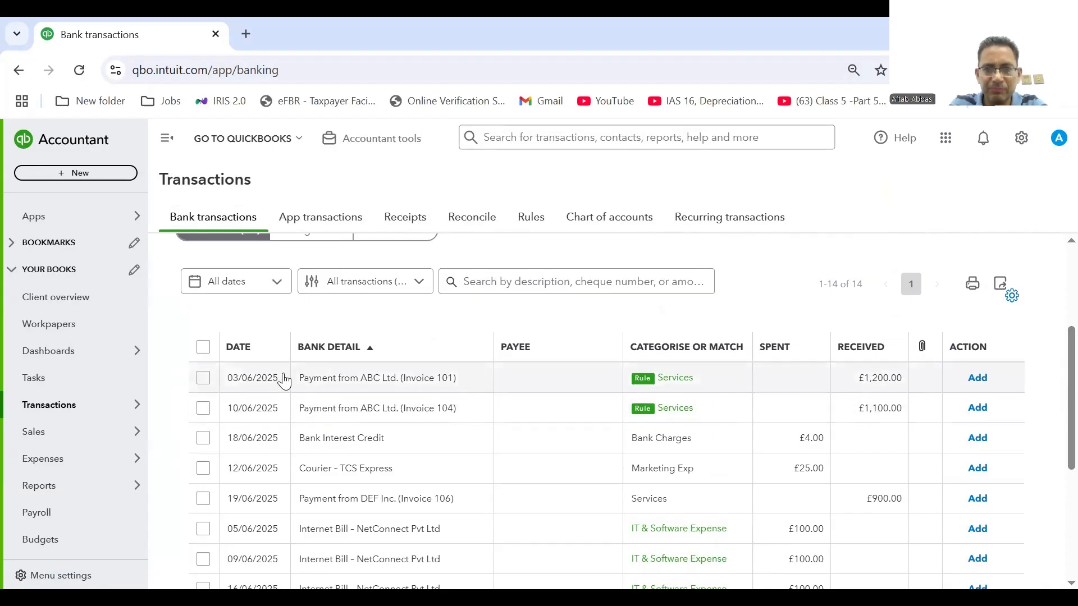
pyautogui.click(204, 377)
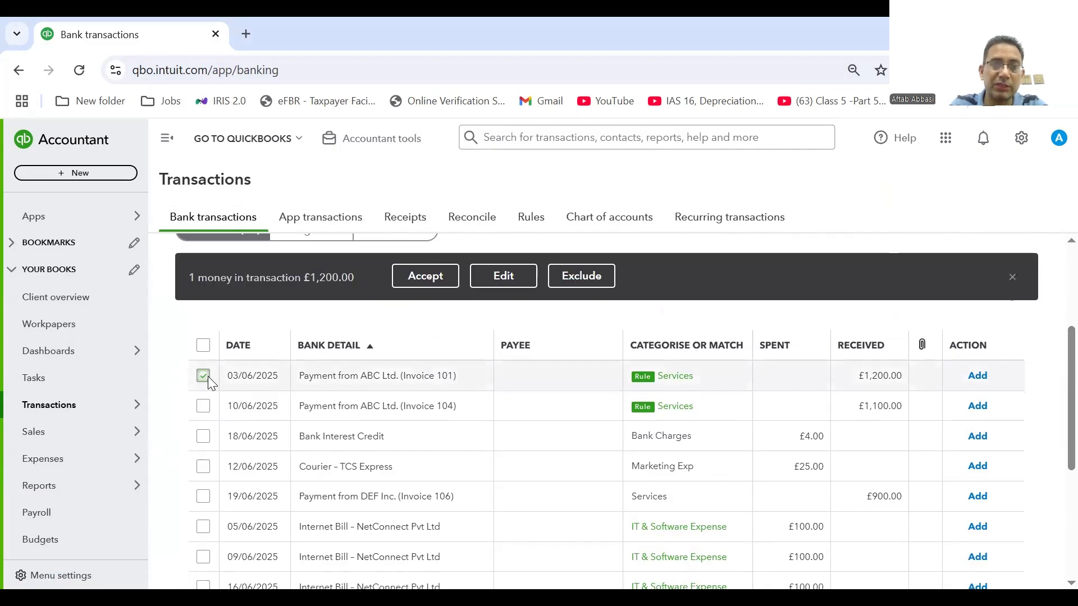
pyautogui.click(205, 407)
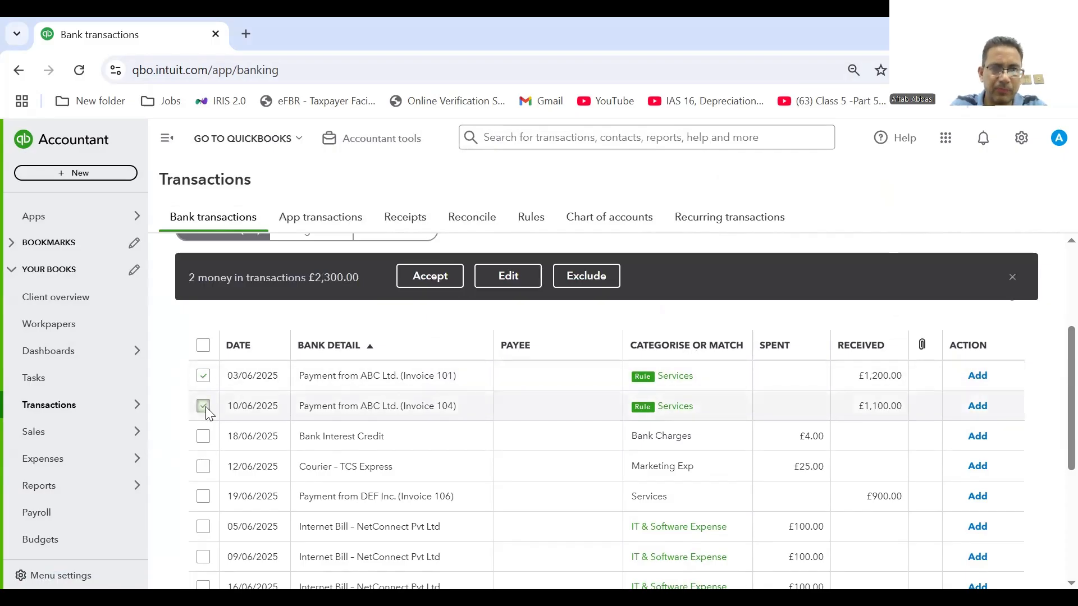
pyautogui.click(428, 277)
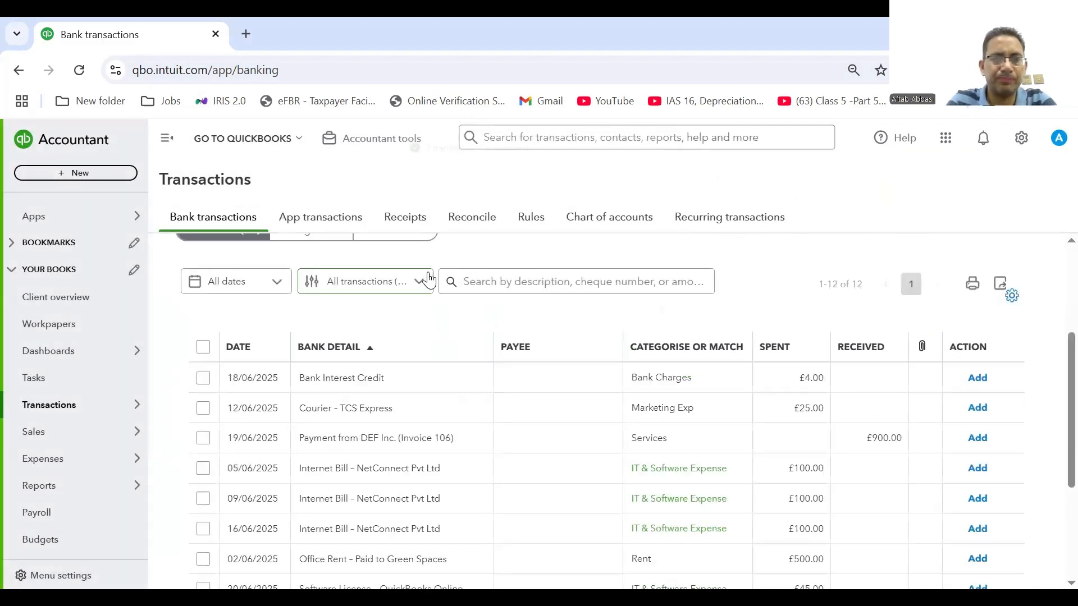
pyautogui.click(312, 242)
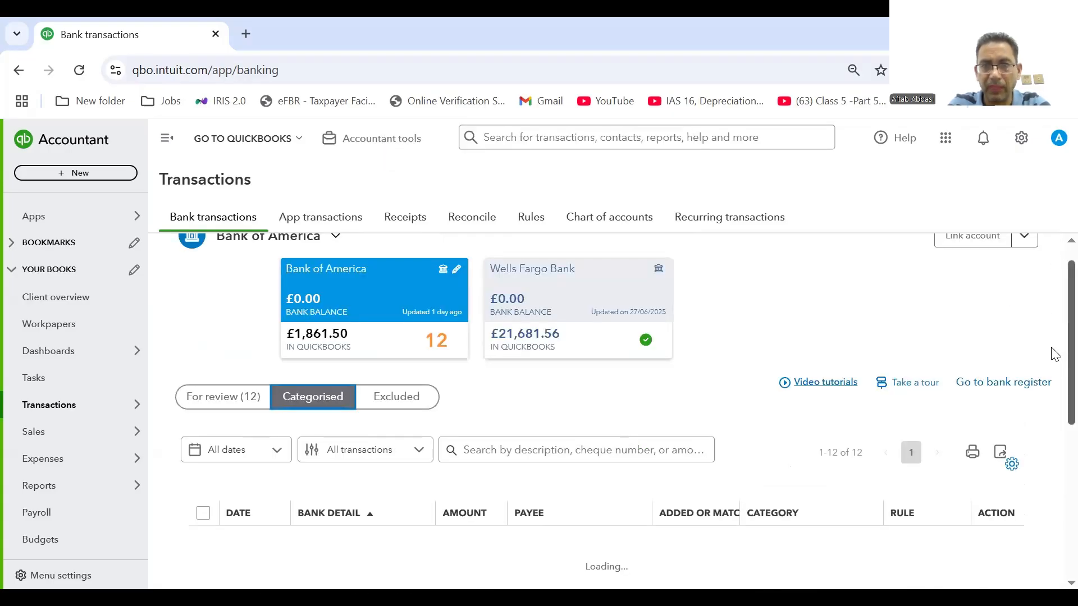
# Step: Examine the categorised transactions' payees, categories and applied rules, including the payee choices for the £1,200.00 ABC Ltd. payment
pyautogui.scroll(-3, 1054, 354)
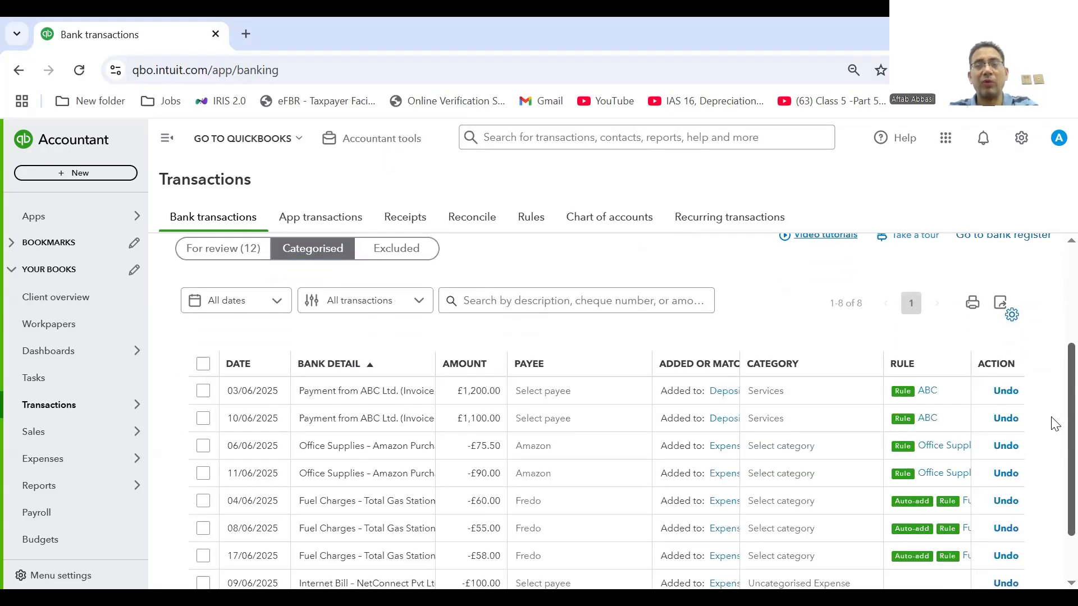
pyautogui.scroll(-2, 1054, 443)
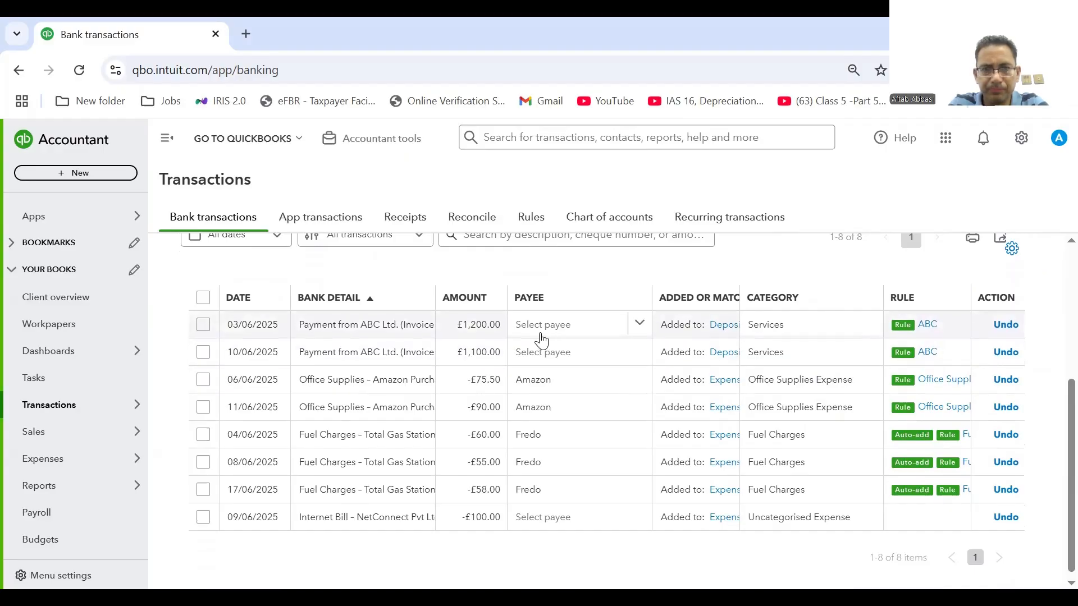
pyautogui.click(639, 325)
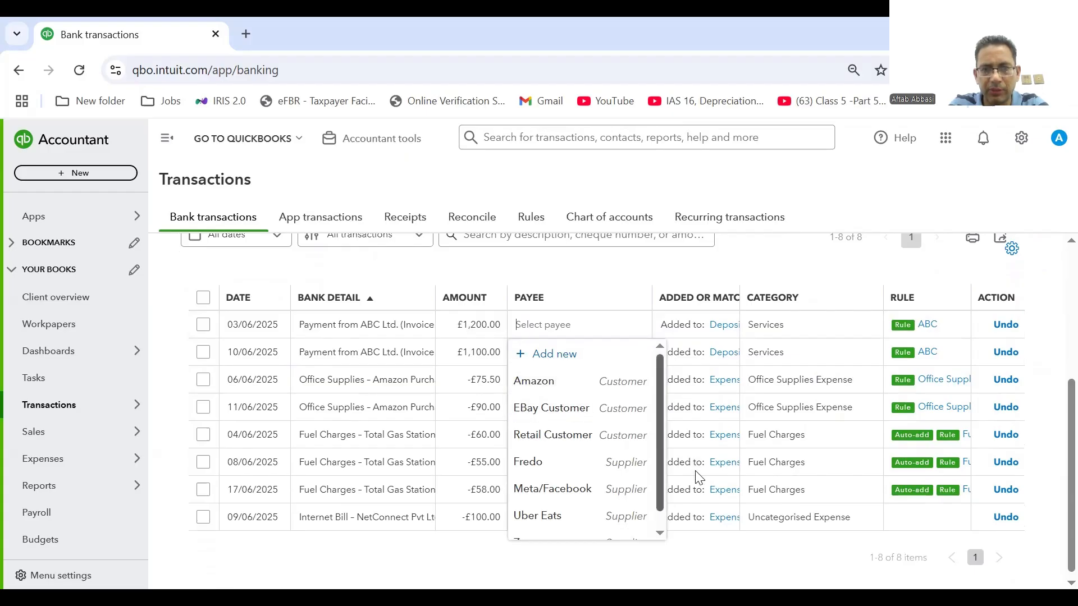
pyautogui.click(661, 530)
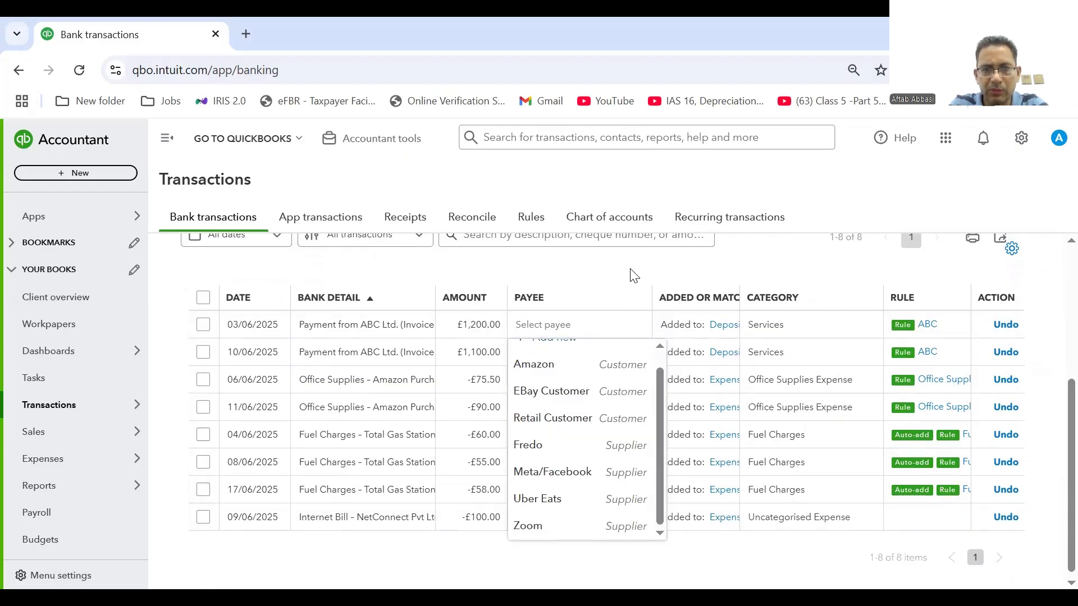
pyautogui.click(676, 279)
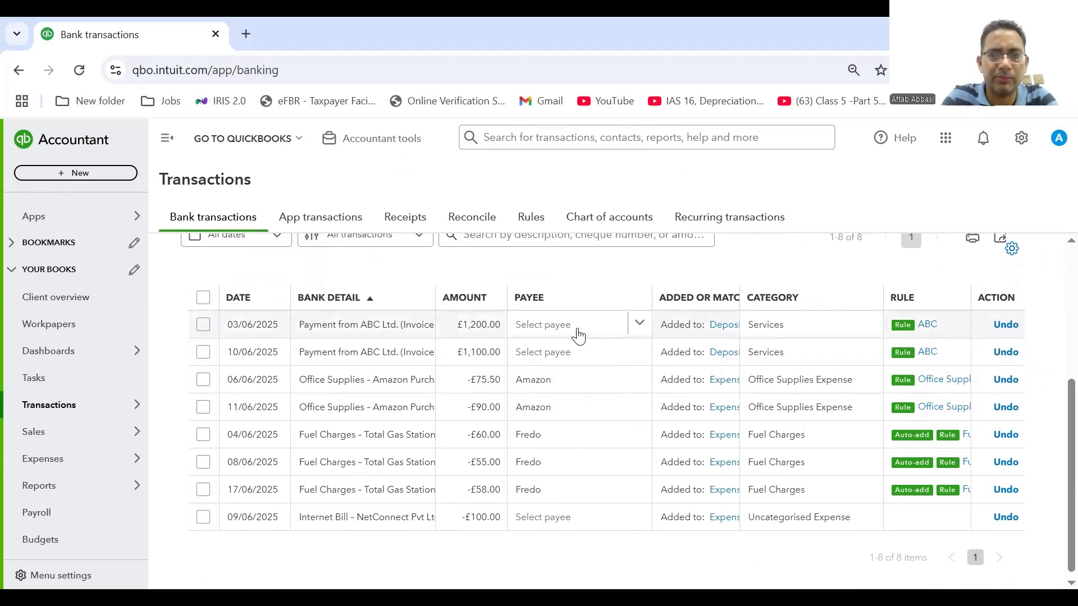
pyautogui.click(640, 326)
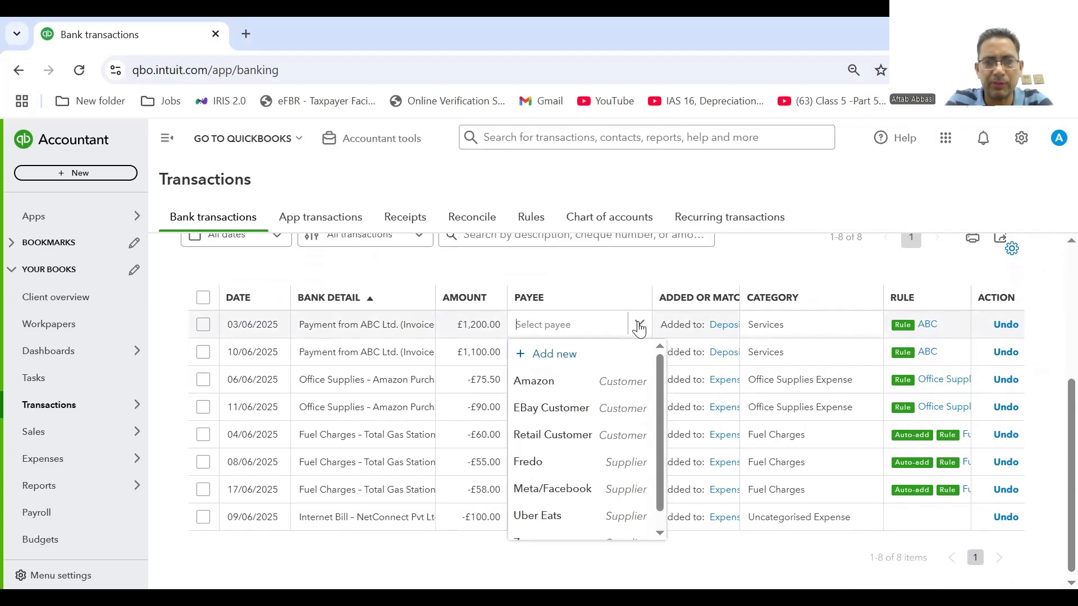
pyautogui.click(640, 327)
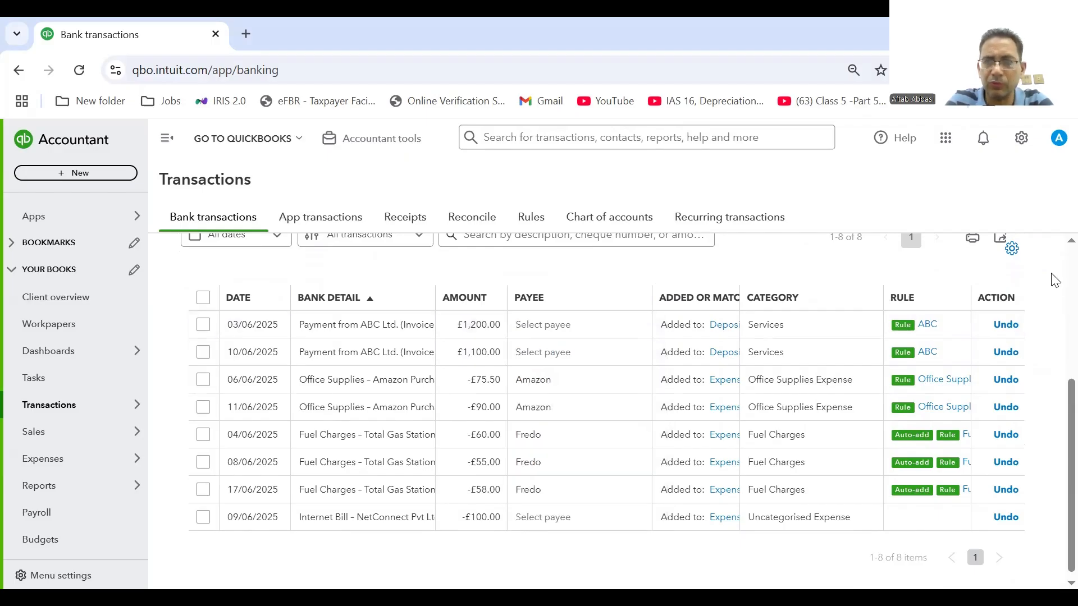
pyautogui.scroll(4, 1055, 285)
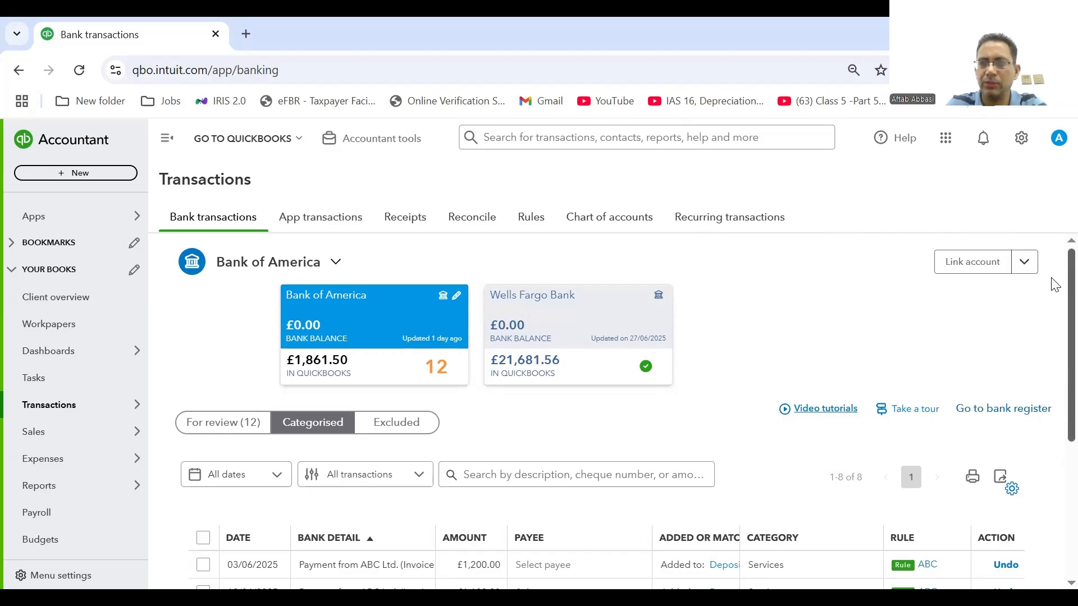
pyautogui.scroll(-4, 1055, 284)
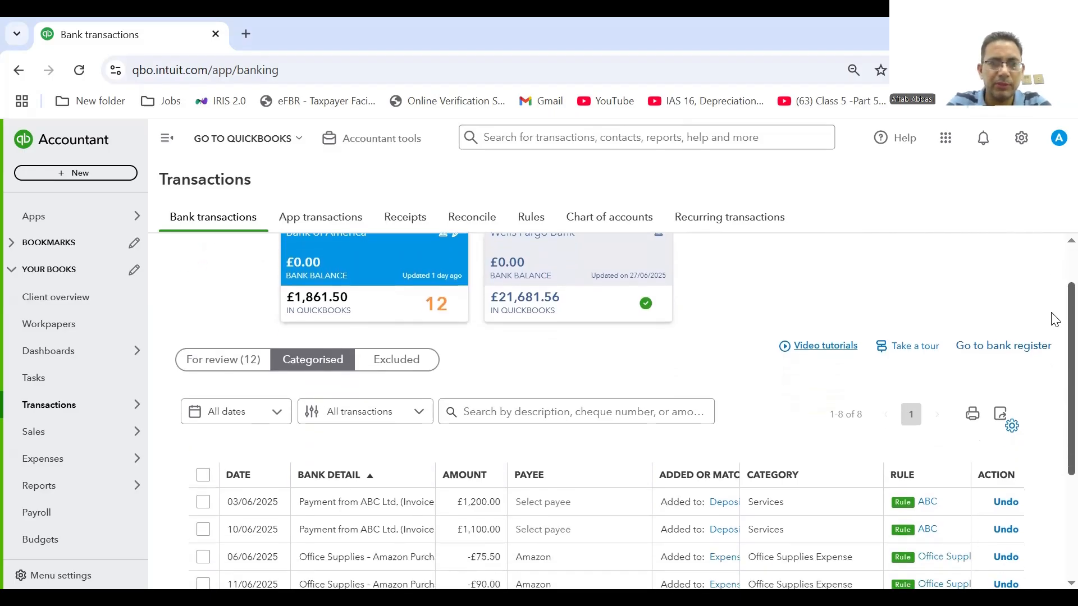
pyautogui.scroll(2, 1053, 388)
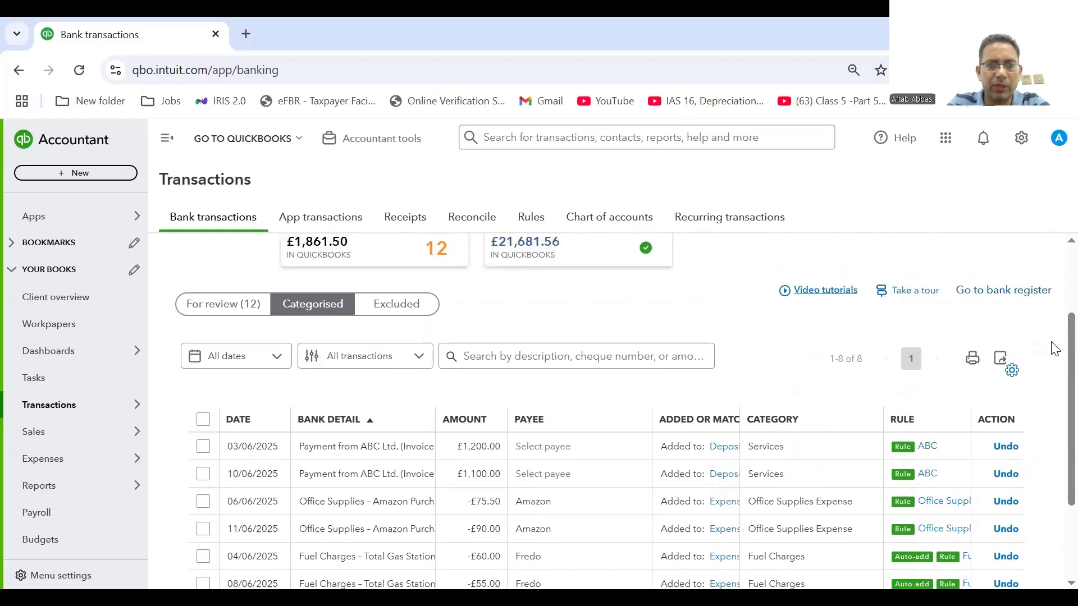
# Step: Show the bank transactions still awaiting review and examine their descriptions, amounts and suggested categories for another rule candidate
pyautogui.click(203, 305)
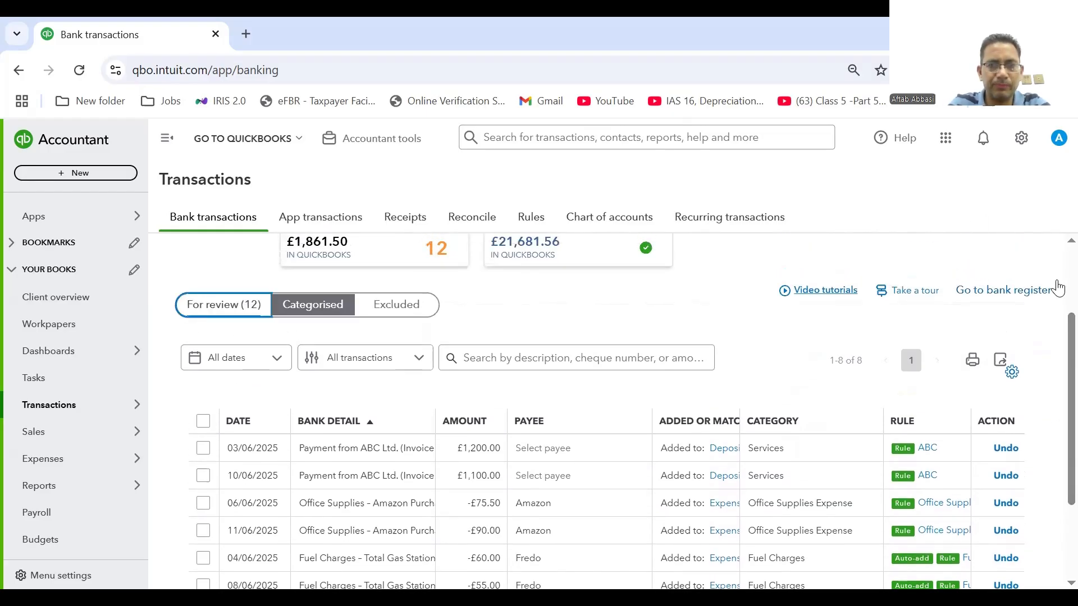
pyautogui.scroll(2, 1054, 315)
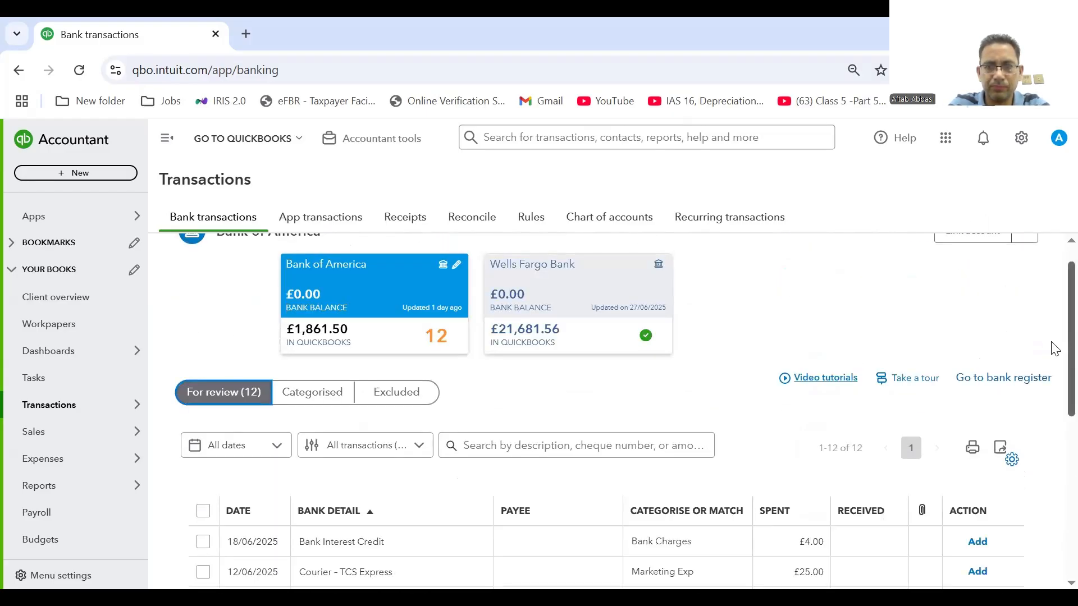
pyautogui.scroll(-5, 1052, 393)
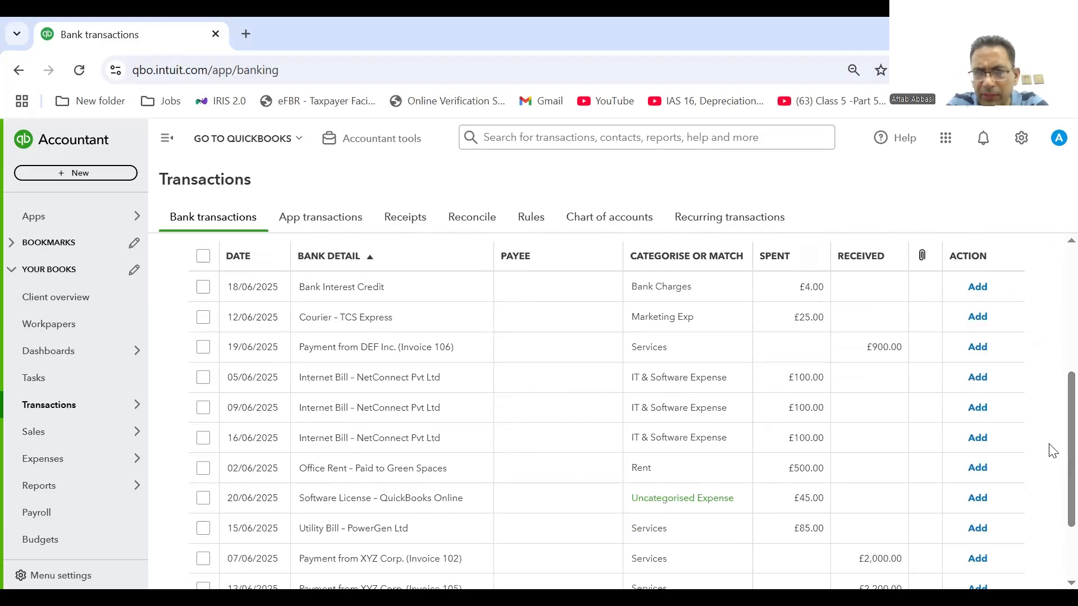
pyautogui.scroll(-2, 1054, 494)
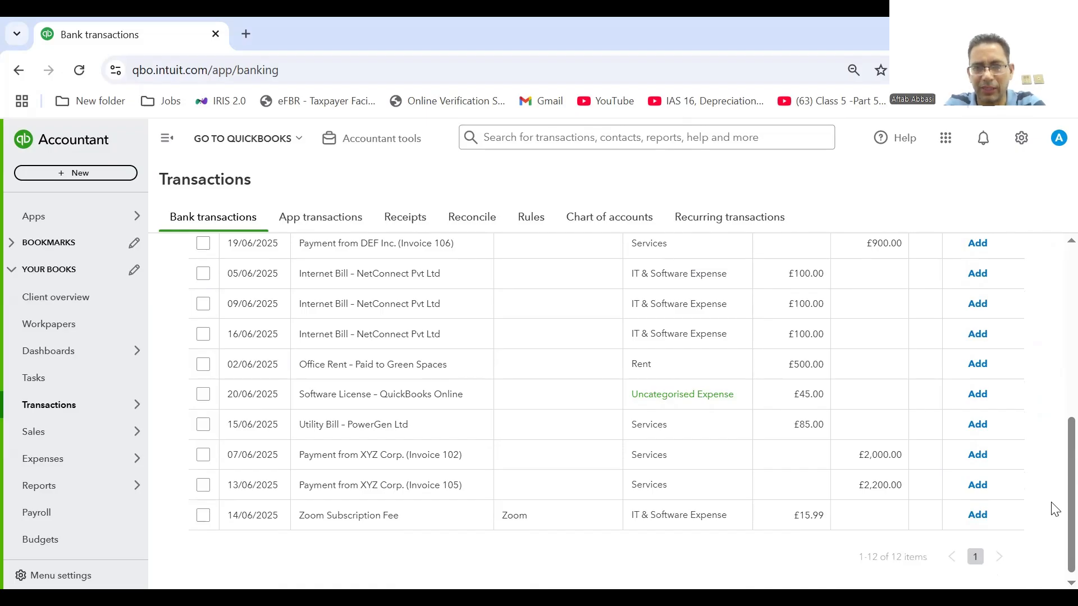
pyautogui.scroll(2, 1055, 382)
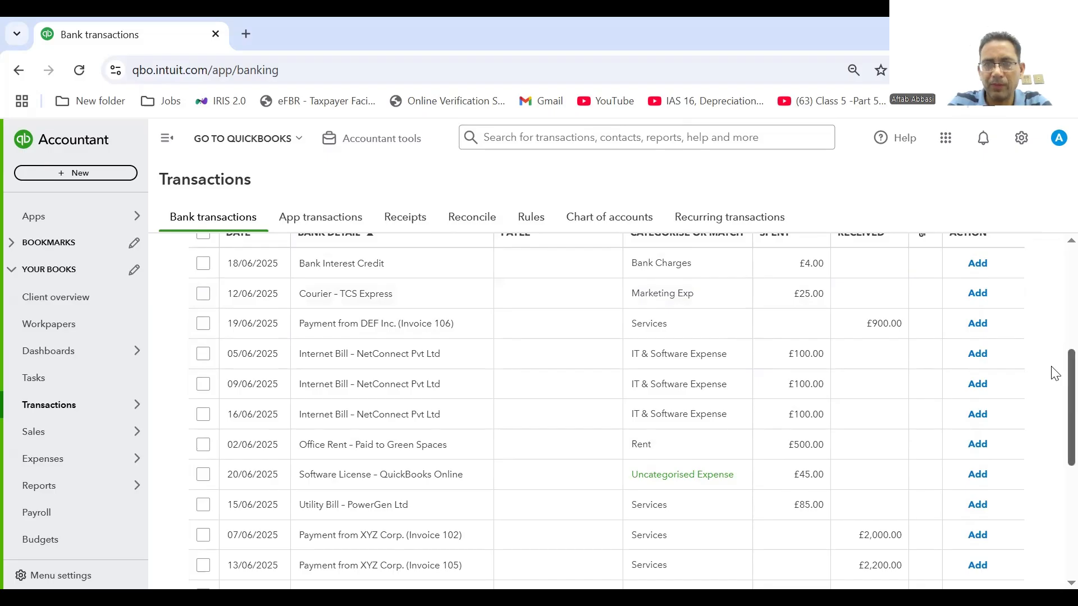
pyautogui.scroll(5, 1055, 354)
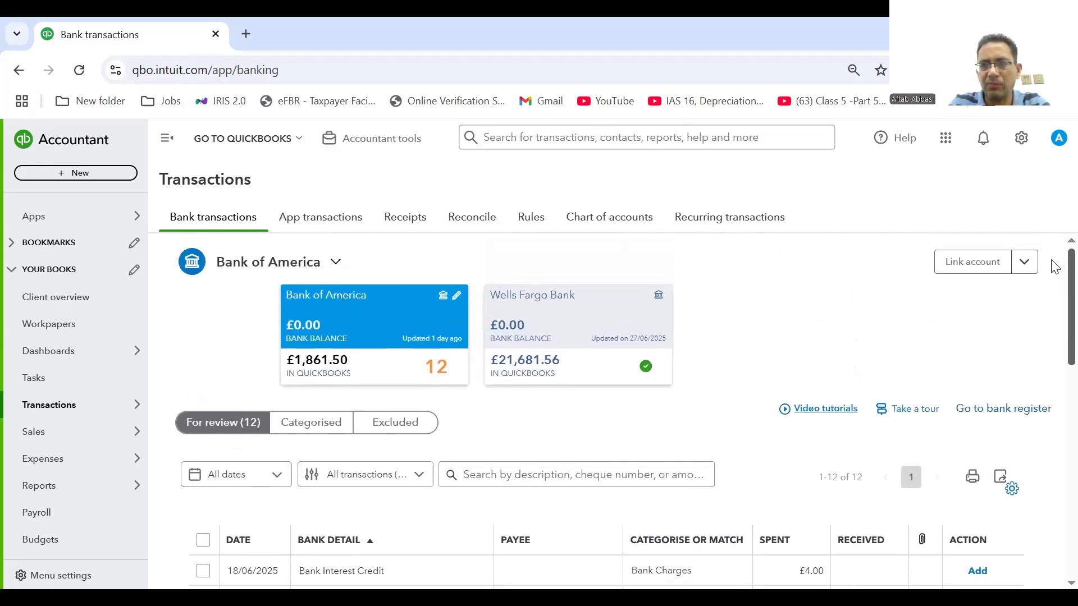
# Step: Start a new bank rule named "Internet Bill" for Money out transactions in all bank accounts
pyautogui.click(535, 219)
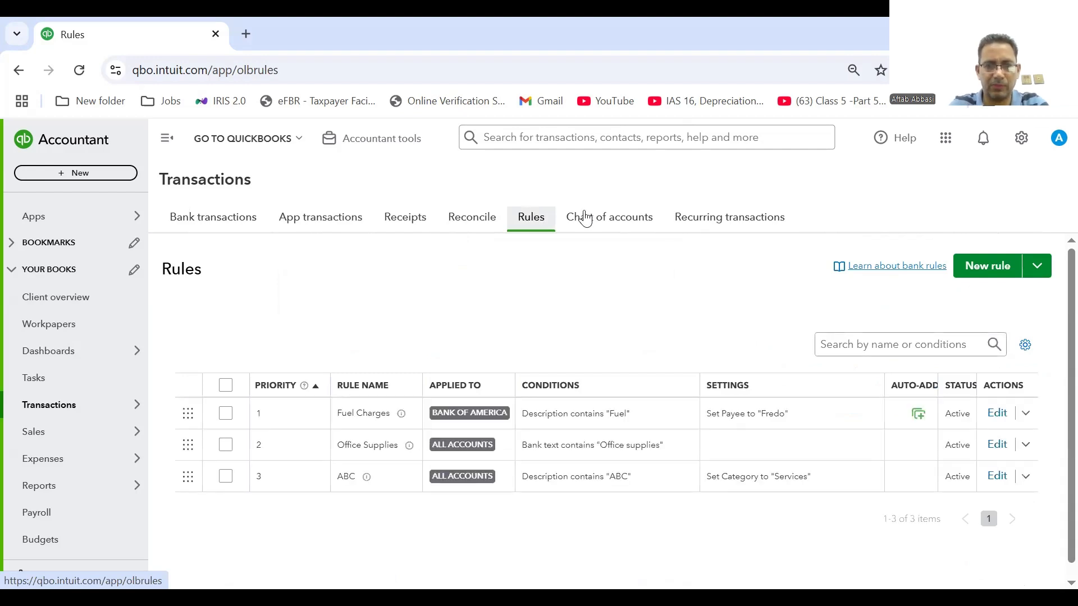
pyautogui.click(966, 279)
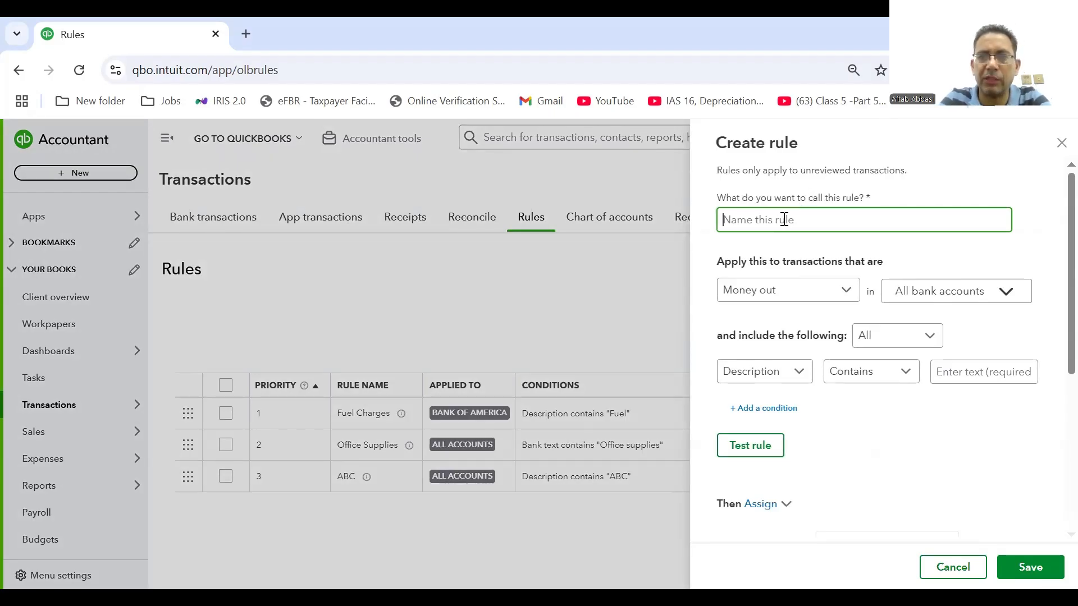
pyautogui.write('In')
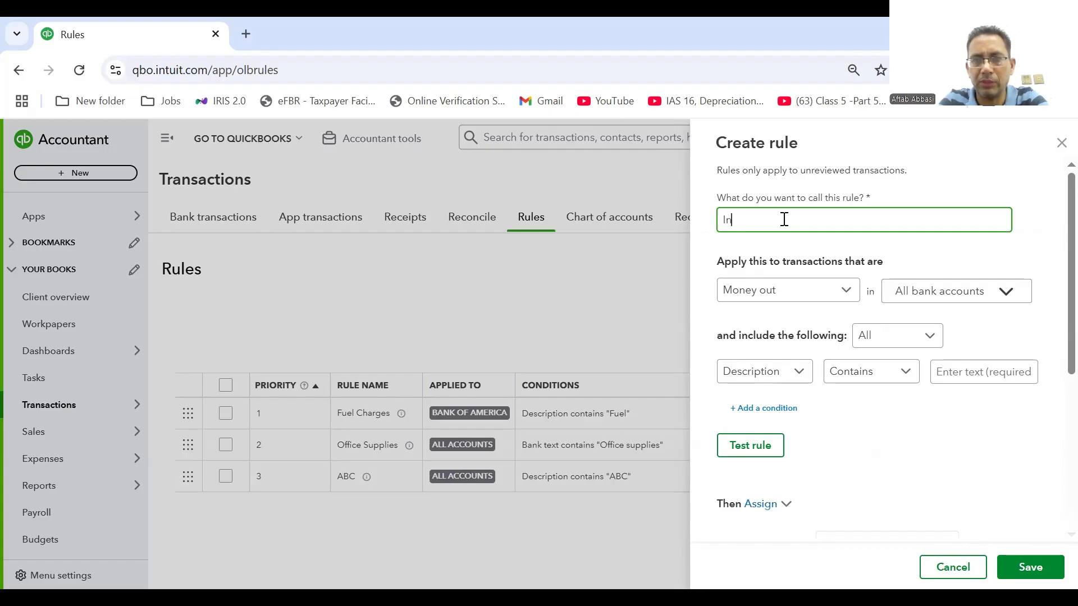
pyautogui.write('ter')
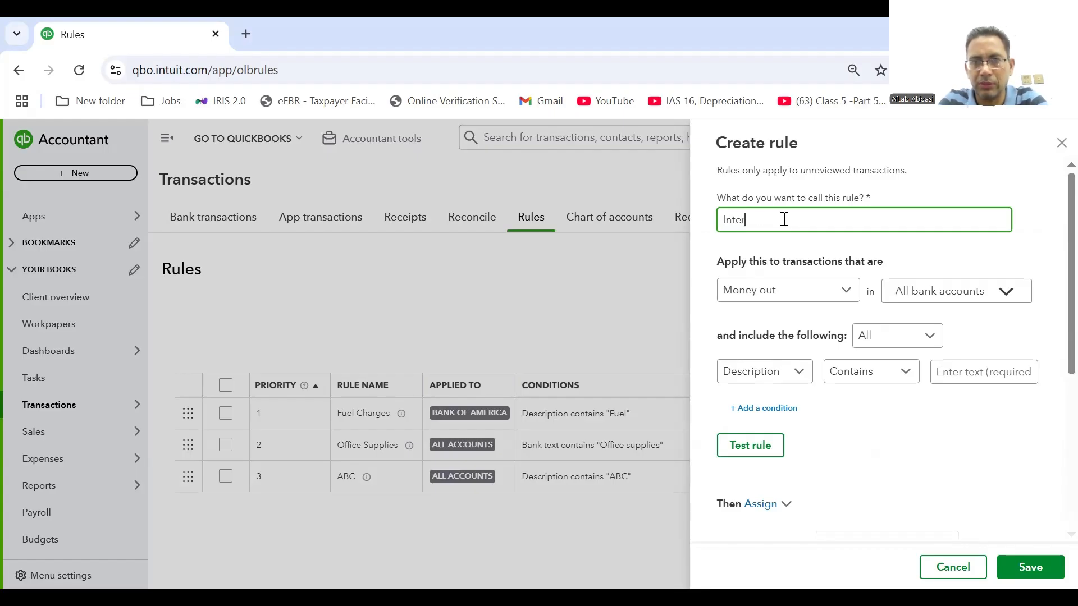
pyautogui.write('net Bill')
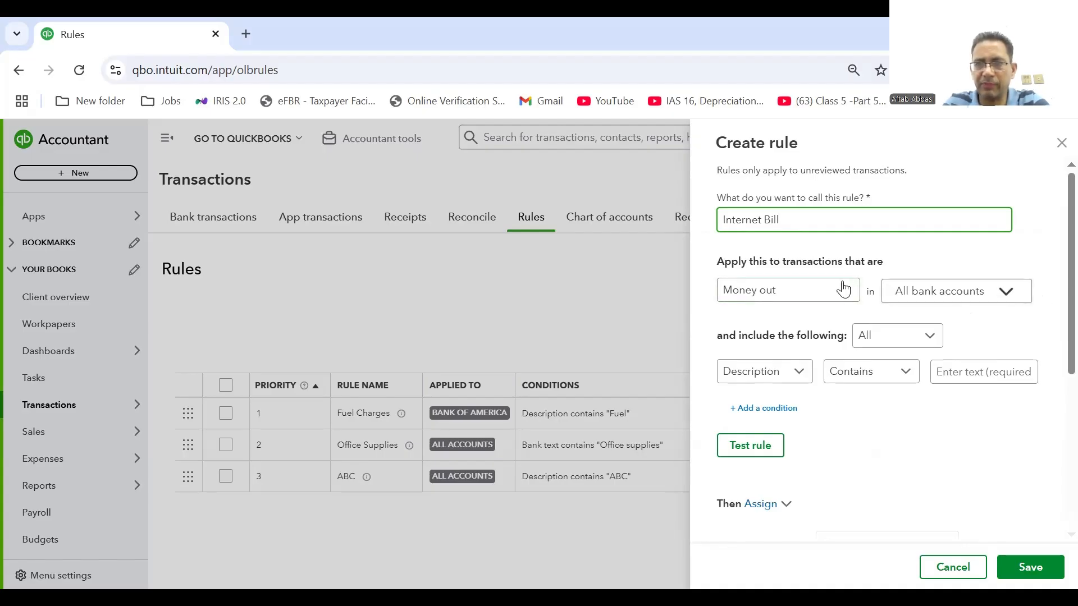
# Step: Keep the rule's matching on All, set its condition to Amount equals 100, and test it against the pending transactions
pyautogui.click(935, 340)
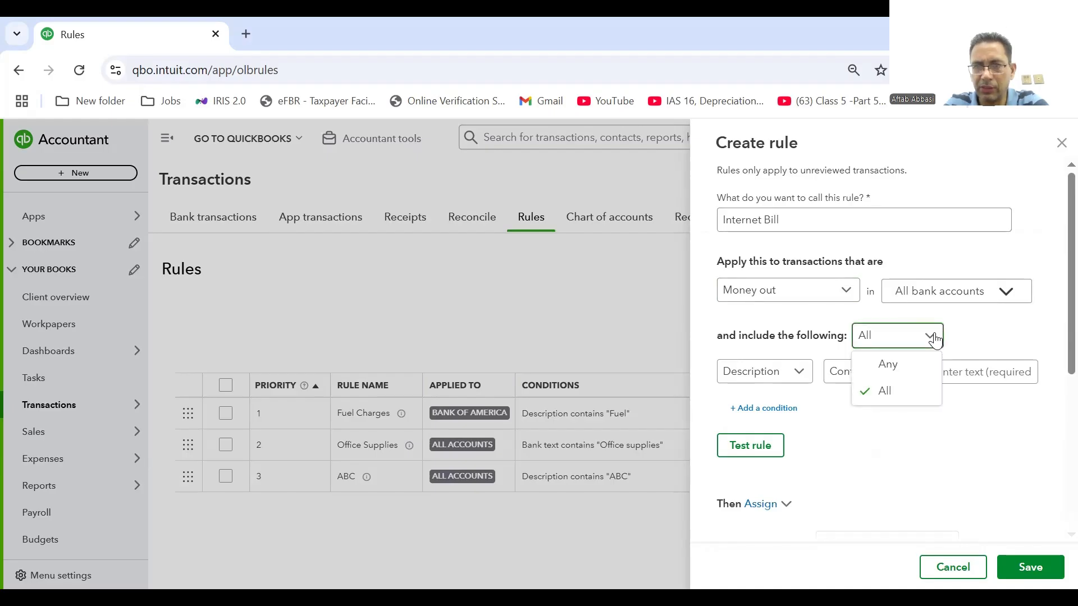
pyautogui.click(932, 337)
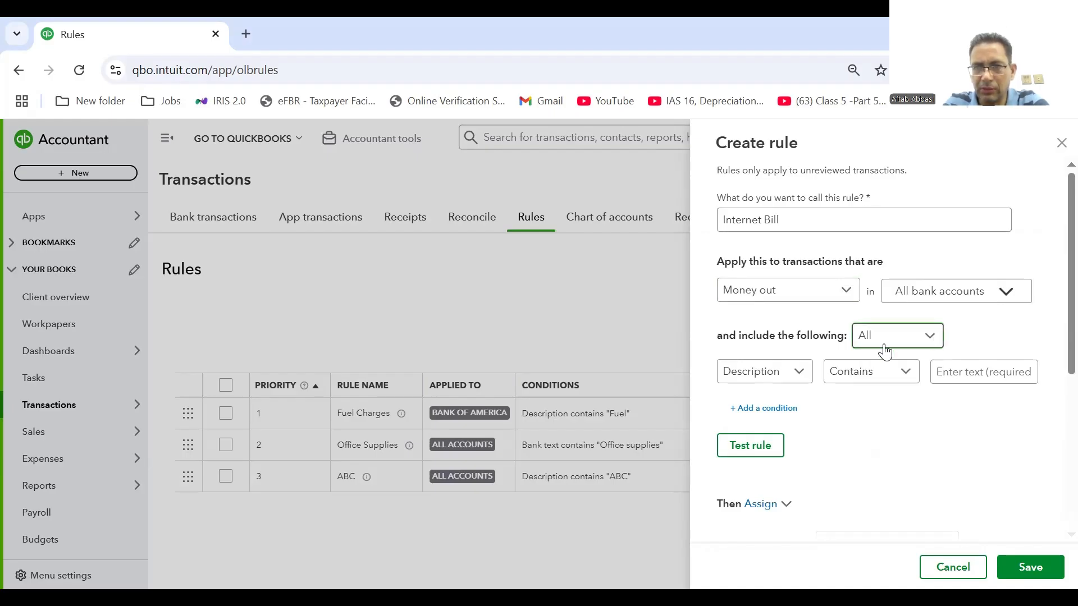
pyautogui.click(802, 375)
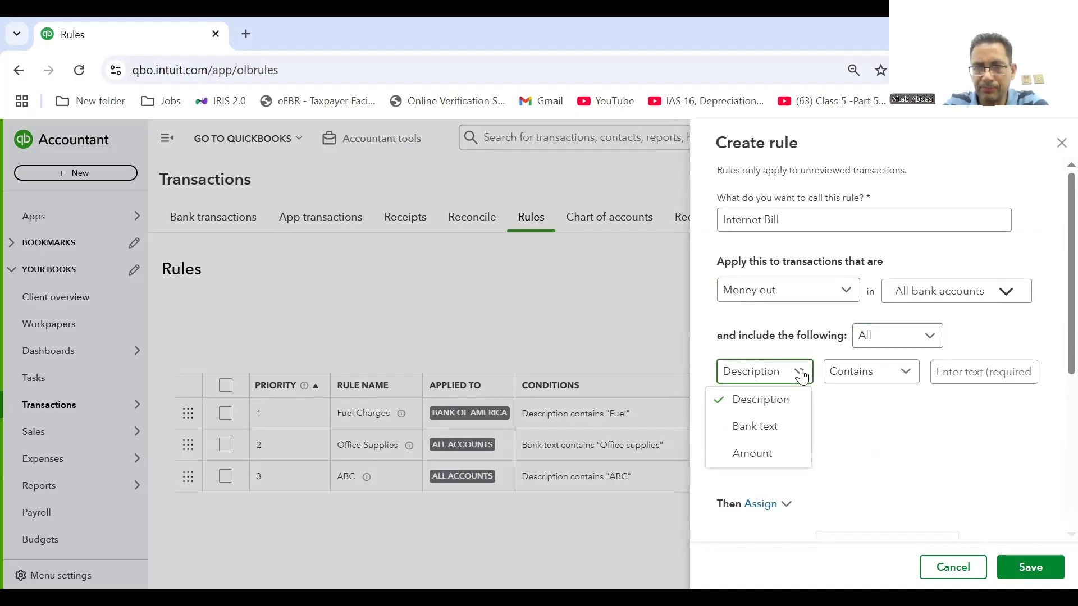
pyautogui.click(742, 453)
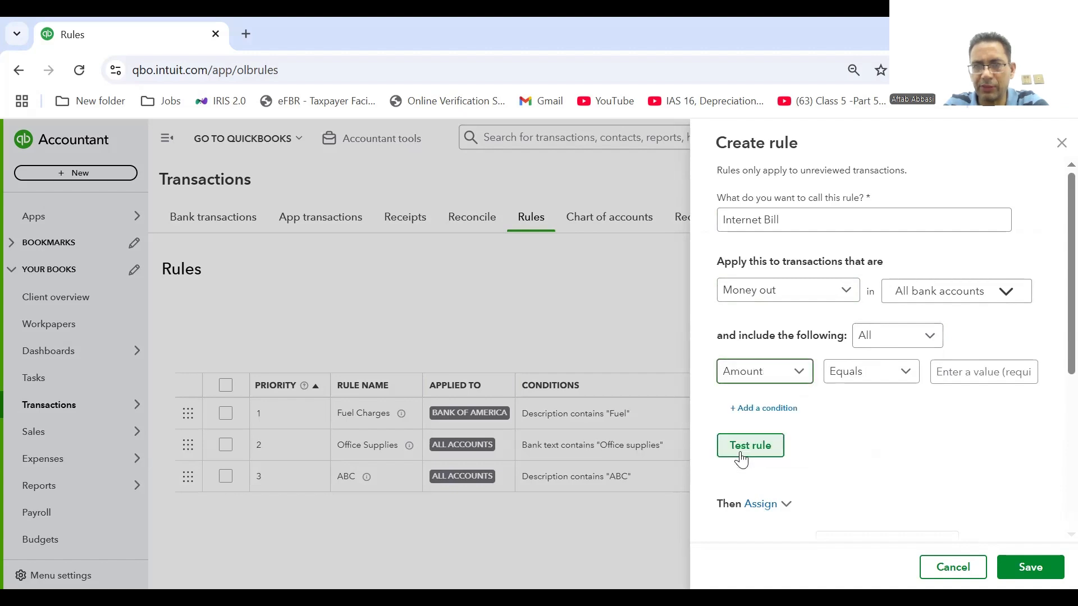
pyautogui.click(962, 372)
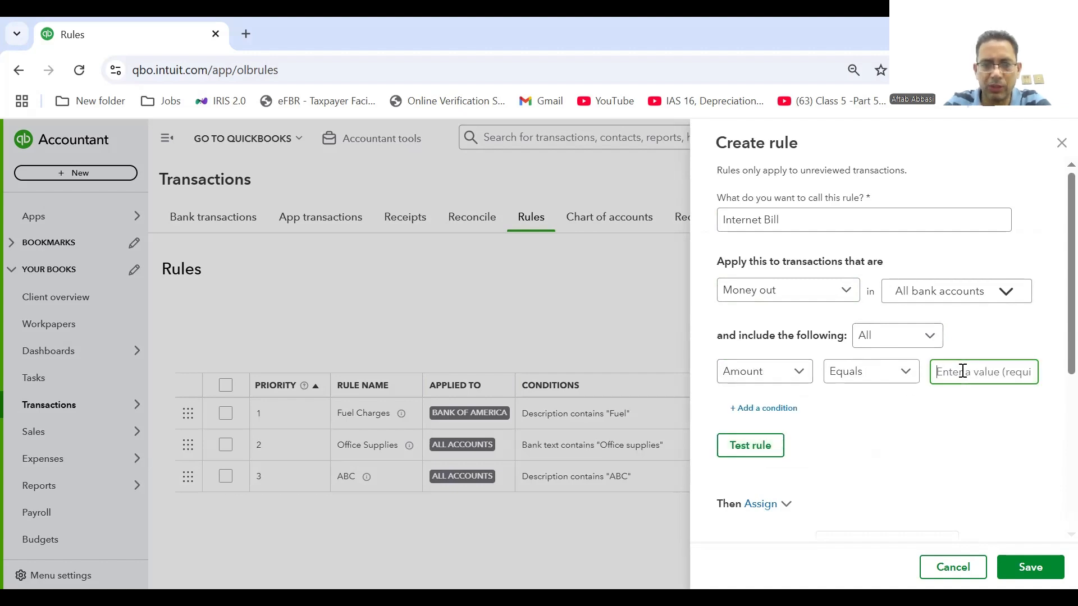
pyautogui.write('100')
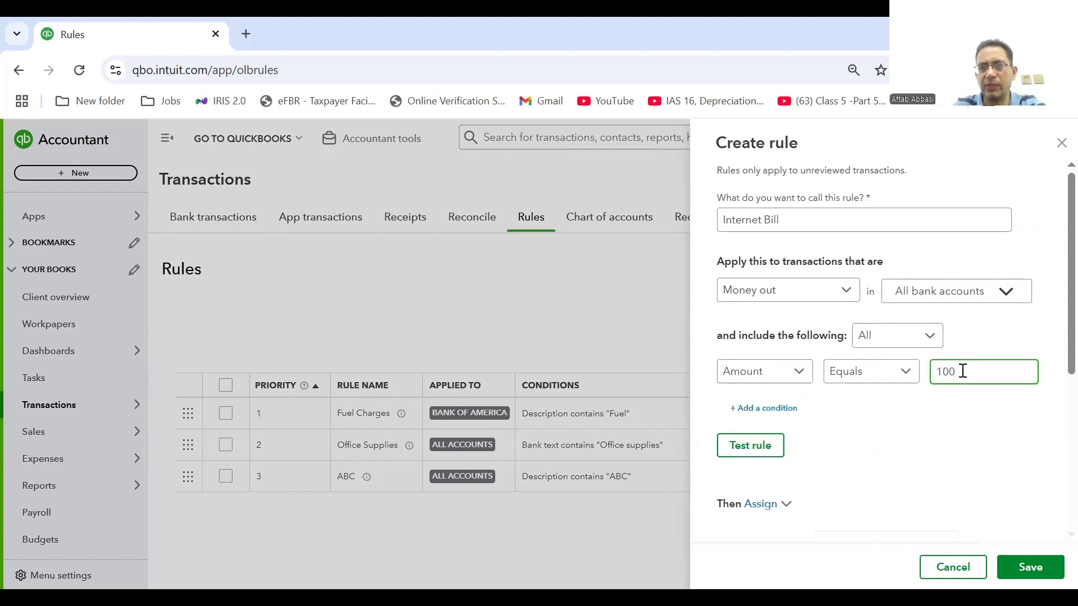
pyautogui.click(736, 450)
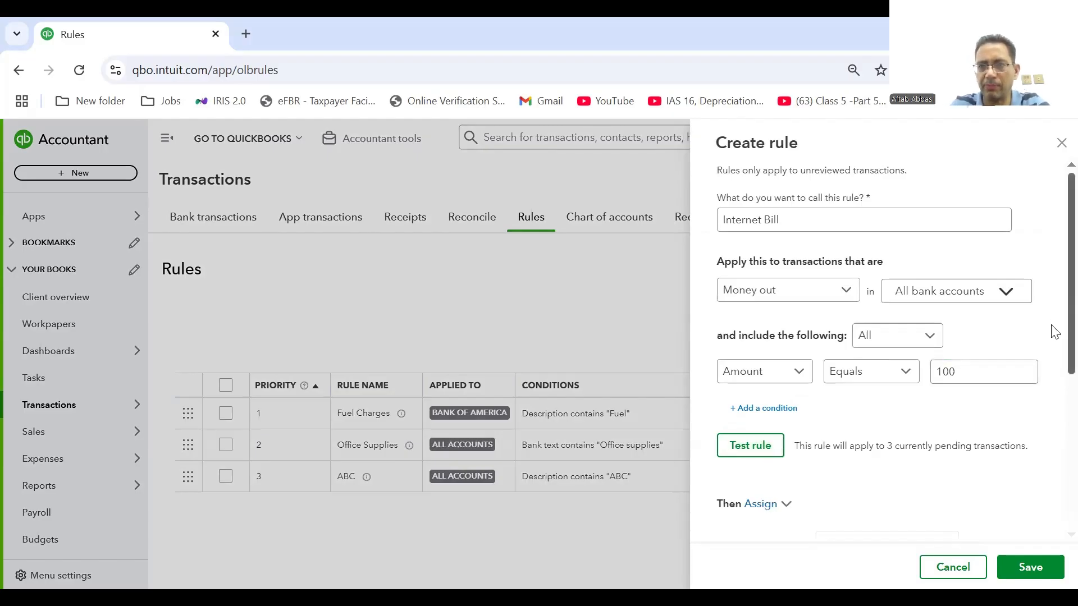
# Step: Keep the Internet Bill rule's transaction type as Expense and start adding a new account for its category
pyautogui.scroll(-5, 1054, 328)
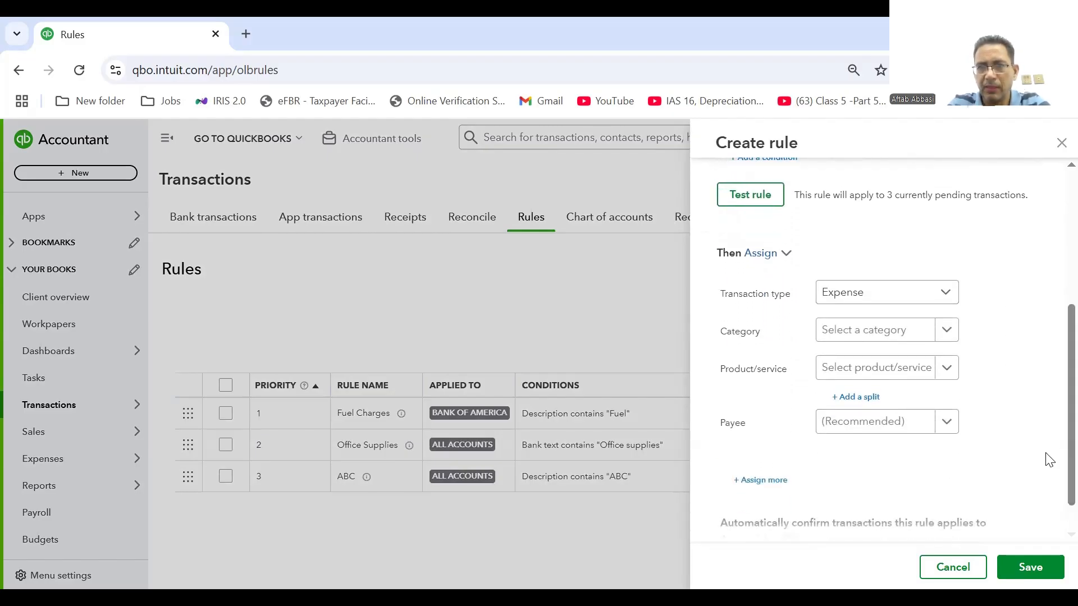
pyautogui.click(943, 294)
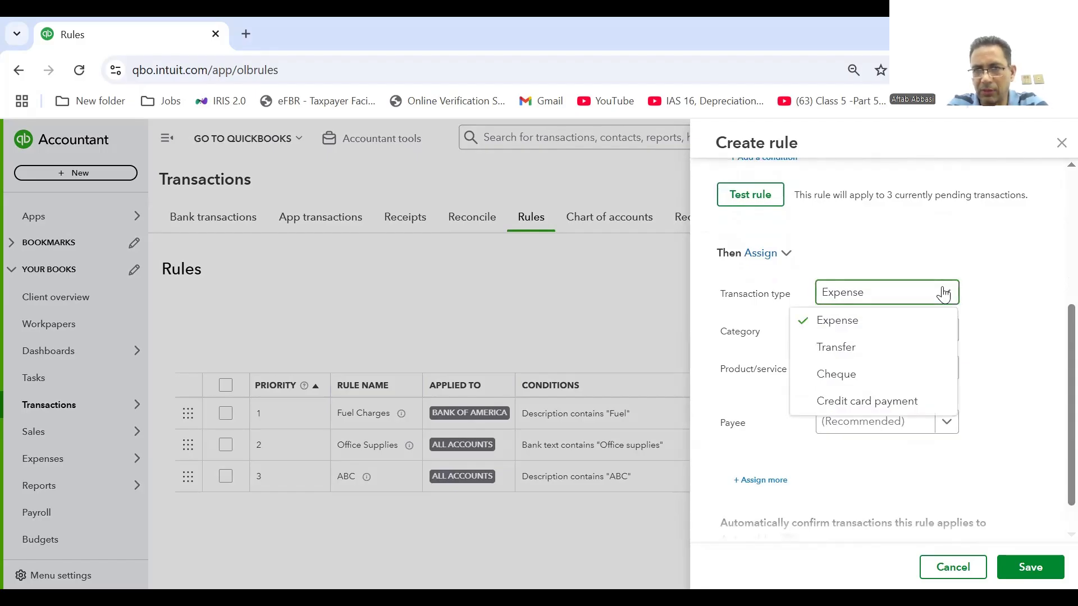
pyautogui.click(944, 293)
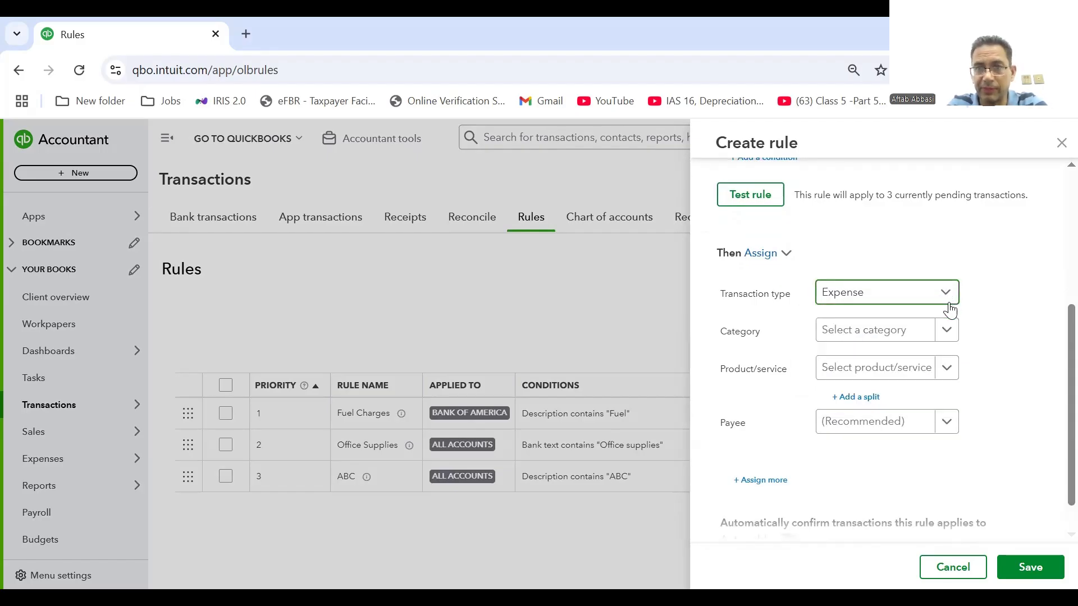
pyautogui.click(948, 332)
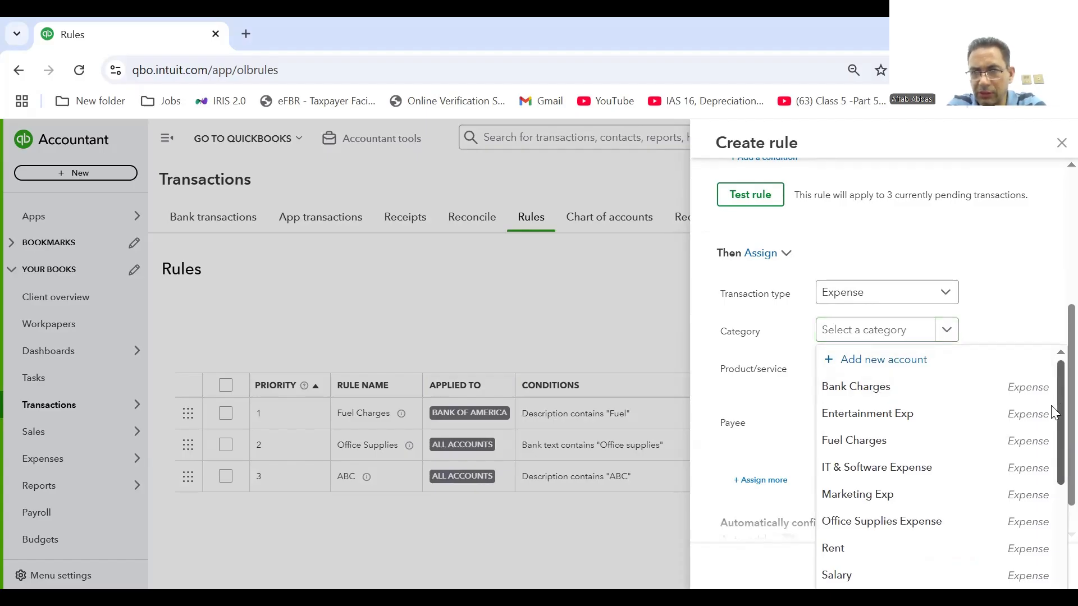
pyautogui.scroll(-3, 1055, 413)
pyautogui.moveTo(1054, 476); pyautogui.dragTo(1054, 396)
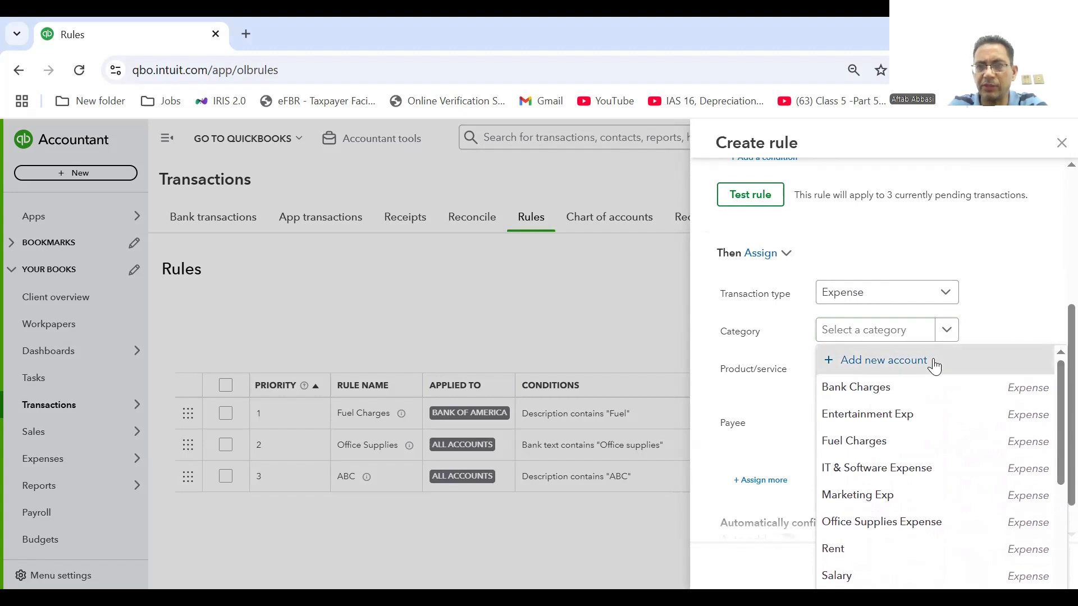
pyautogui.click(935, 366)
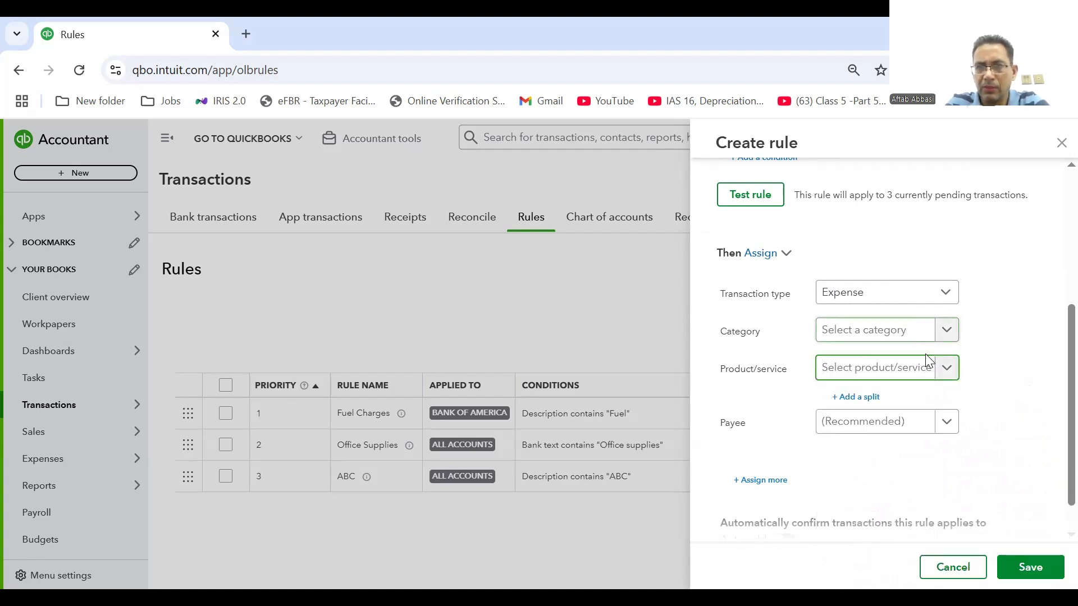
pyautogui.click(947, 337)
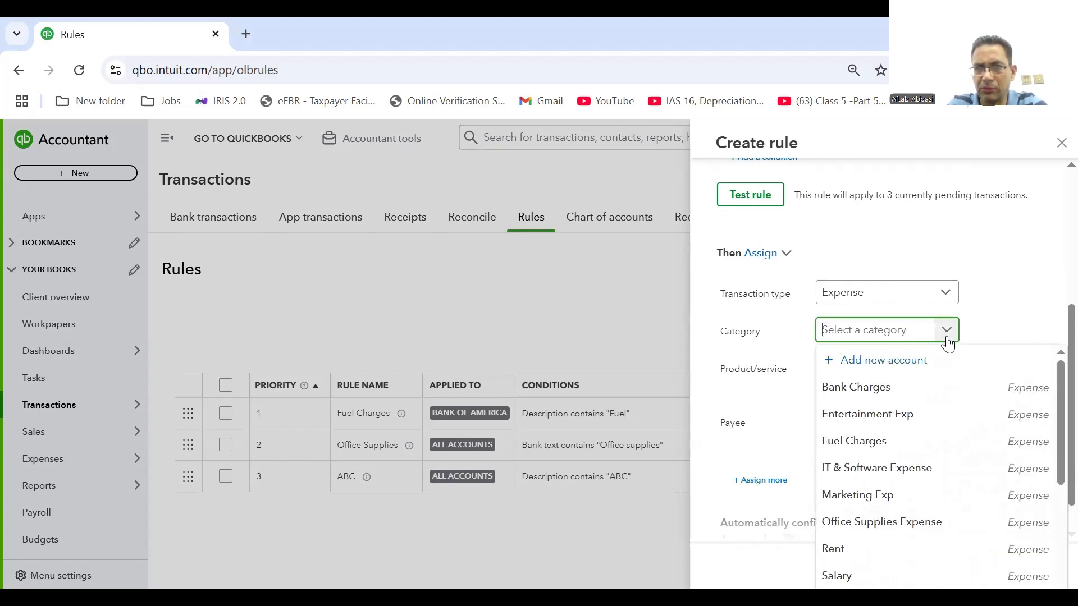
pyautogui.click(895, 368)
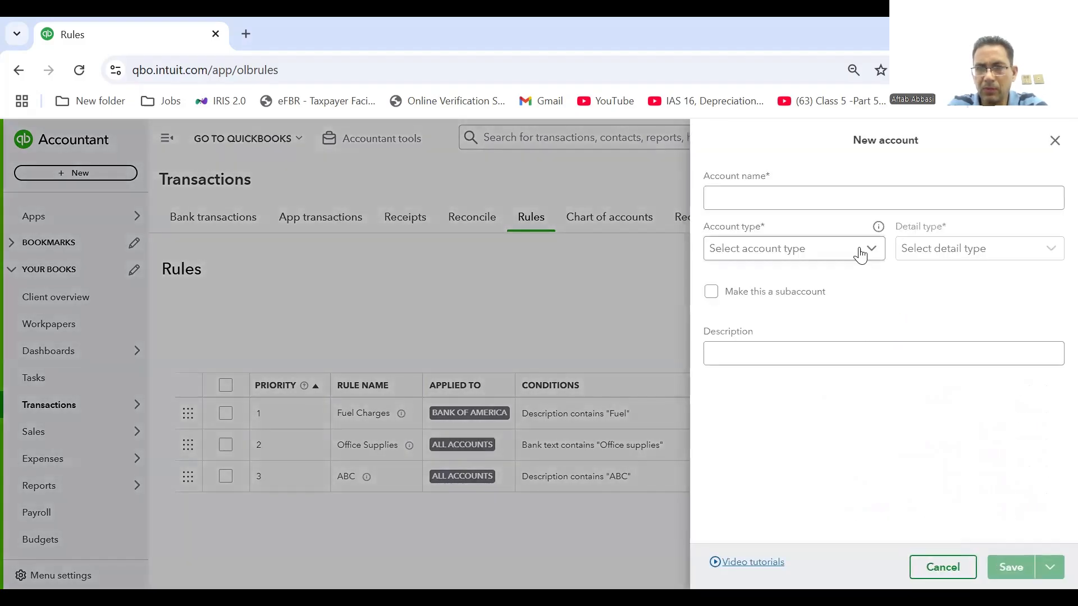
# Step: Create the account "Utility Bill" with type Expenses and detail type Office/General Administrative Expenses as the category, and save the rule
pyautogui.click(807, 210)
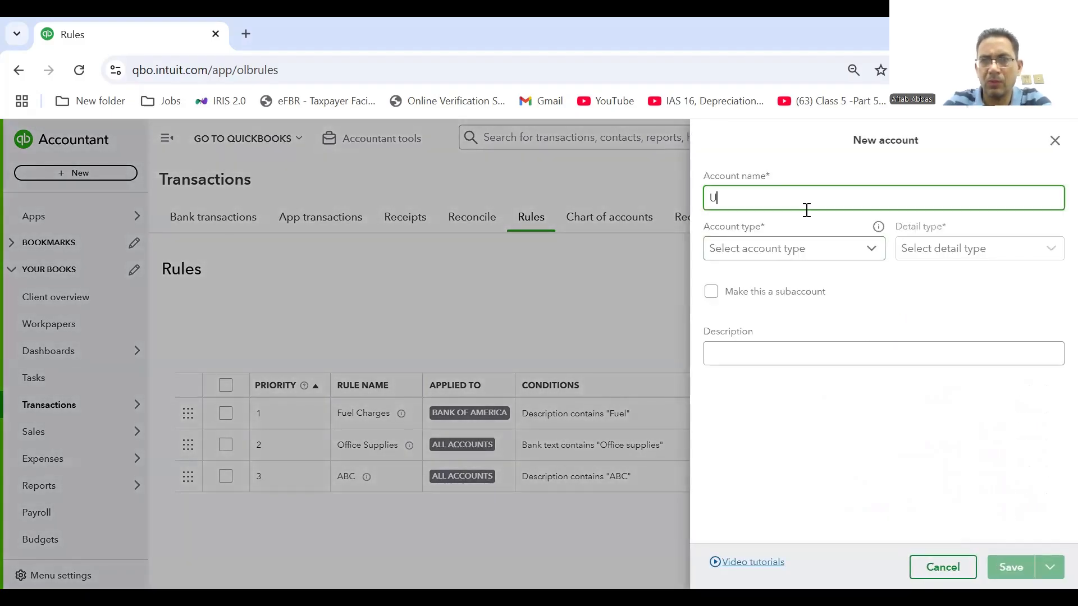
pyautogui.write('Utility Bill')
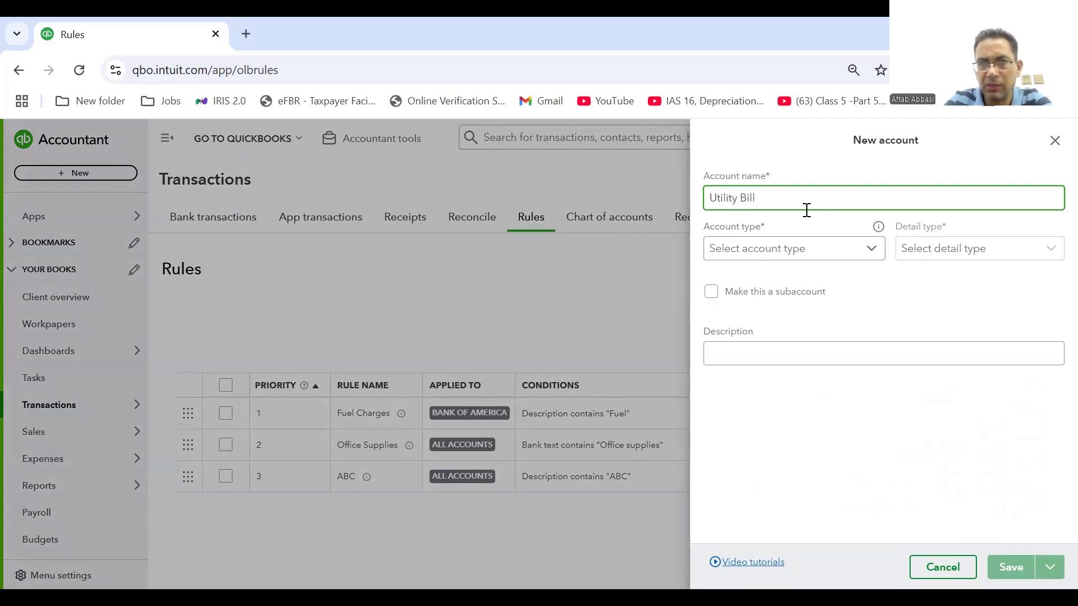
pyautogui.click(861, 254)
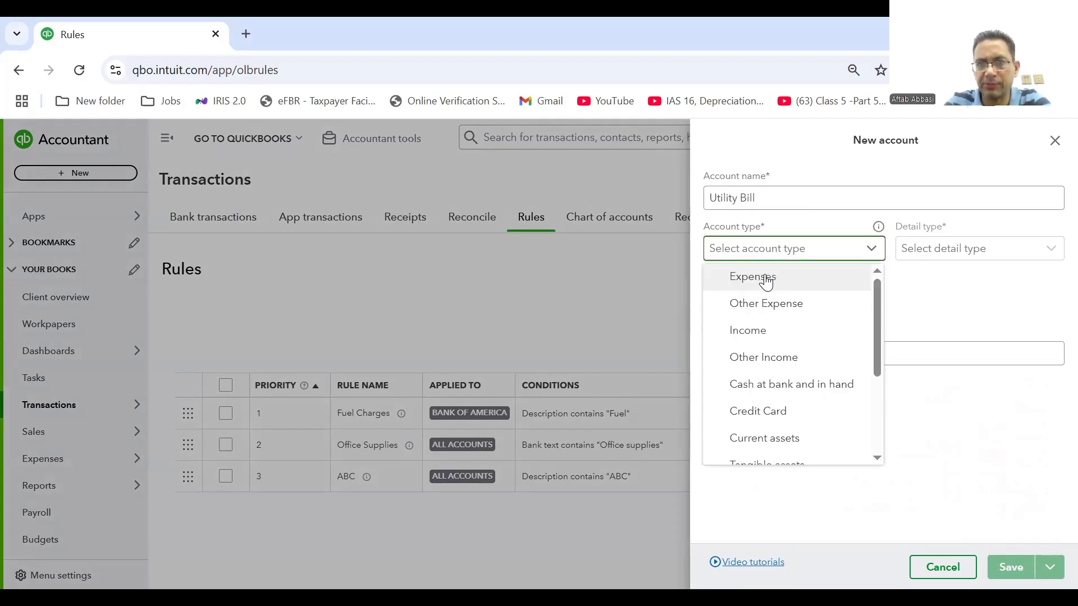
pyautogui.click(766, 278)
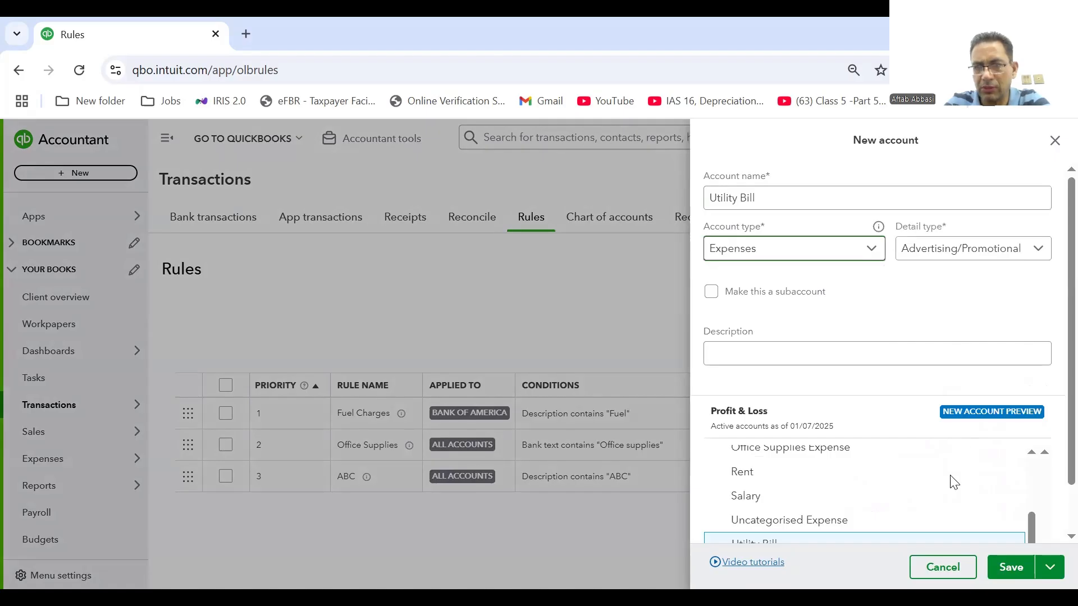
pyautogui.click(1020, 253)
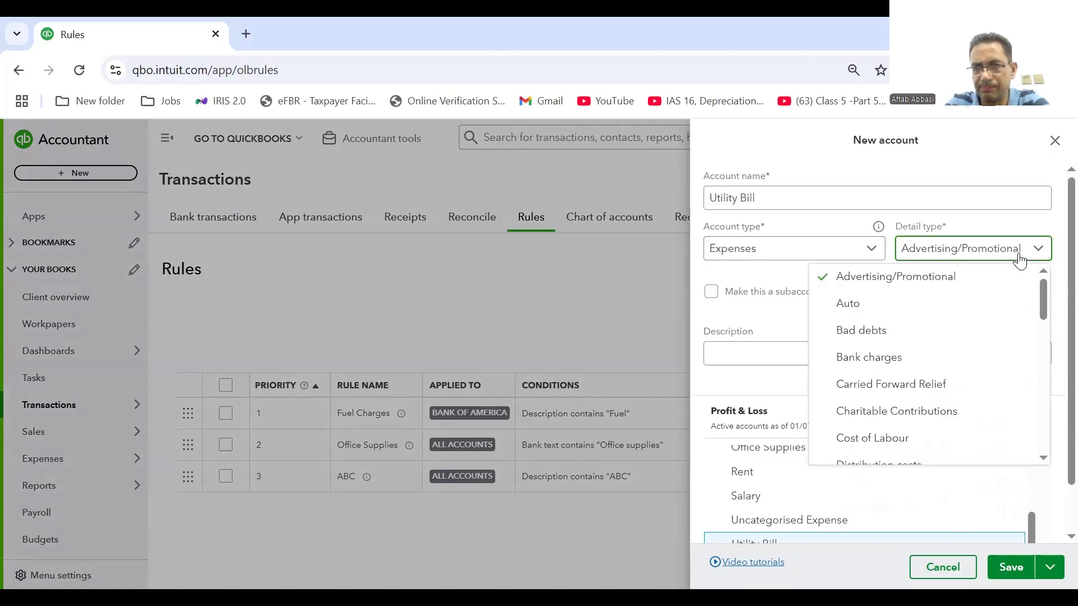
pyautogui.scroll(-3, 1045, 423)
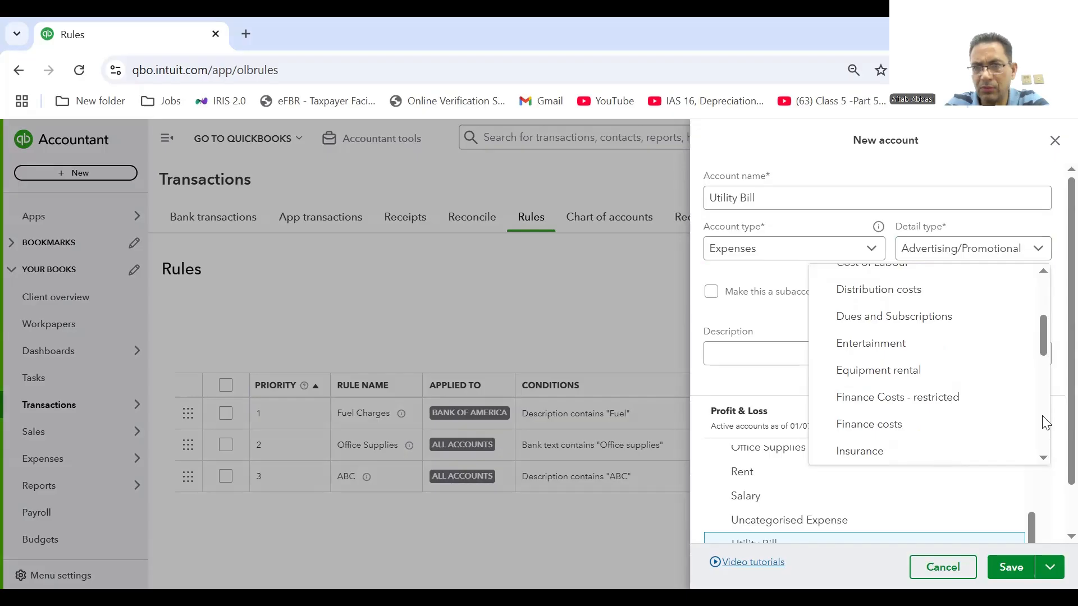
pyautogui.scroll(-3, 1046, 423)
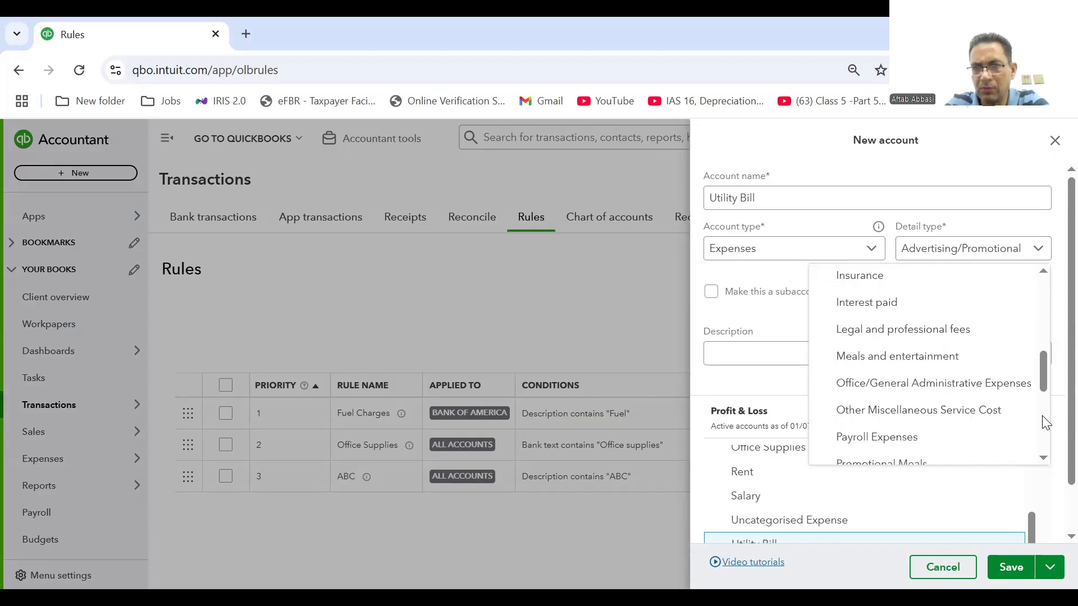
pyautogui.click(908, 387)
pyautogui.click(1021, 568)
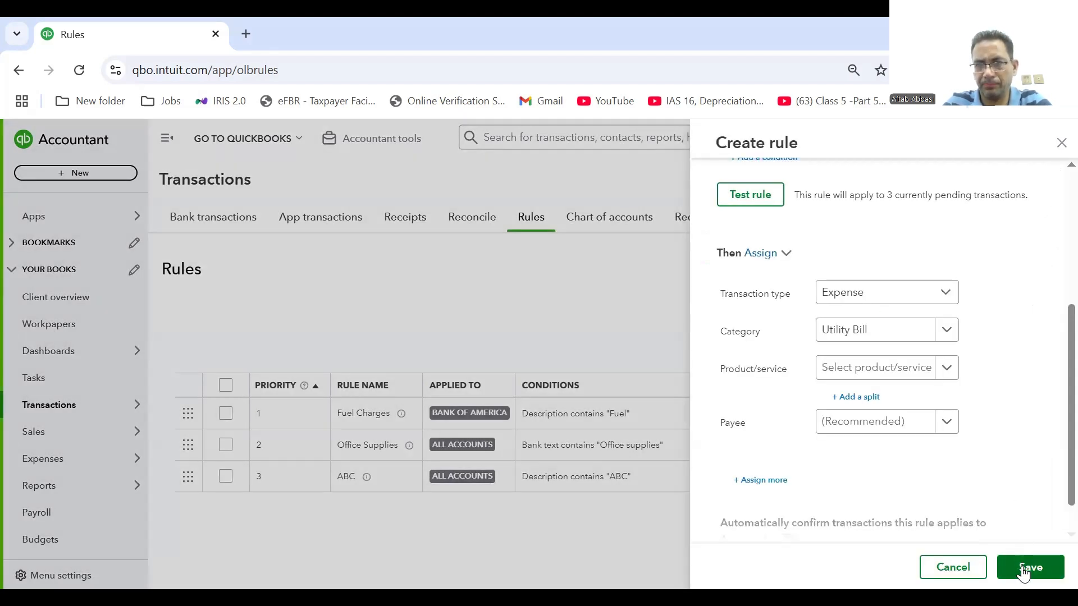
pyautogui.click(1023, 568)
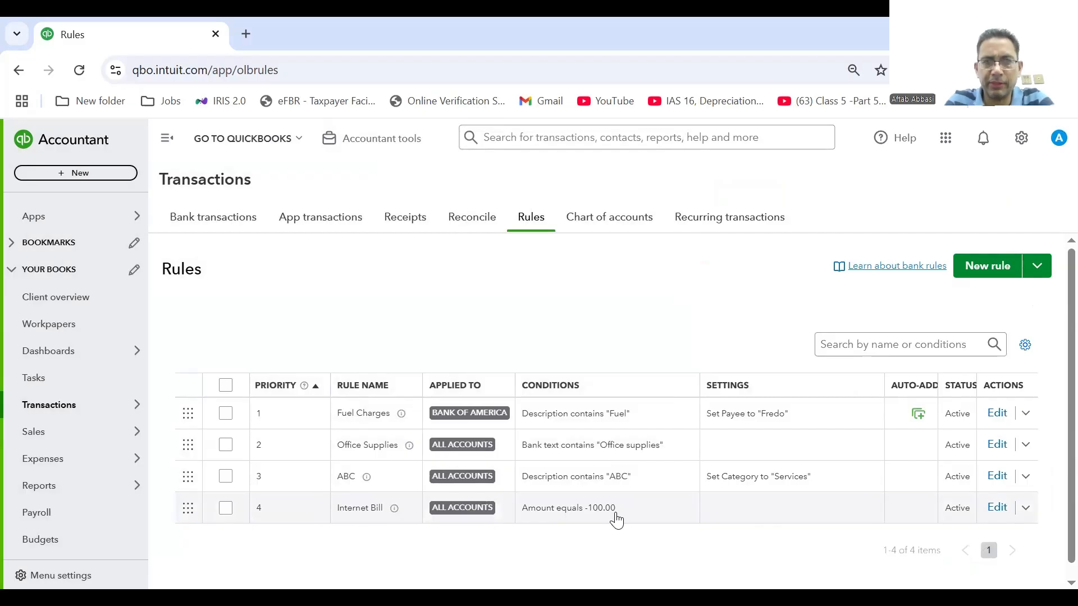
# Step: Show the bank transactions awaiting review and open the 05/06/2025 NetConnect internet bill to check its account and applied rule
pyautogui.click(196, 222)
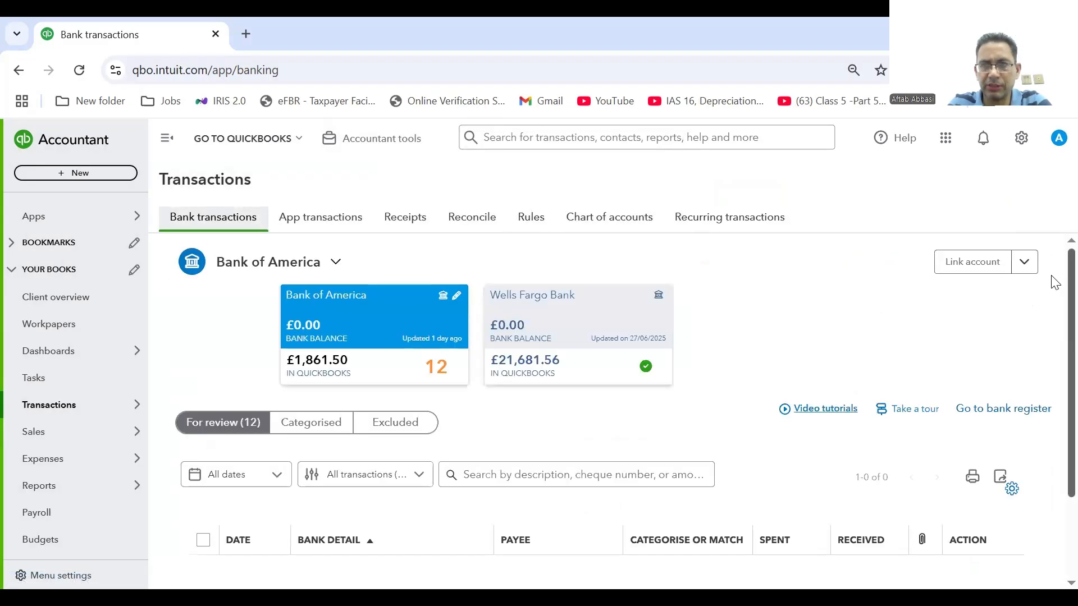
pyautogui.scroll(-5, 1052, 289)
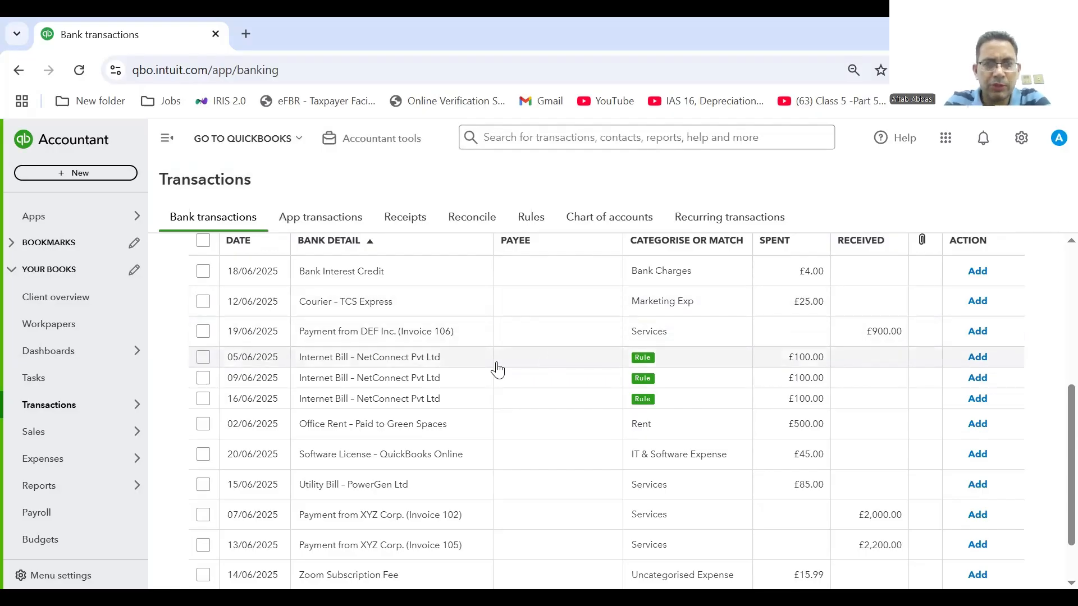
pyautogui.click(437, 362)
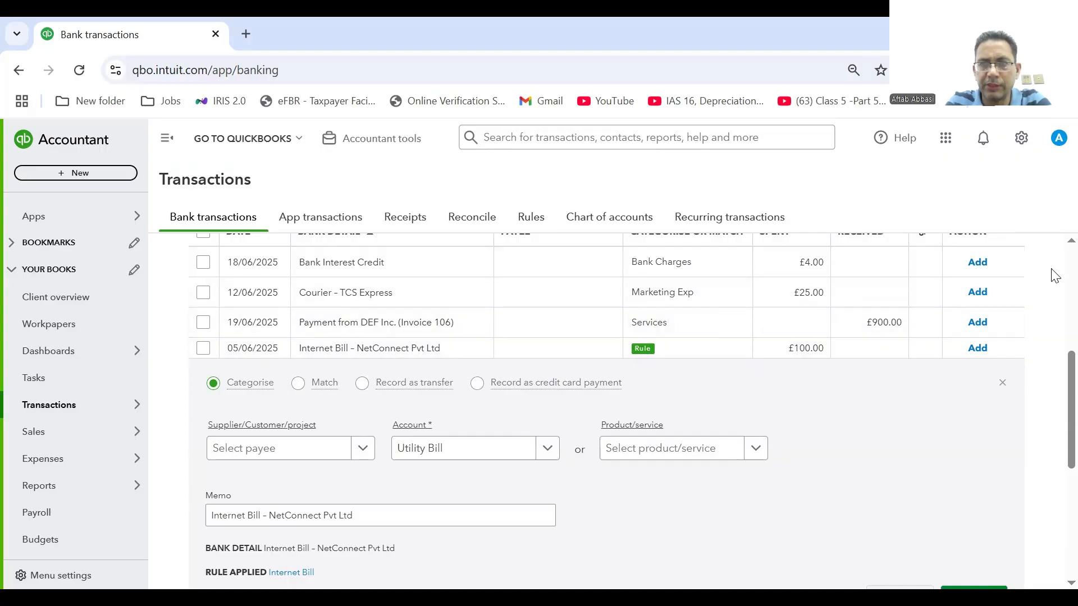
# Step: Select the three NetConnect internet bills dated 05/06/2025, 09/06/2025 and 16/06/2025 and accept them together
pyautogui.scroll(5, 1055, 277)
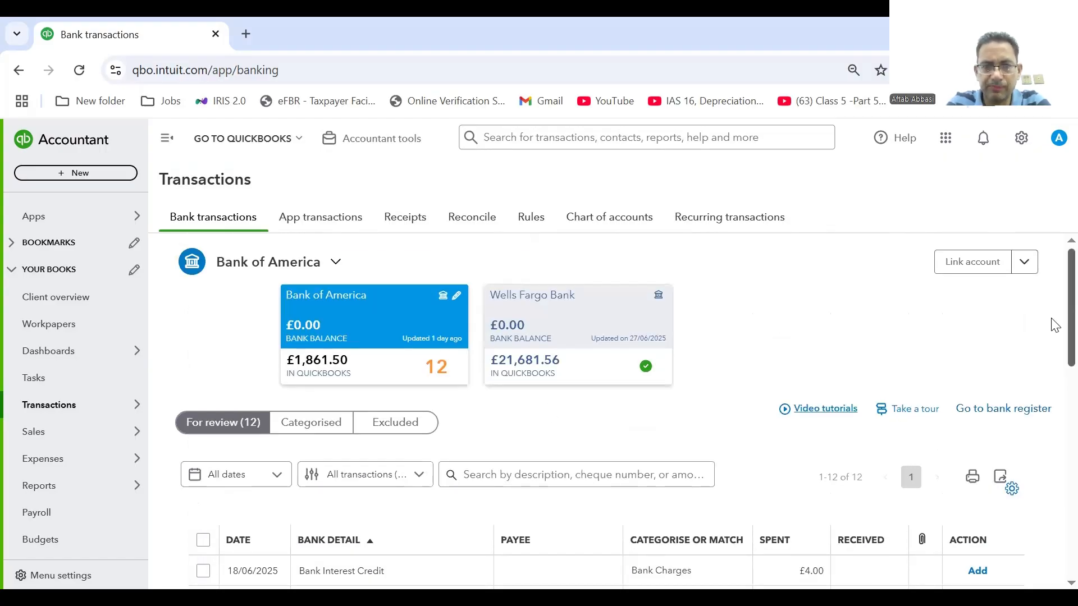
pyautogui.scroll(-5, 1054, 326)
pyautogui.scroll(-5, 1054, 413)
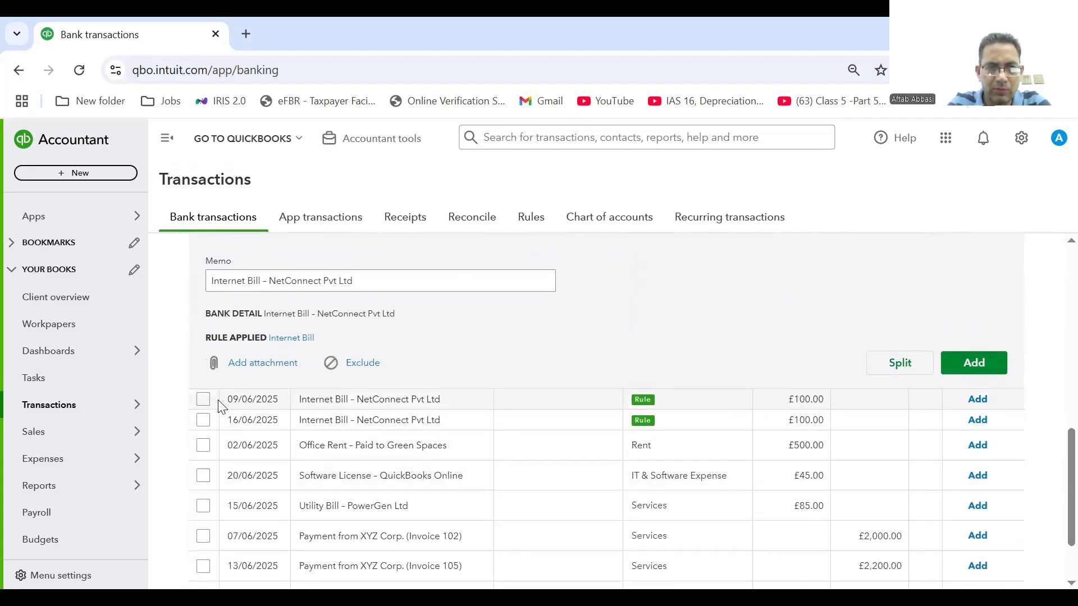
pyautogui.click(204, 400)
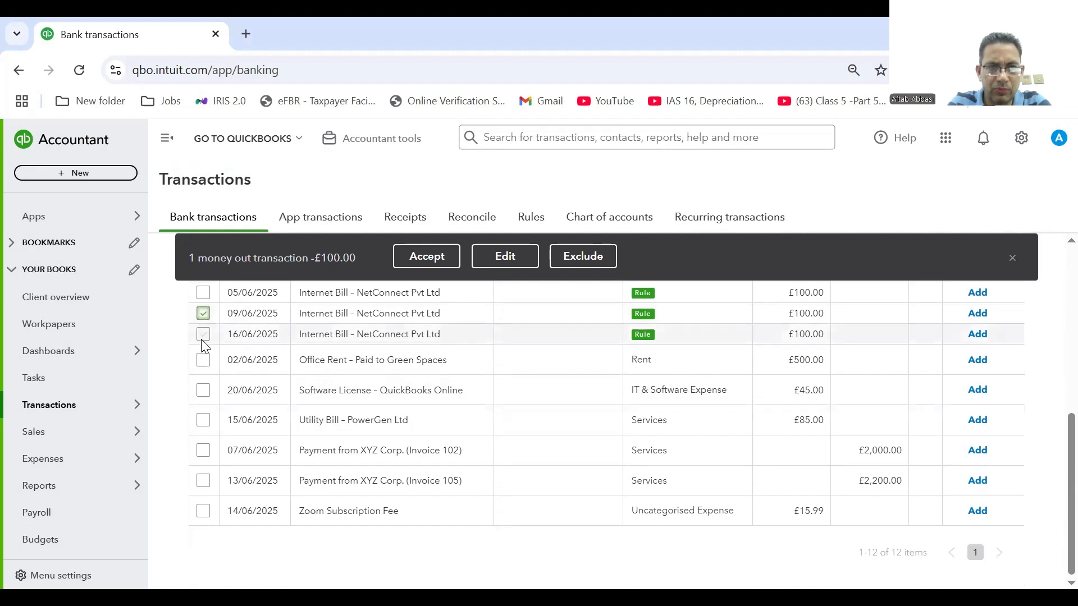
pyautogui.click(204, 335)
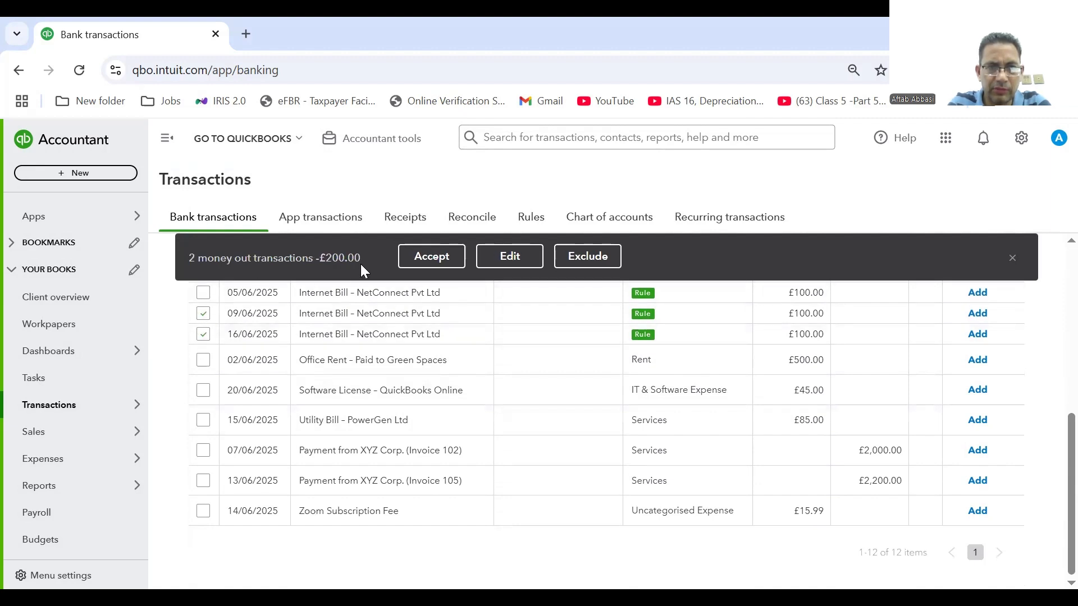
pyautogui.click(204, 294)
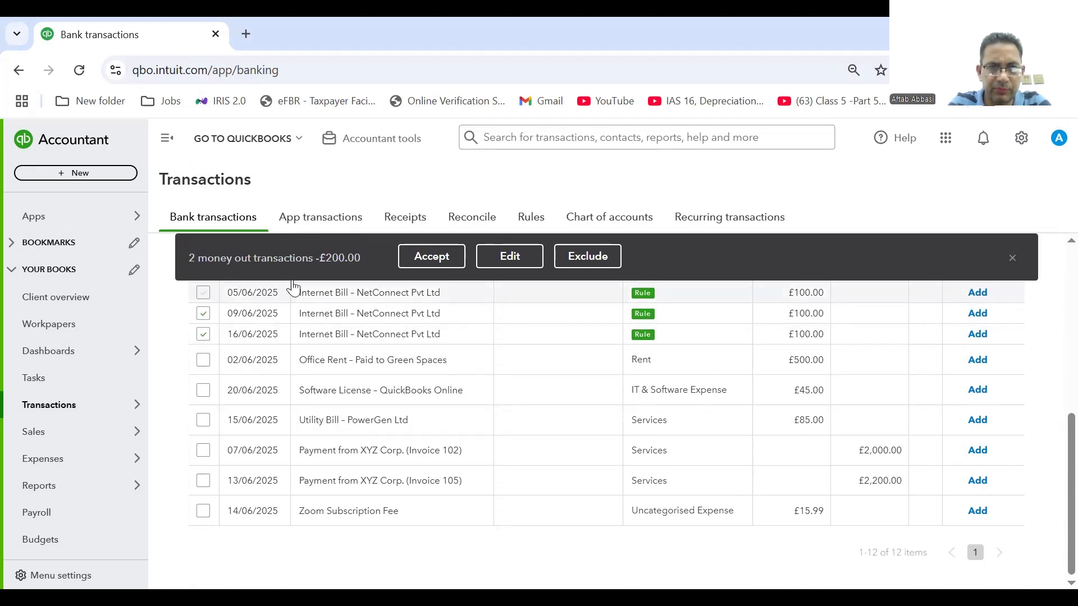
pyautogui.click(434, 263)
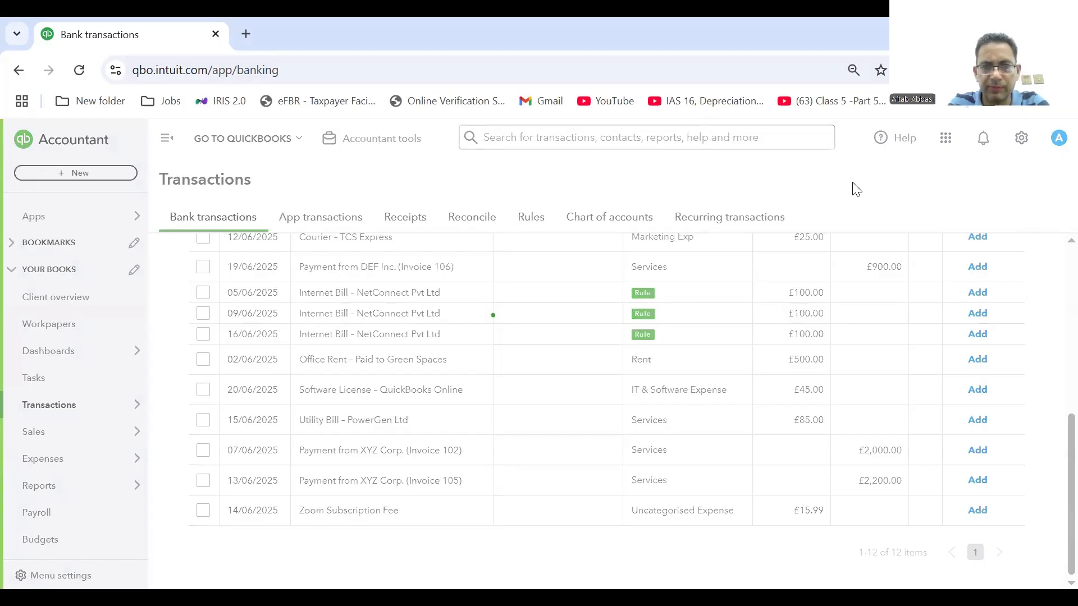
# Step: Examine the categories and applied rules of the categorised transactions, including the internet bills, and return to the list of bank rules
pyautogui.scroll(5, 1055, 266)
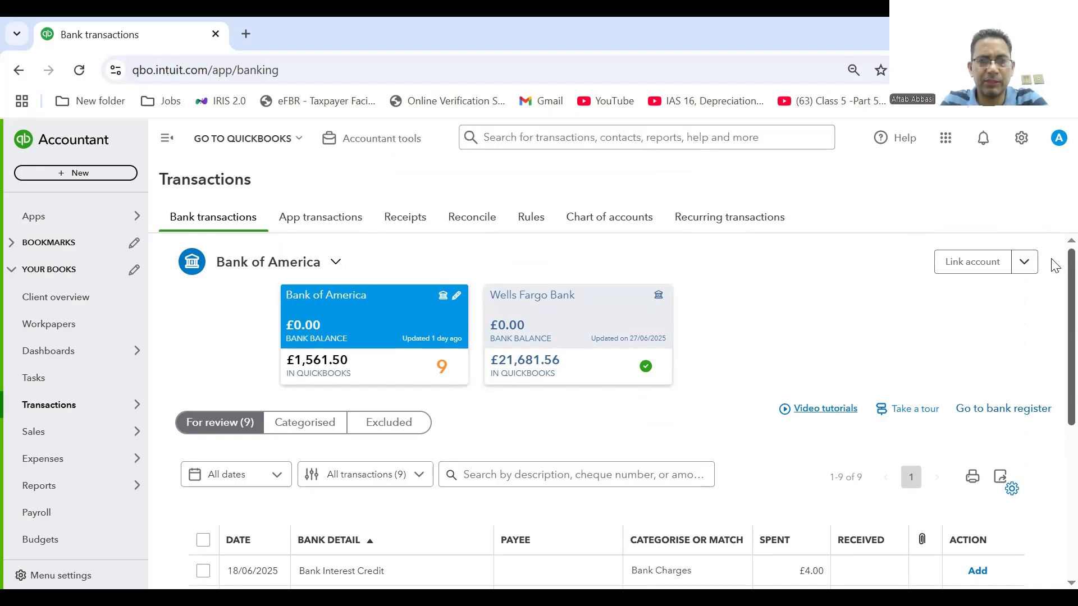
pyautogui.click(322, 423)
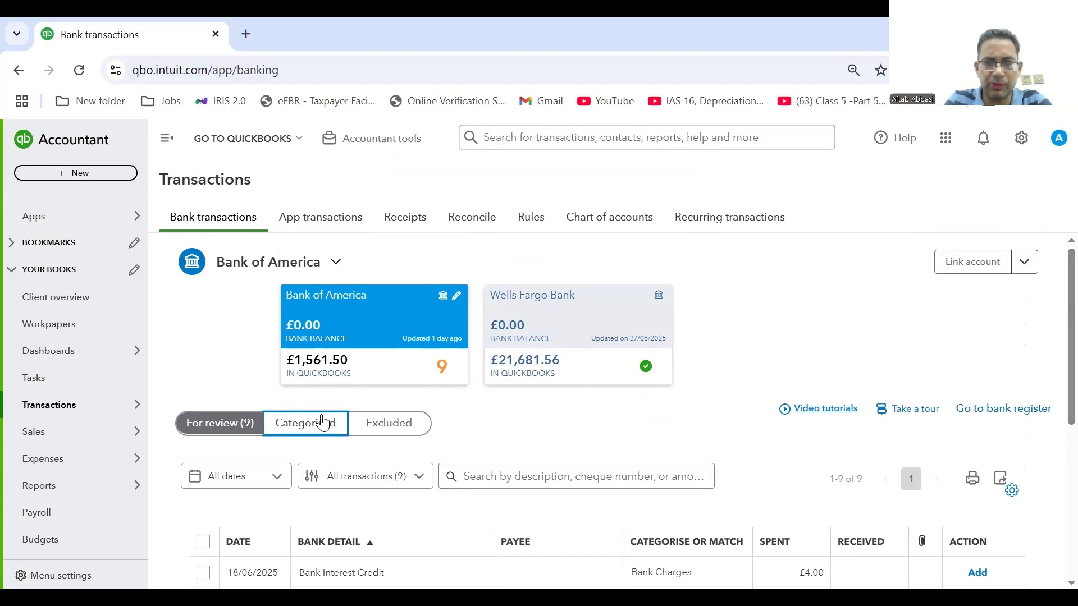
pyautogui.scroll(-4, 1056, 306)
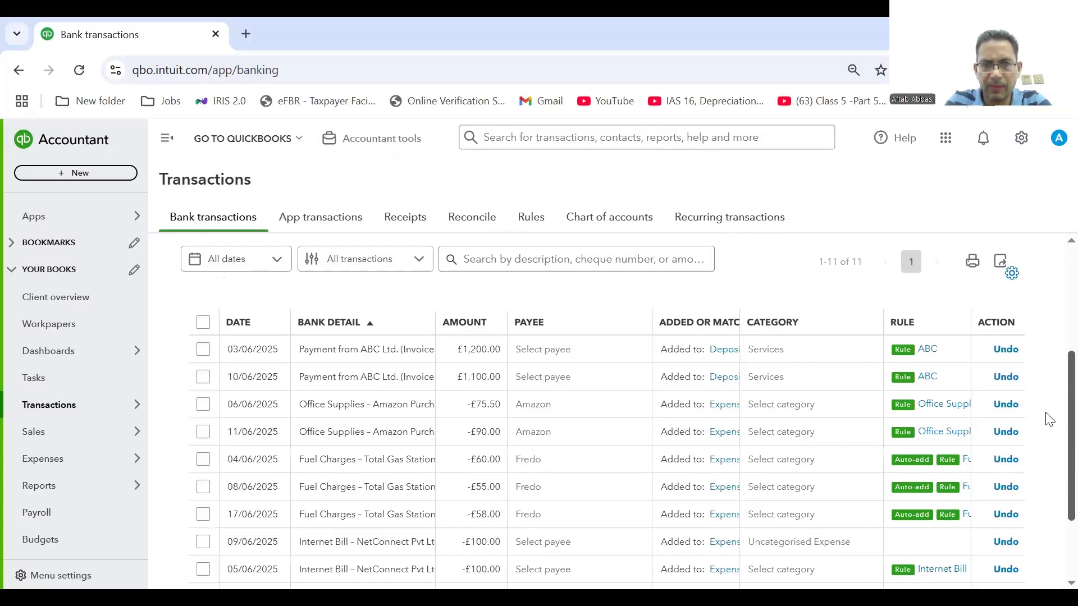
pyautogui.scroll(-2, 1049, 420)
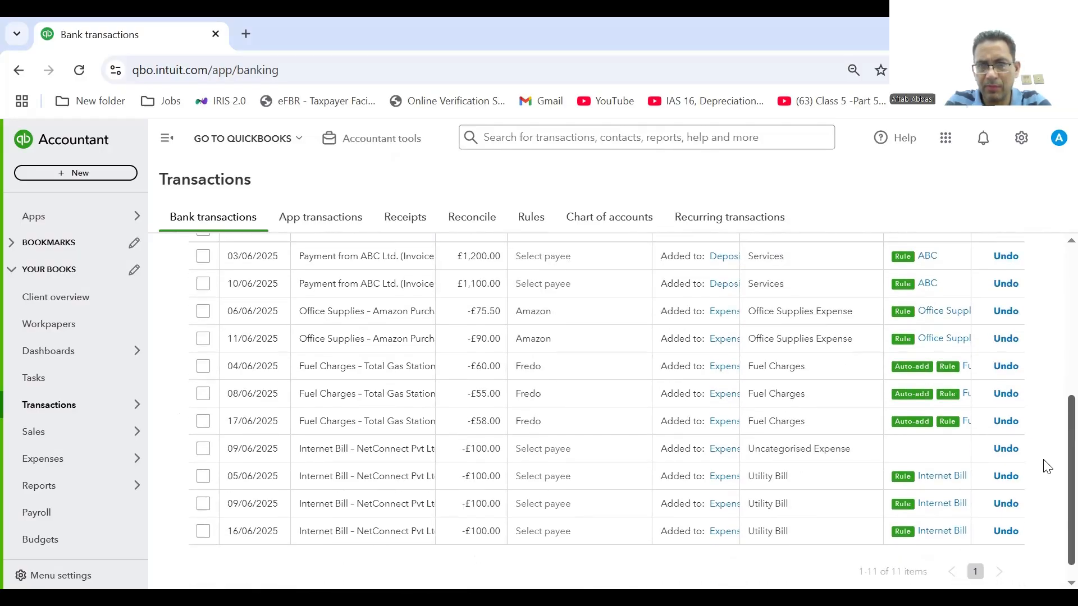
pyautogui.scroll(2, 1047, 416)
pyautogui.scroll(-3, 1046, 474)
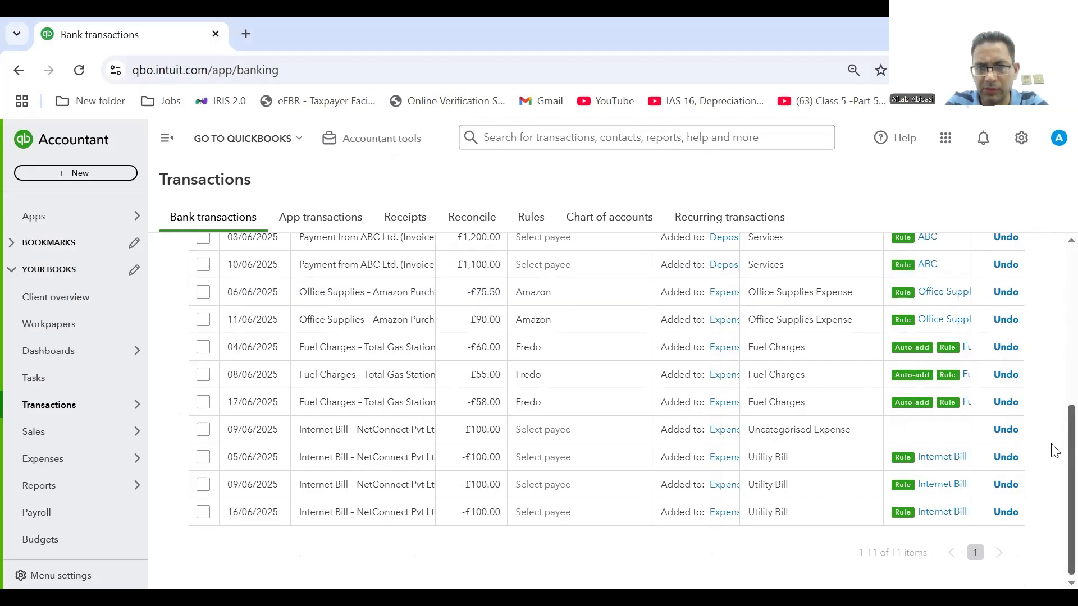
pyautogui.scroll(2, 1053, 427)
pyautogui.scroll(-2, 1053, 453)
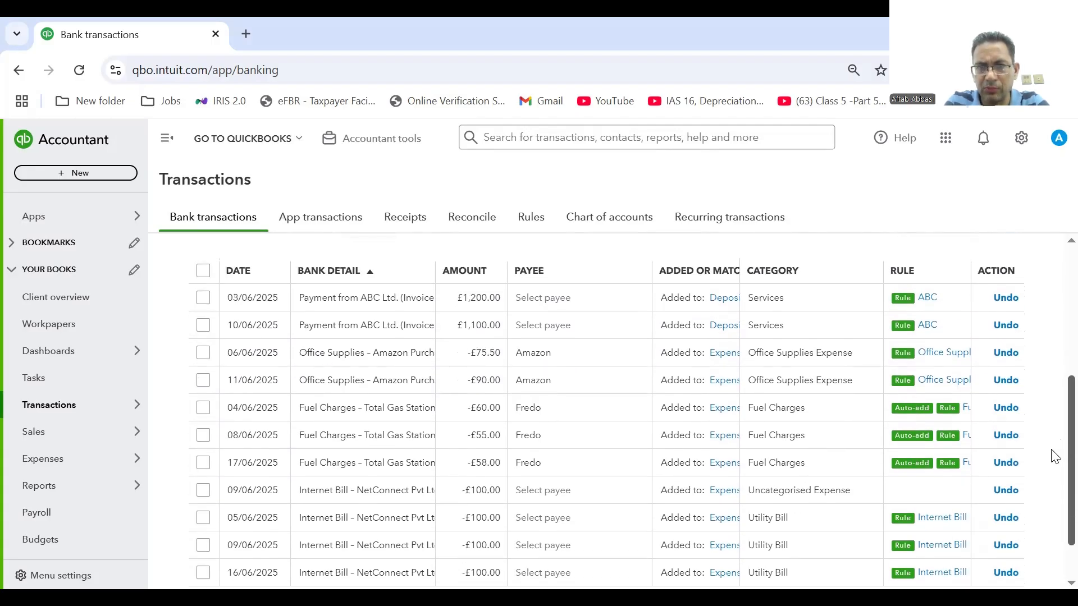
pyautogui.scroll(2, 1053, 426)
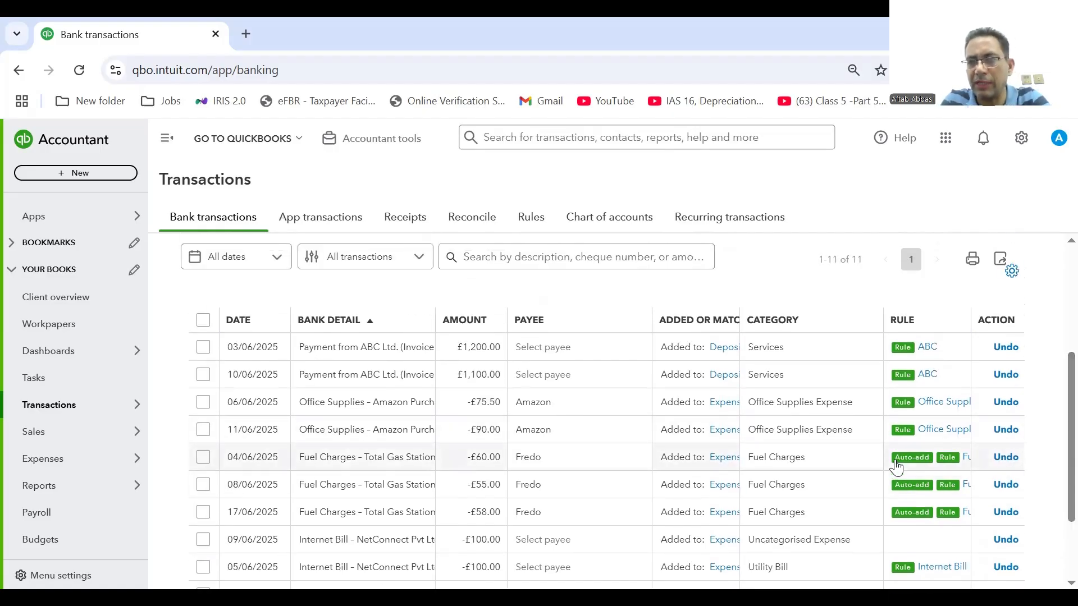
pyautogui.scroll(4, 1050, 270)
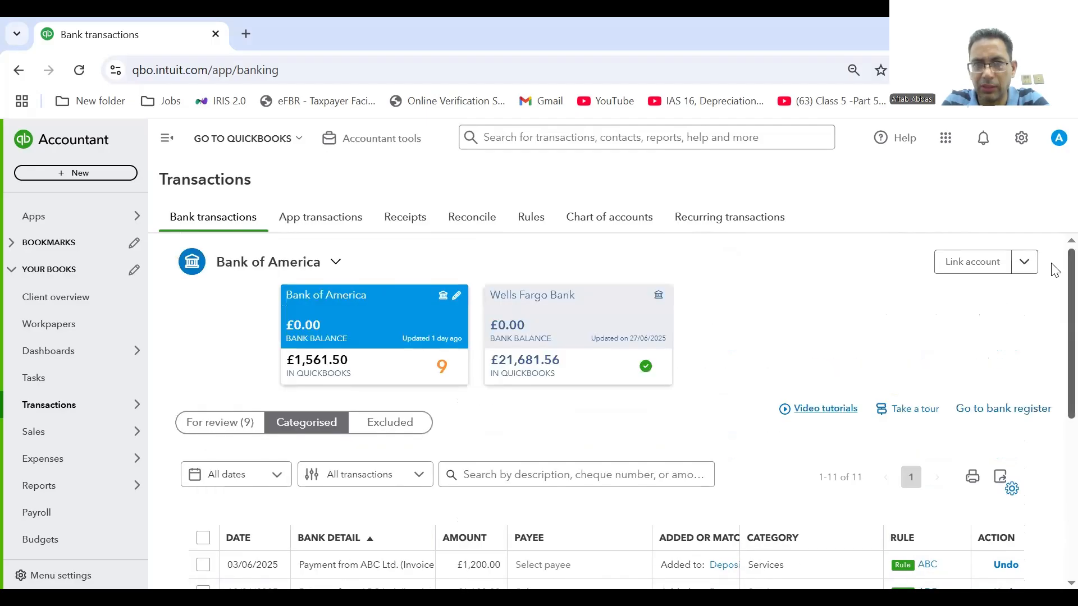
pyautogui.click(543, 218)
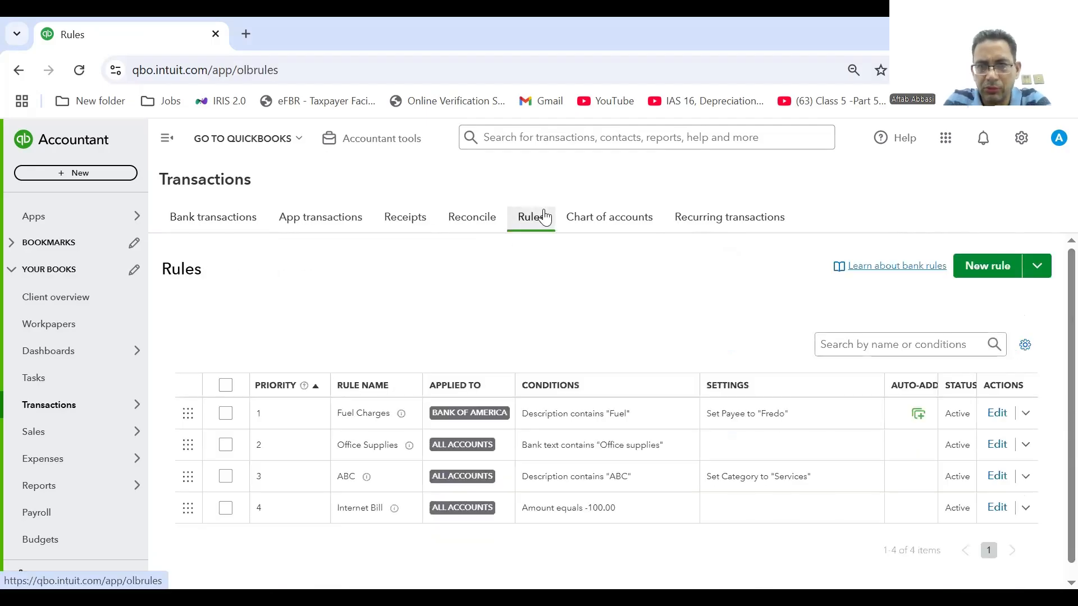
# Step: Open the Fuel Charges rule for editing, review its conditions, assigned category, payee and auto-add setting, and close it without saving
pyautogui.click(997, 414)
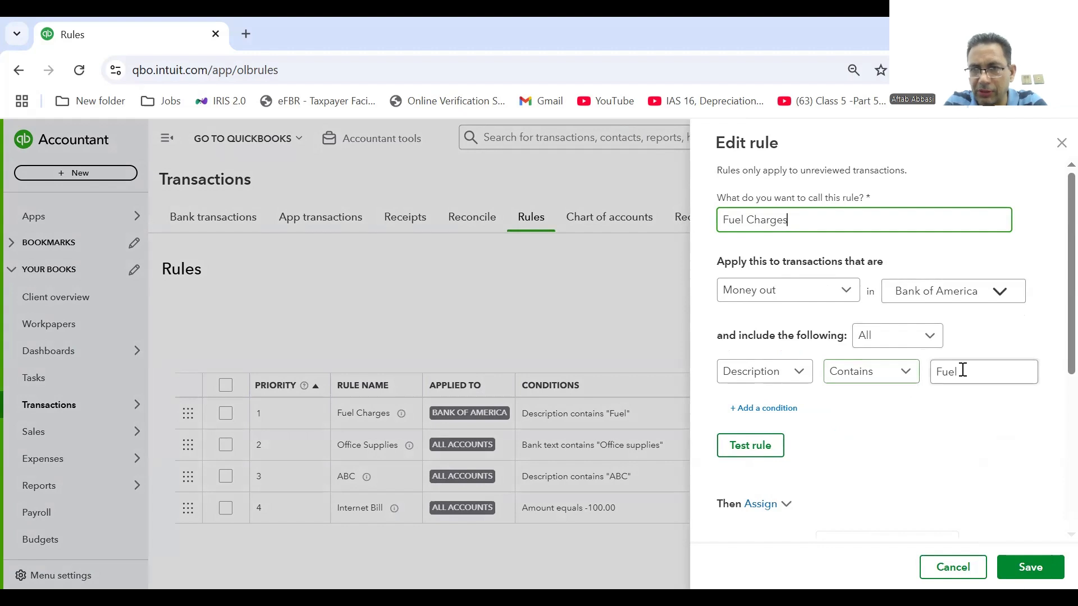
pyautogui.click(1051, 349)
pyautogui.scroll(-5, 1048, 427)
pyautogui.moveTo(1044, 494); pyautogui.dragTo(1043, 508)
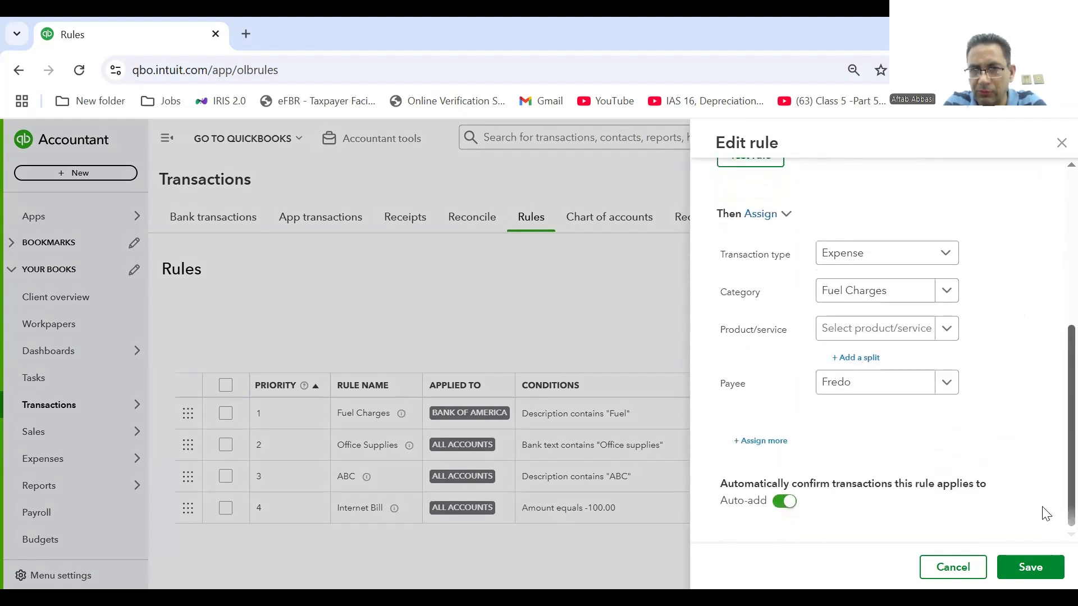
pyautogui.scroll(5, 1050, 393)
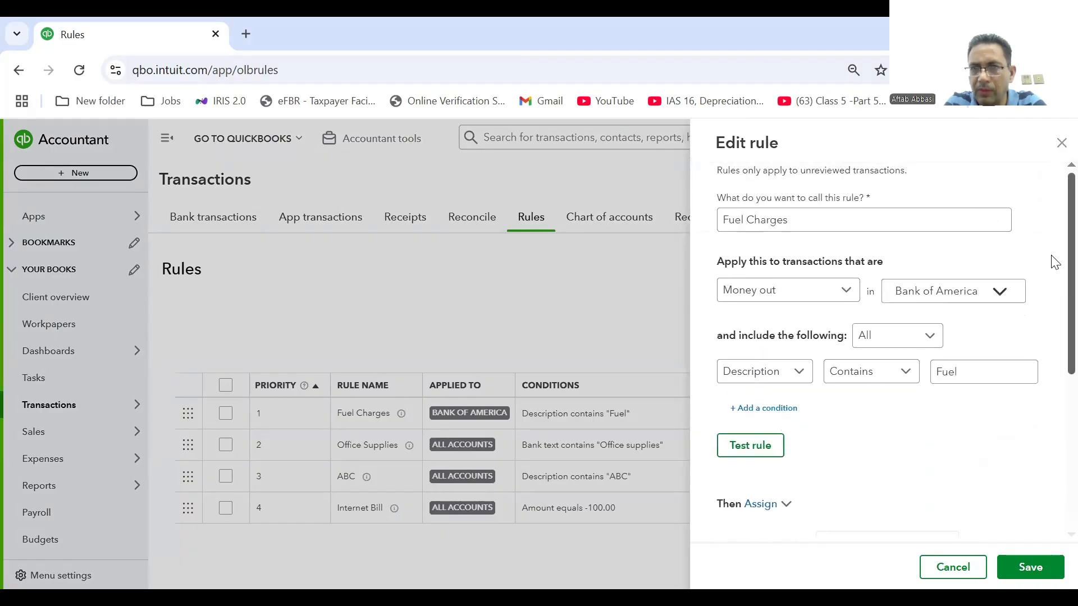
pyautogui.click(1059, 145)
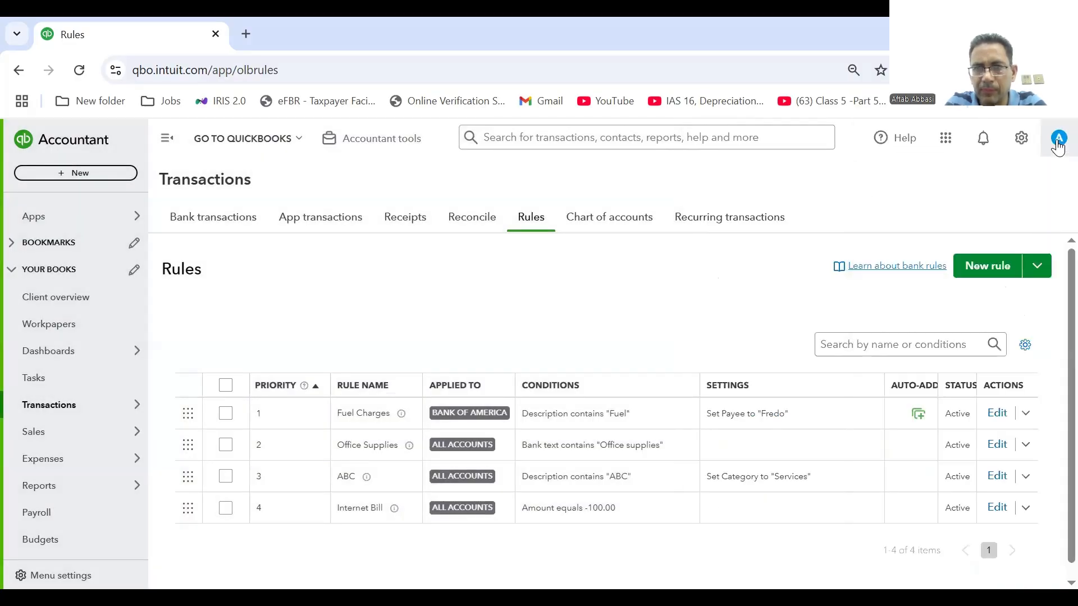
# Step: Check the column and page size settings of the rules list and show the additional actions available for the Fuel Charges rule
pyautogui.click(1039, 266)
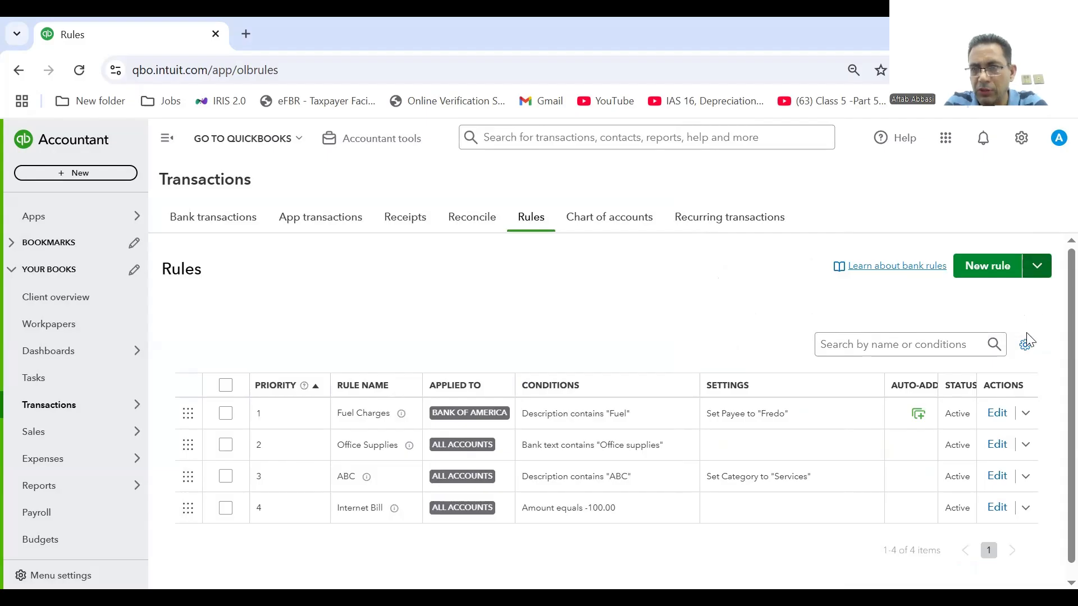
pyautogui.click(1024, 345)
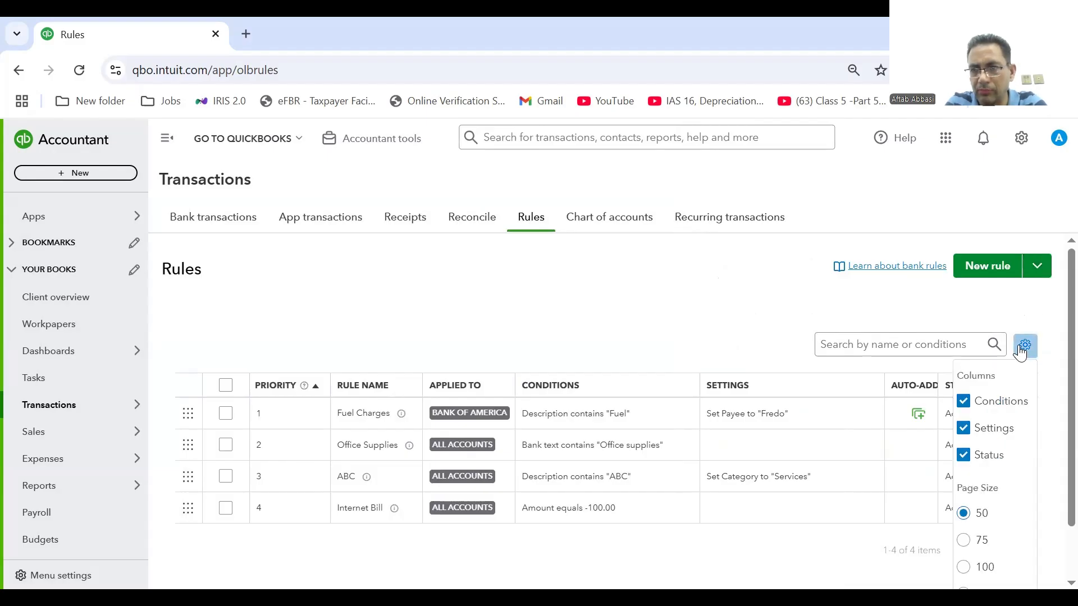
pyautogui.click(1024, 347)
pyautogui.click(1025, 415)
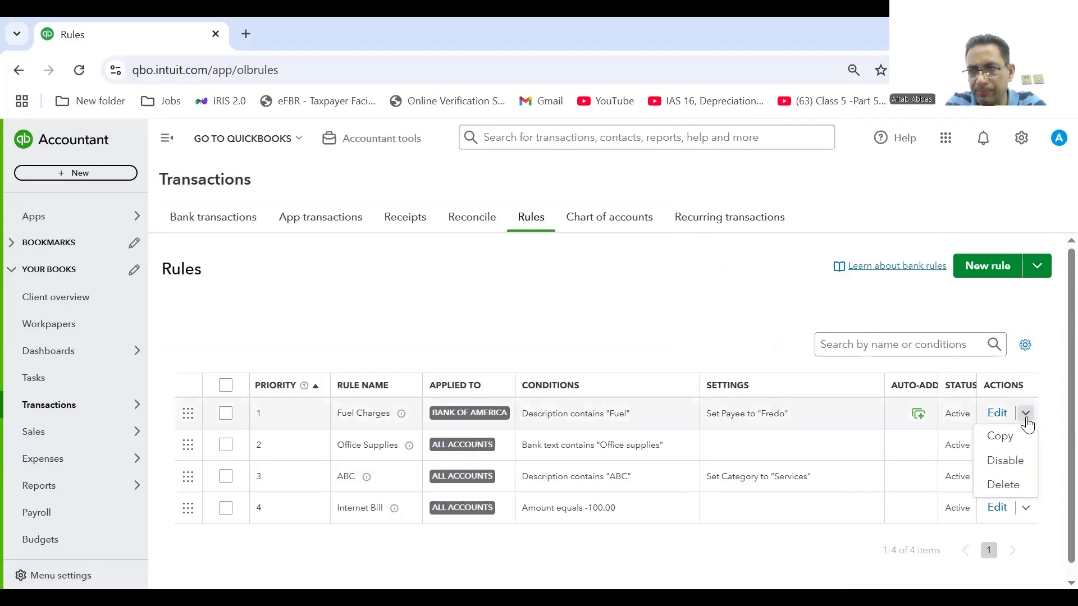